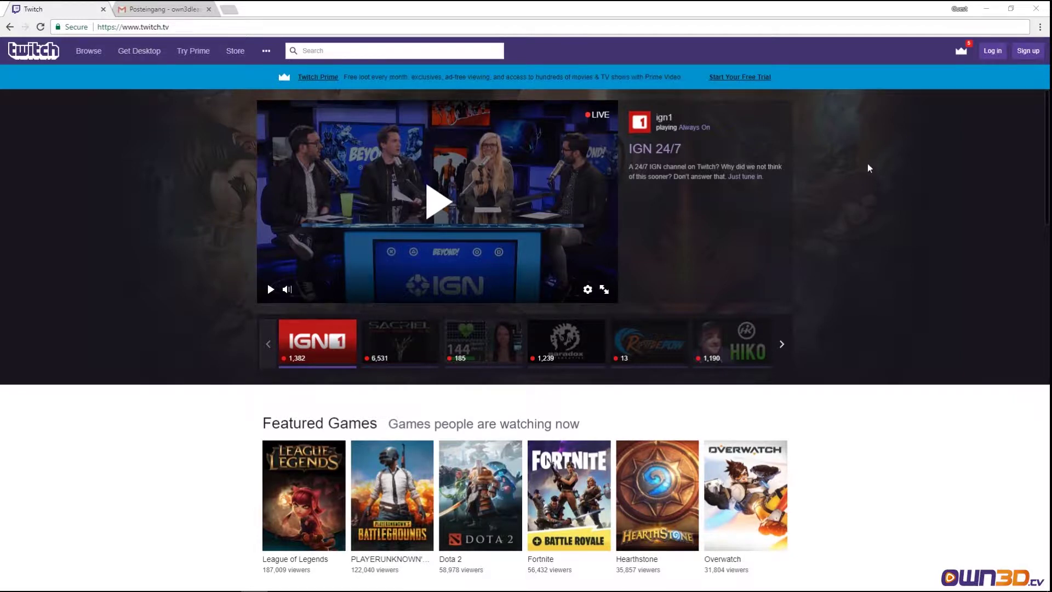
# - Open the Twitch sign-up form and enter a username and password
pyautogui.click(1030, 54)
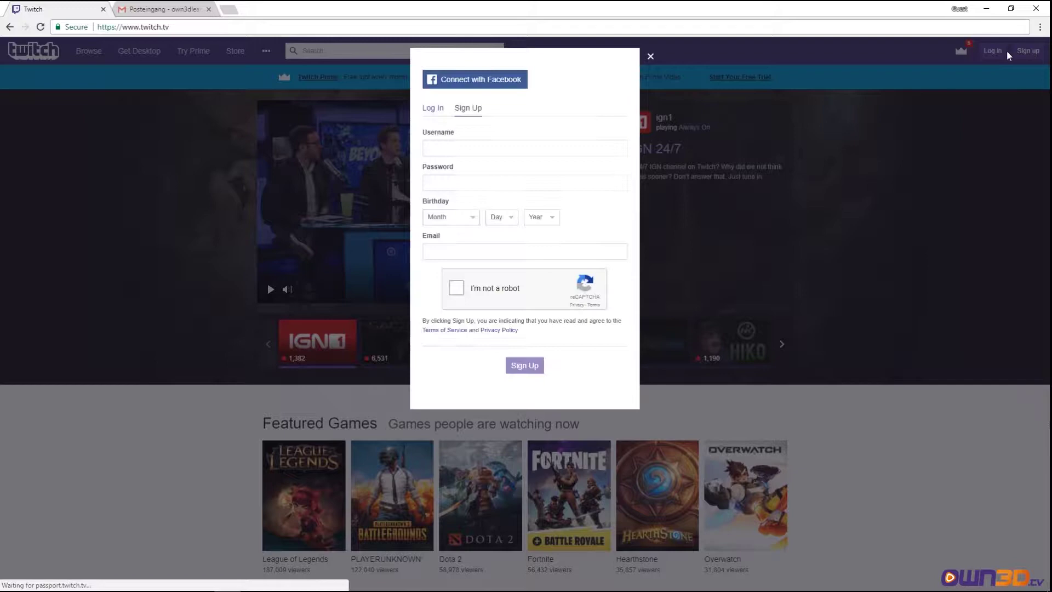
pyautogui.click(451, 150)
pyautogui.write('own3dlearning')
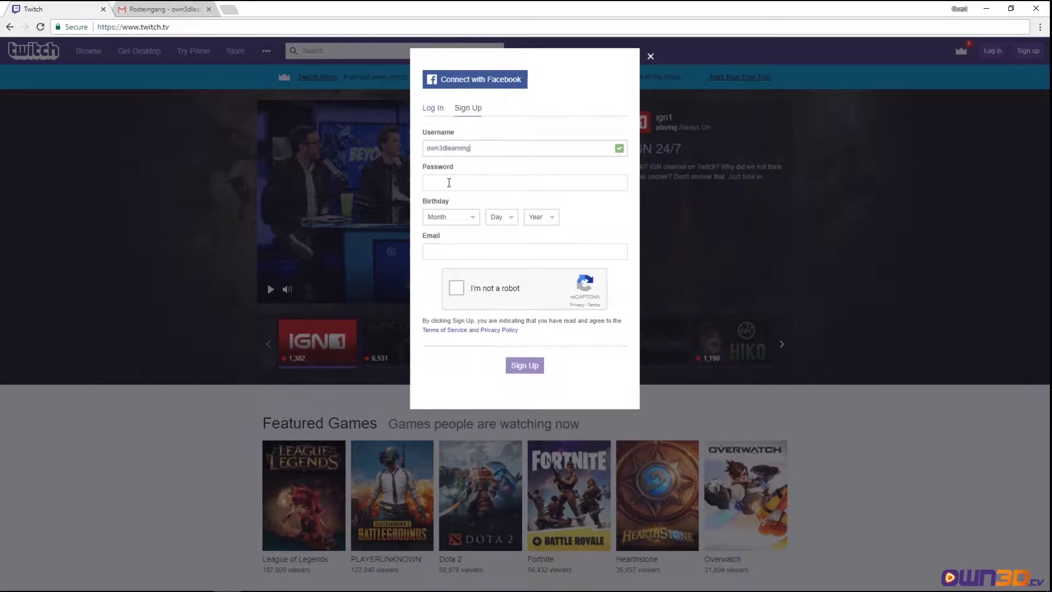
pyautogui.click(447, 183)
pyautogui.write('•••')
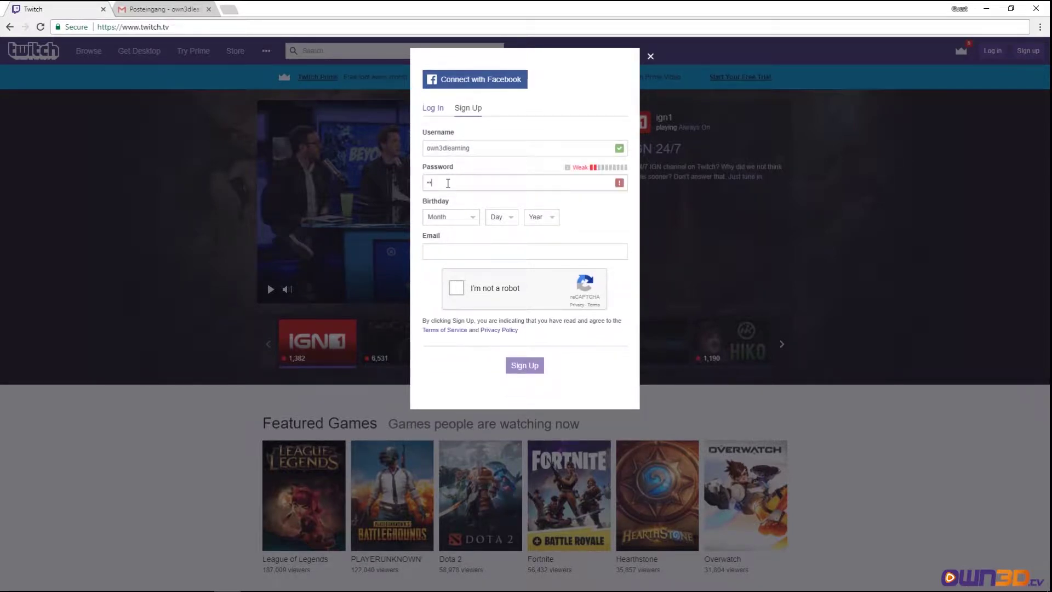
pyautogui.write('•')
pyautogui.click(466, 217)
pyautogui.click(441, 276)
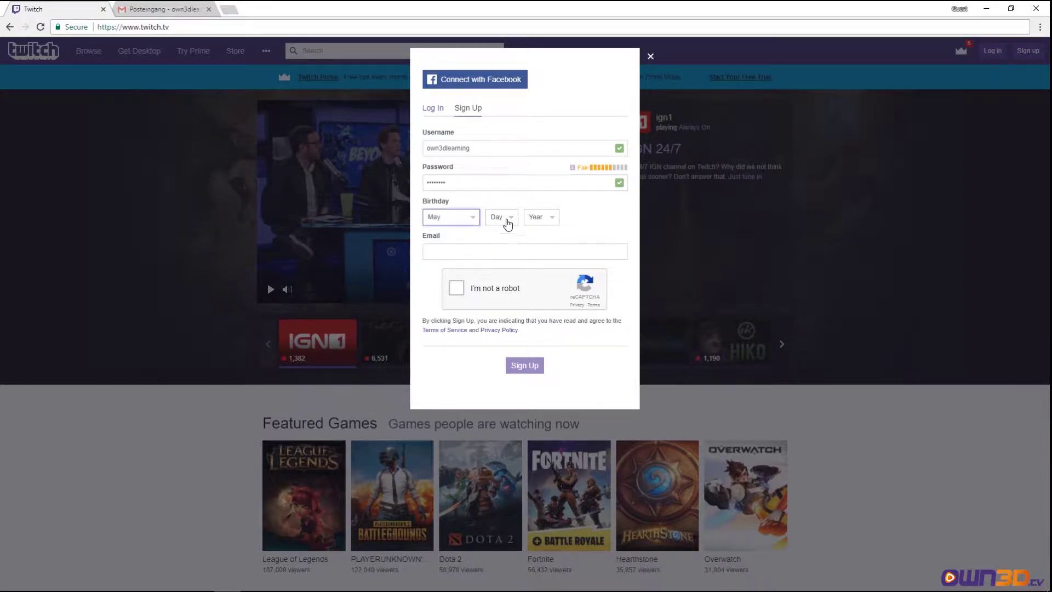
pyautogui.click(501, 217)
pyautogui.click(496, 274)
pyautogui.click(534, 218)
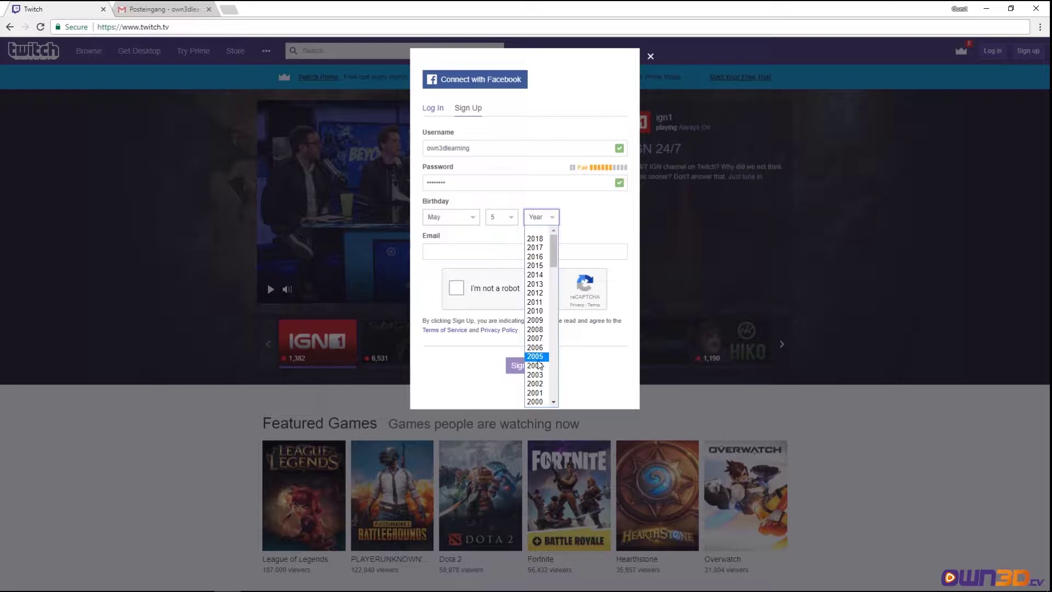
pyautogui.scroll(-6, 536, 359)
pyautogui.click(537, 238)
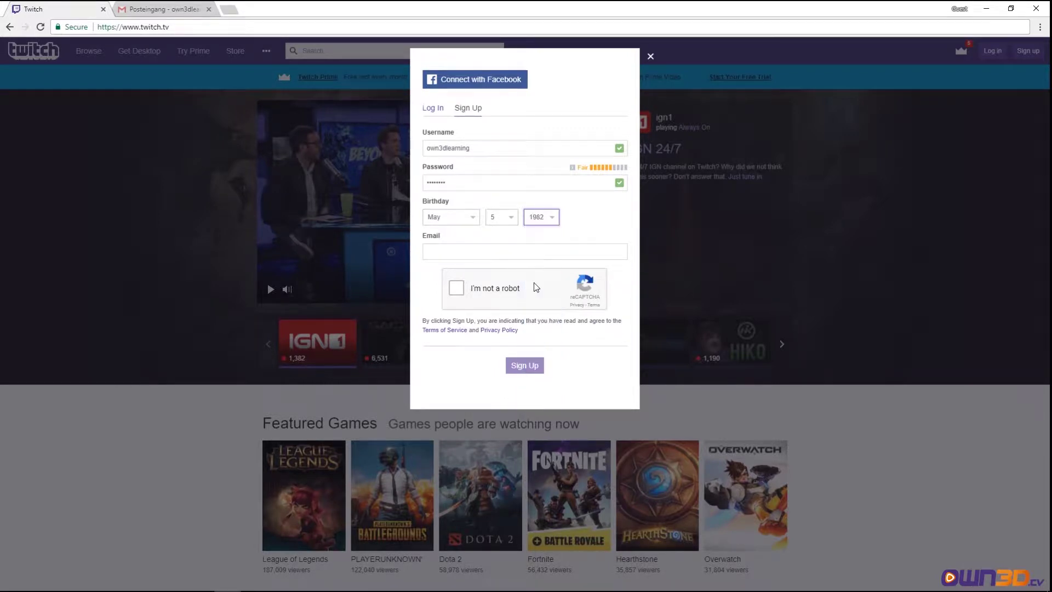
# - Enter the e-mail address, tick I'm not a robot, and submit the sign-up
pyautogui.click(457, 251)
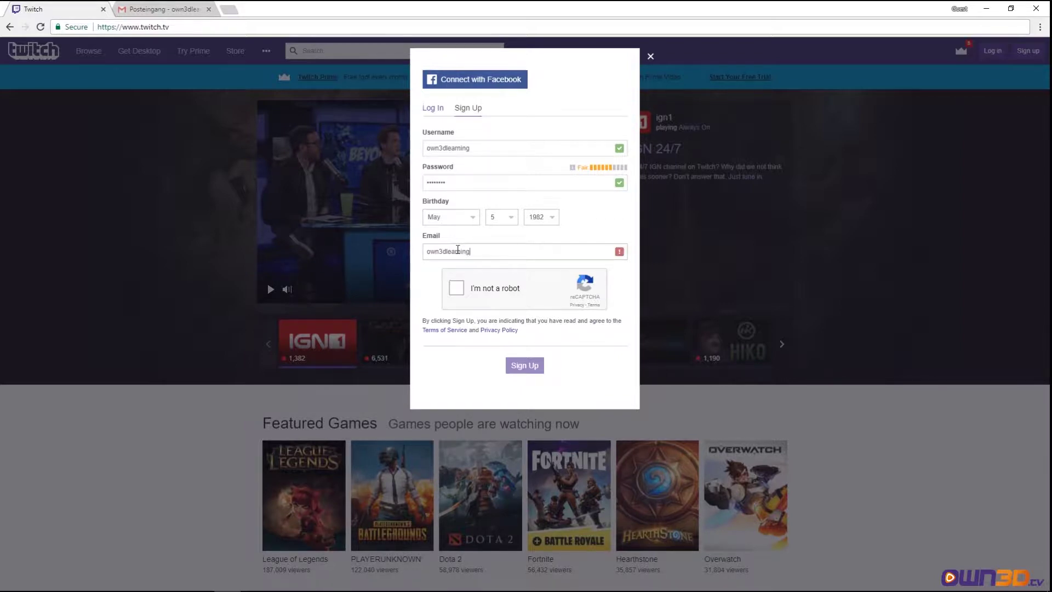
pyautogui.click(455, 287)
pyautogui.click(523, 366)
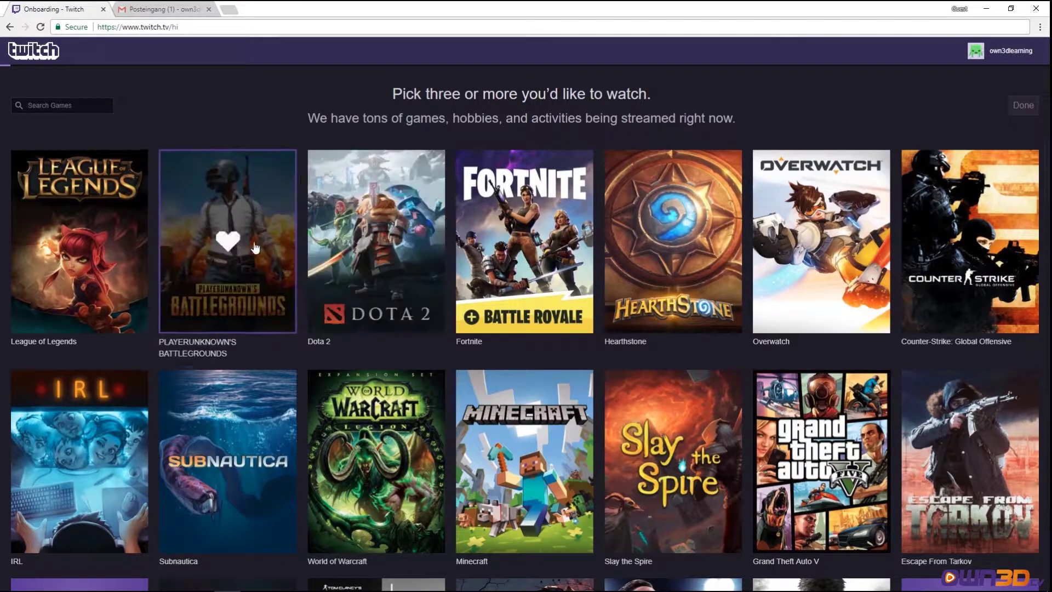
# - Pick PUBG, League of Legends, Fortnite, Overwatch, CS:GO and World of Warcraft, then finish onboarding
pyautogui.click(213, 242)
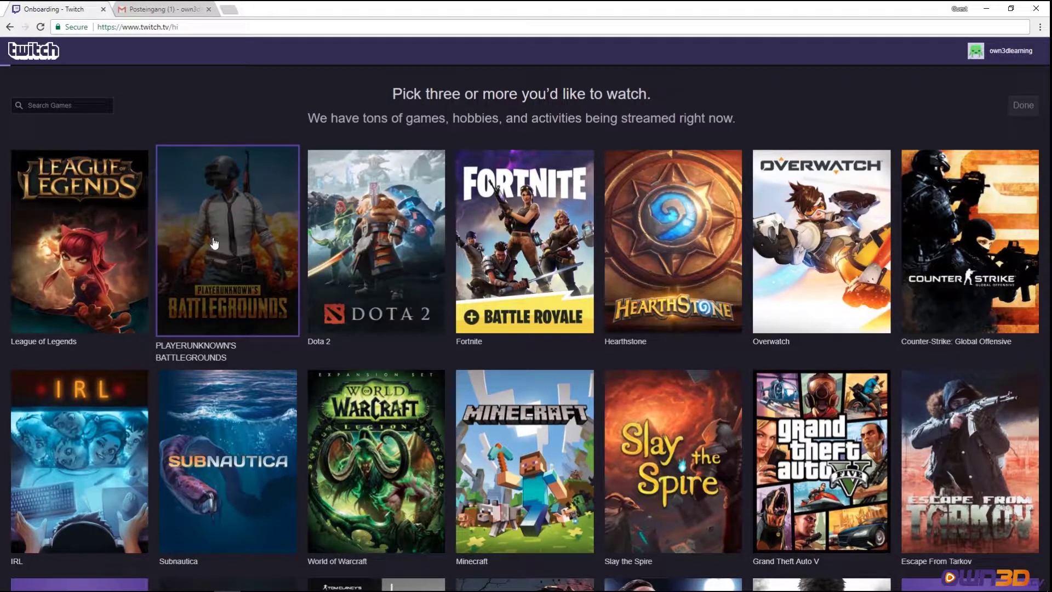
pyautogui.click(104, 254)
pyautogui.click(507, 254)
pyautogui.click(507, 254)
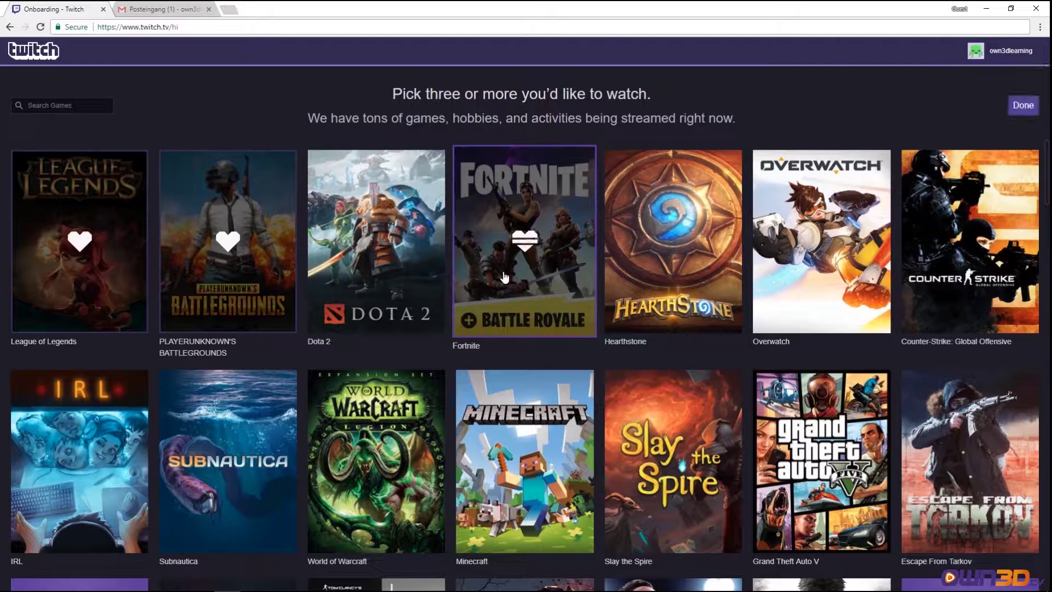
pyautogui.click(816, 247)
pyautogui.click(948, 263)
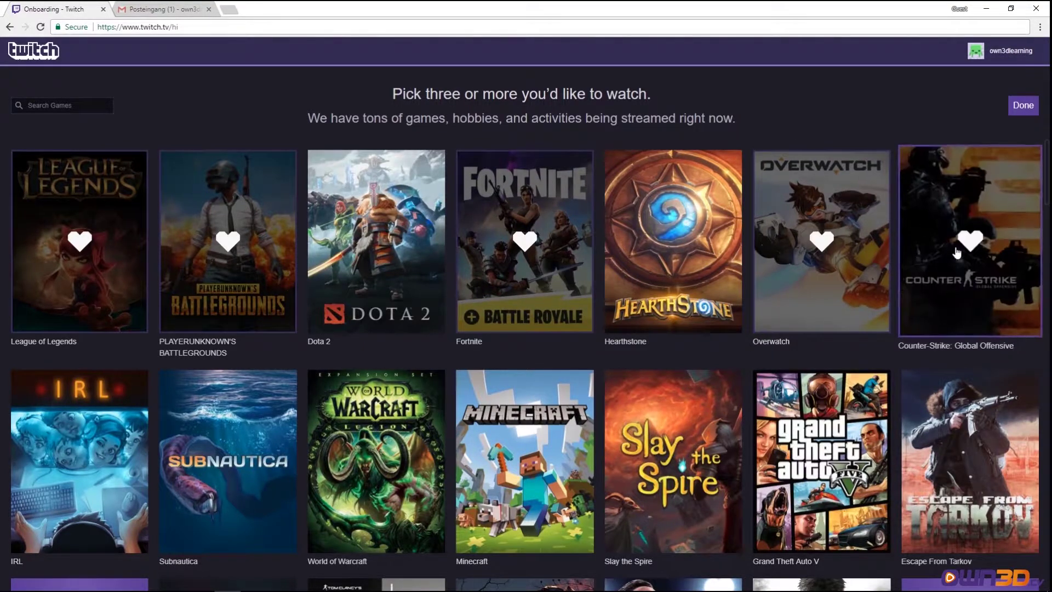
pyautogui.click(425, 435)
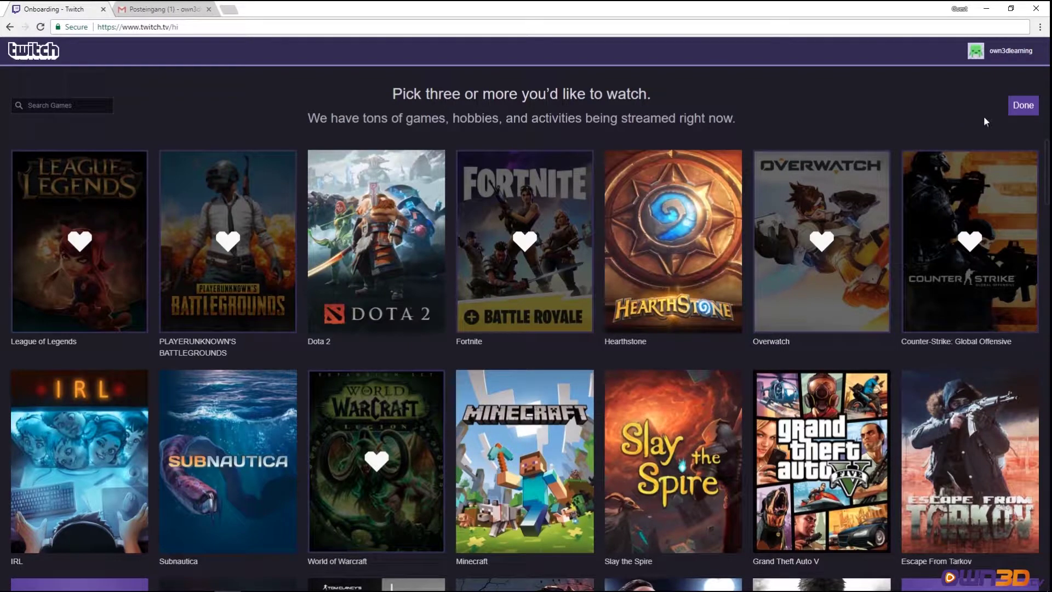
pyautogui.click(1022, 107)
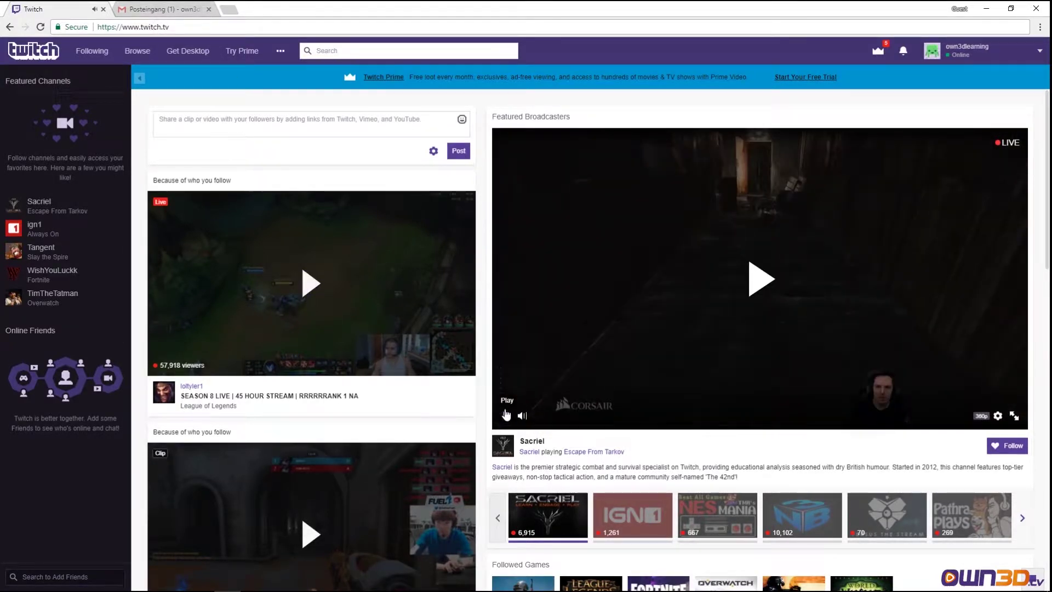
# - In Gmail, open Twitch's 'Please verify your email address' message and verify the address
pyautogui.click(146, 7)
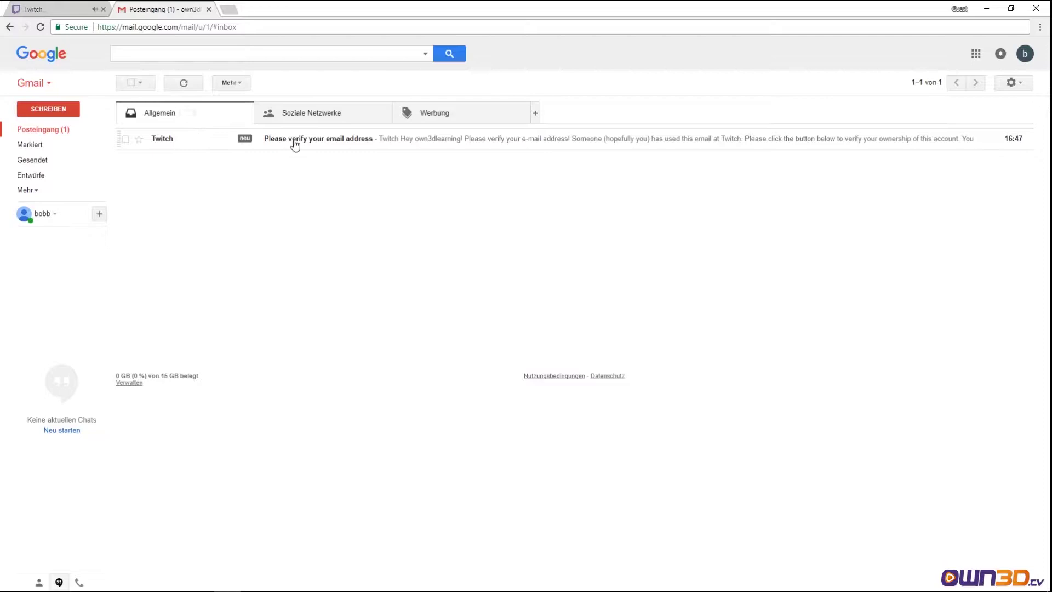
pyautogui.click(363, 143)
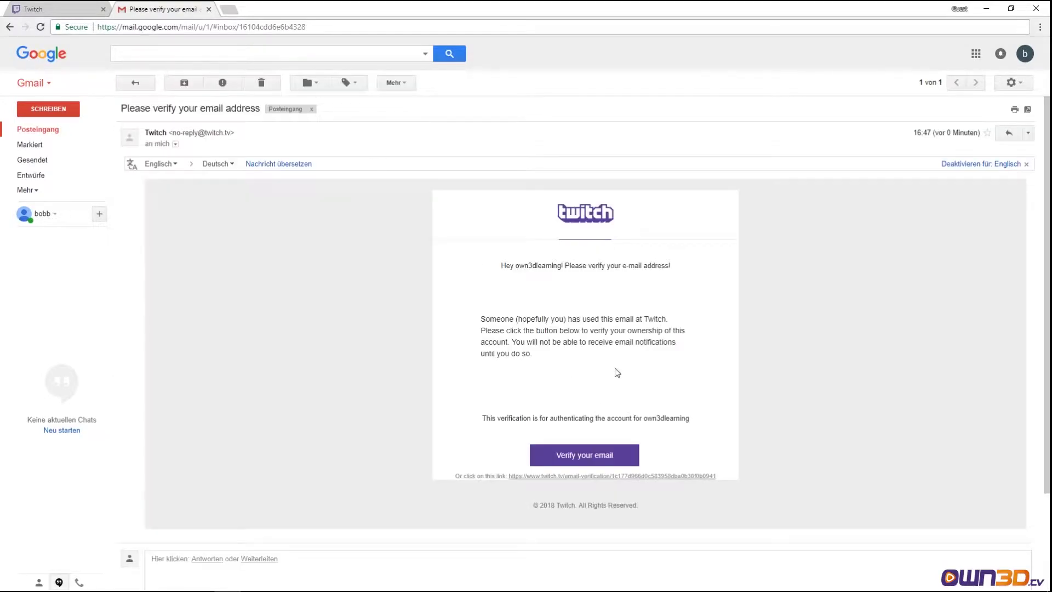
pyautogui.click(592, 456)
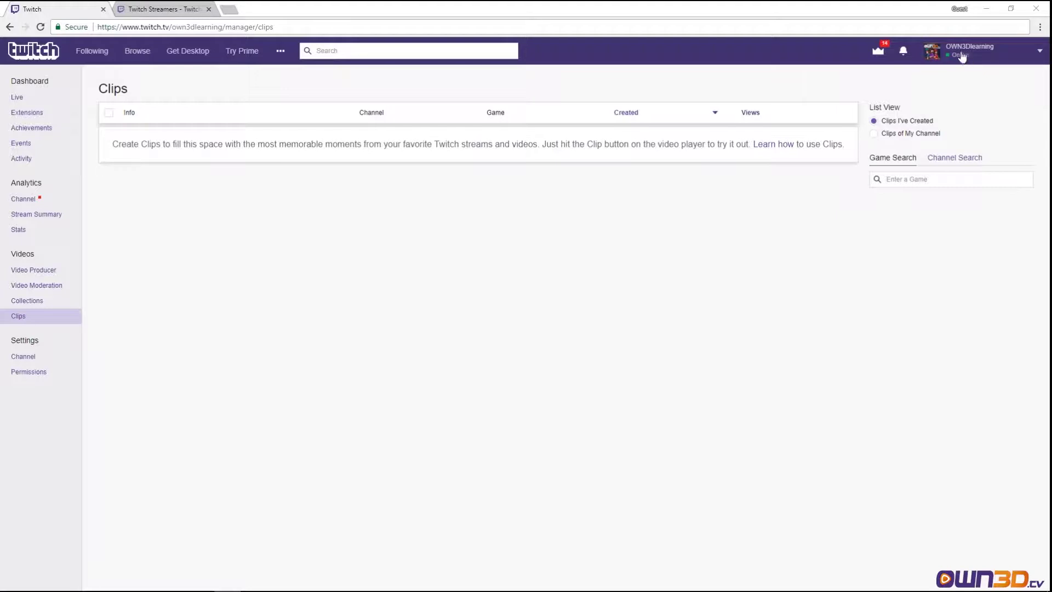
# - Go to the dashboard's Channel settings and open the Stream Key page
pyautogui.click(23, 355)
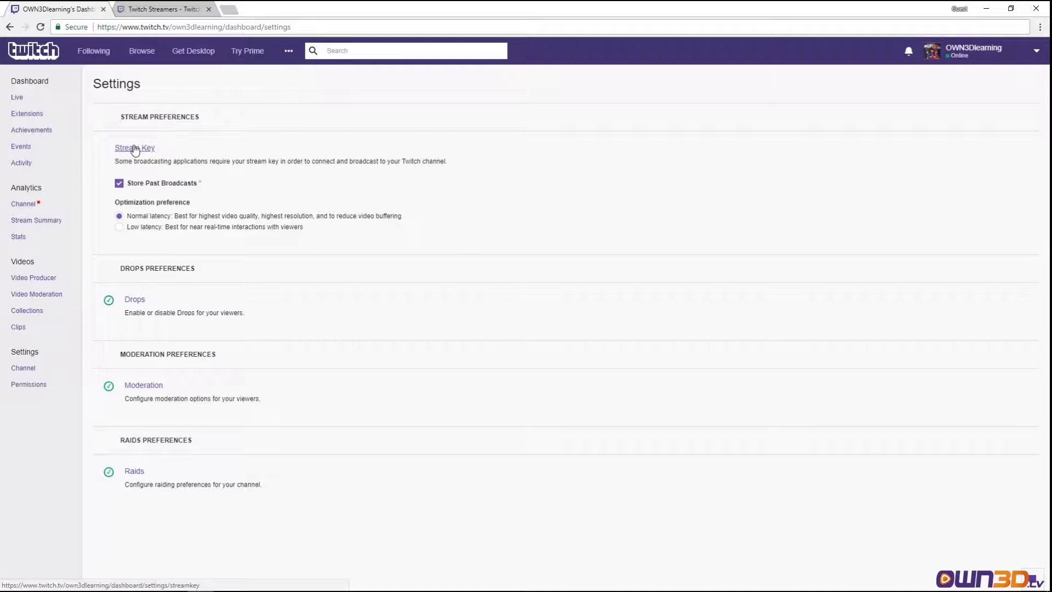
pyautogui.click(124, 147)
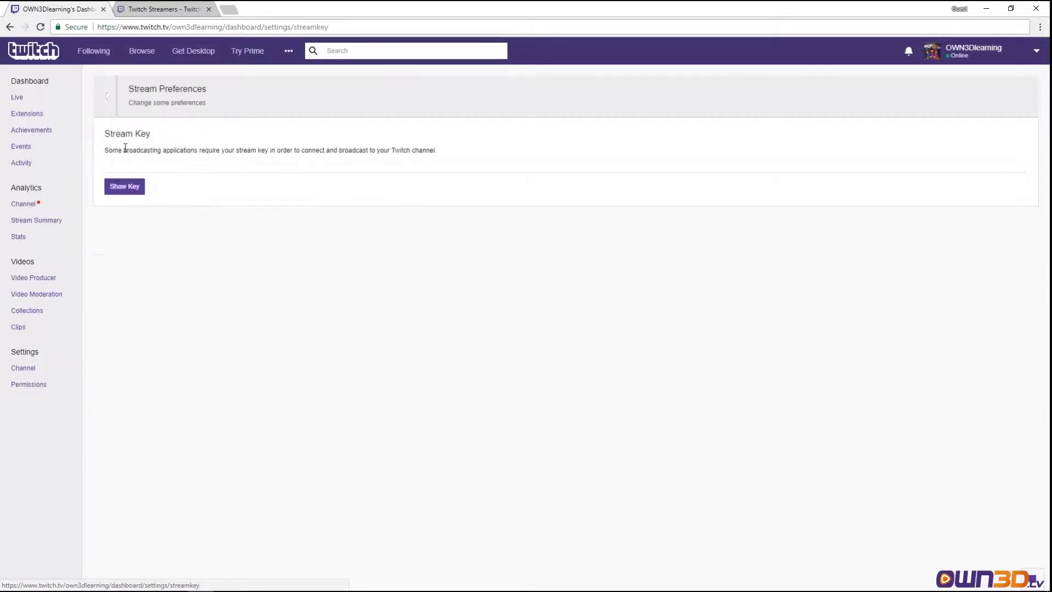
# - Ask to show the stream key and highlight the warnings about never sharing it with anyone, even staff
pyautogui.click(125, 187)
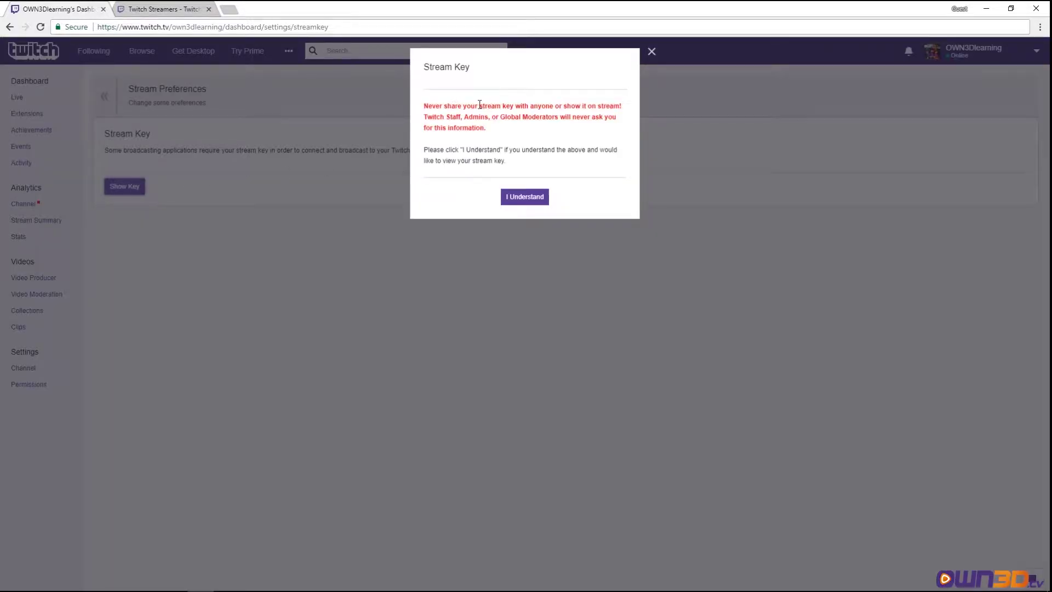
pyautogui.moveTo(436, 106); pyautogui.dragTo(629, 112)
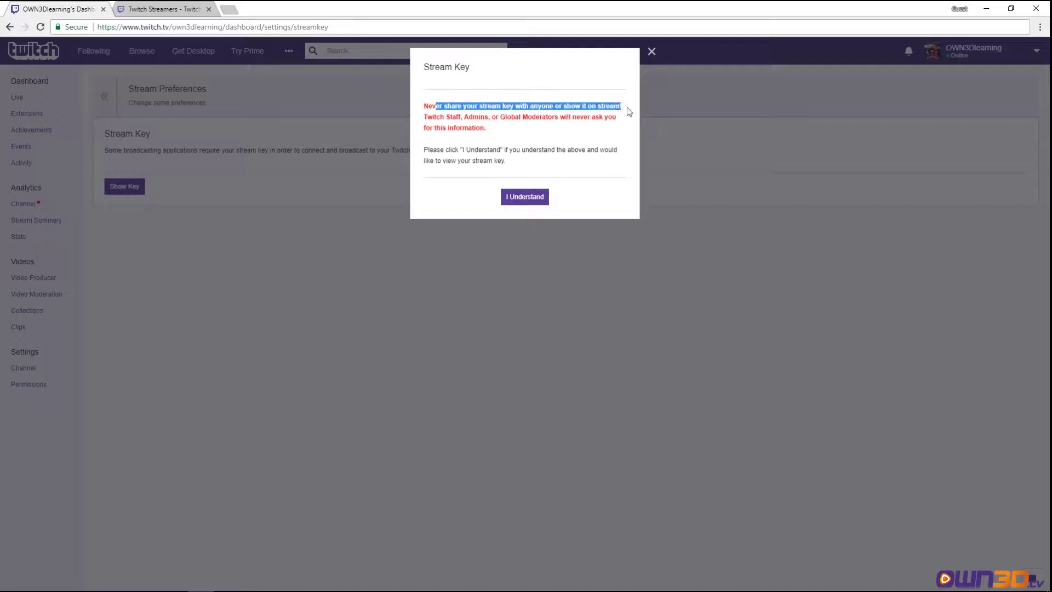
pyautogui.click(432, 108)
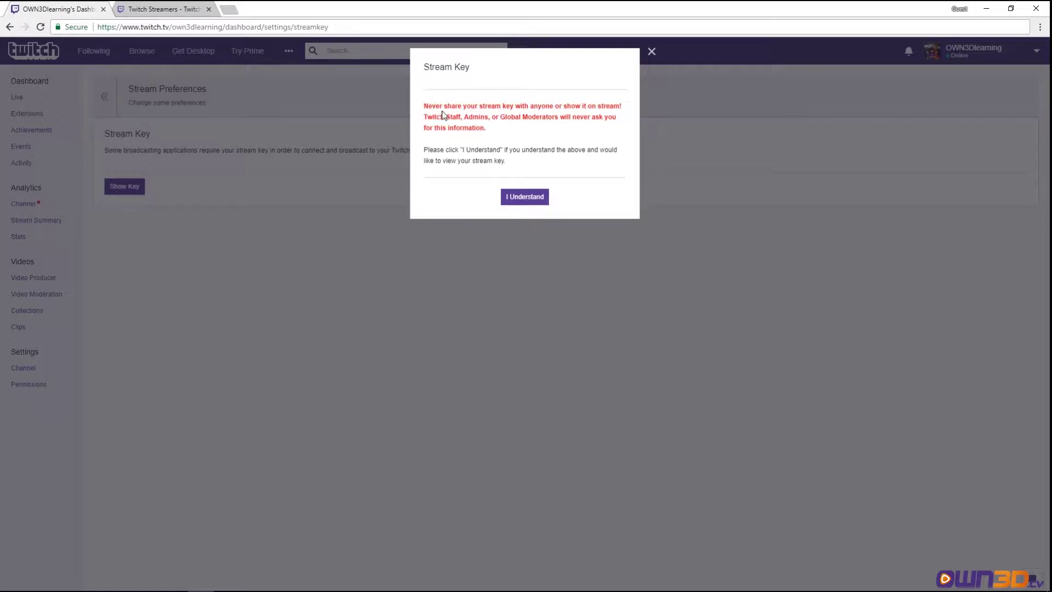
pyautogui.moveTo(426, 117); pyautogui.dragTo(603, 131)
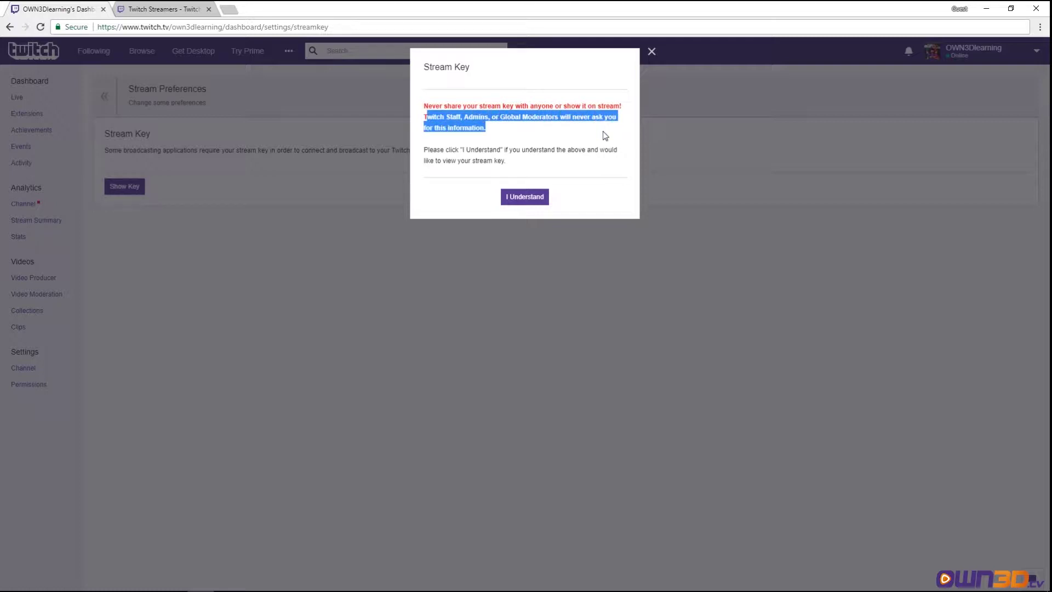
pyautogui.click(513, 135)
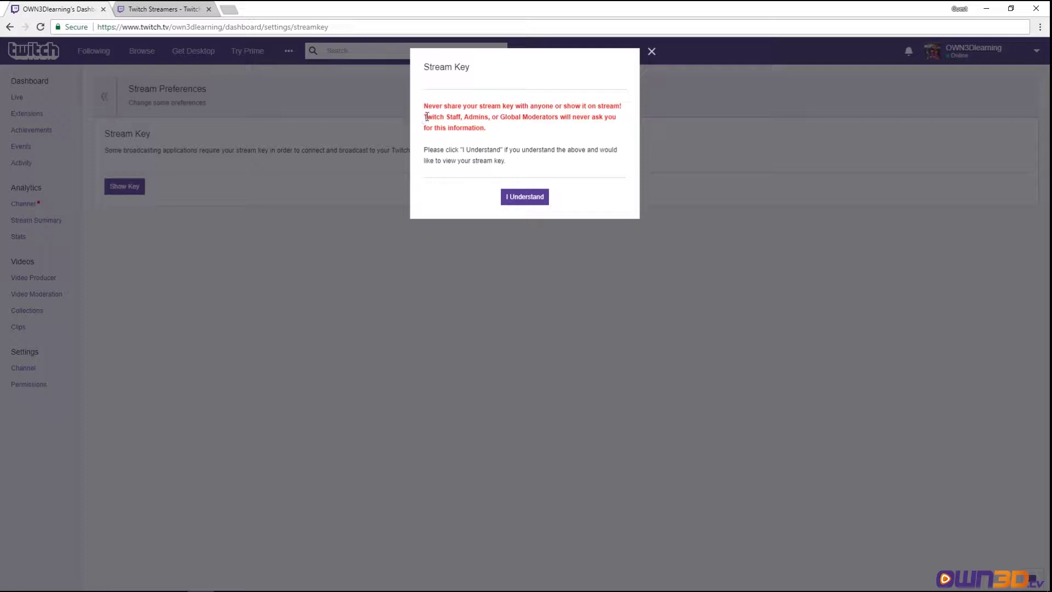
pyautogui.moveTo(421, 116); pyautogui.dragTo(517, 132)
pyautogui.click(504, 133)
# - Accept the warning to reveal the key, reset it to a new key, and close the dialog
pyautogui.click(524, 197)
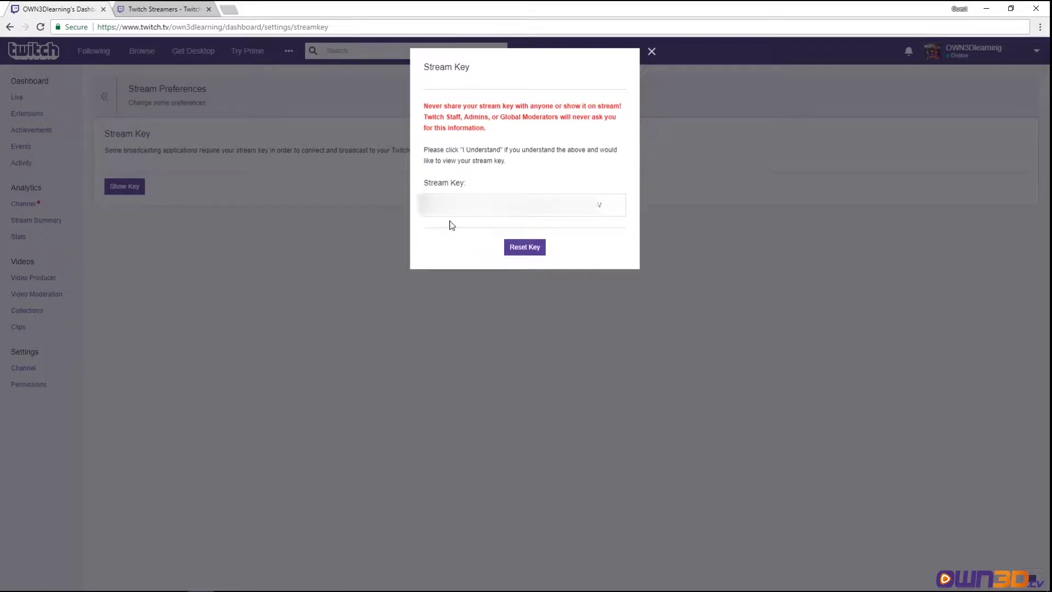
pyautogui.click(519, 249)
pyautogui.click(518, 249)
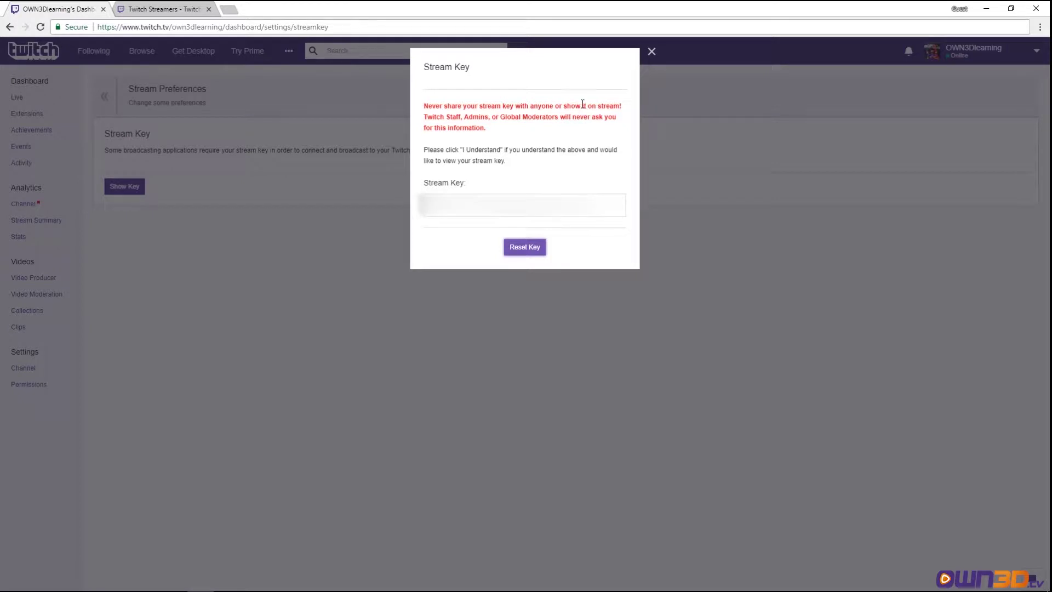
pyautogui.click(650, 49)
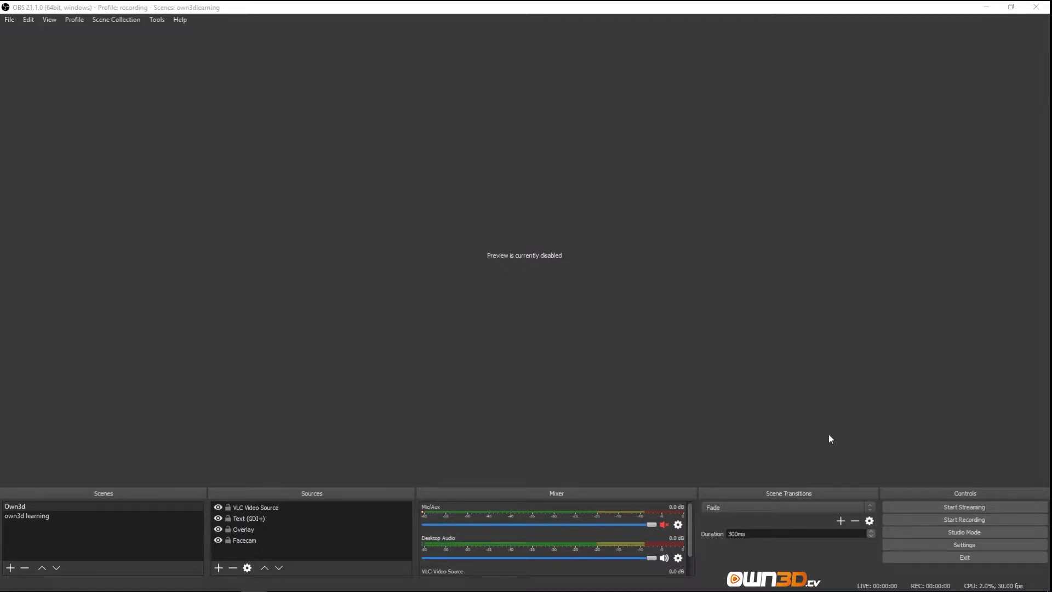
# - In OBS Stream settings, try Custom stream type, then return to Streaming Services
pyautogui.click(963, 544)
pyautogui.click(265, 92)
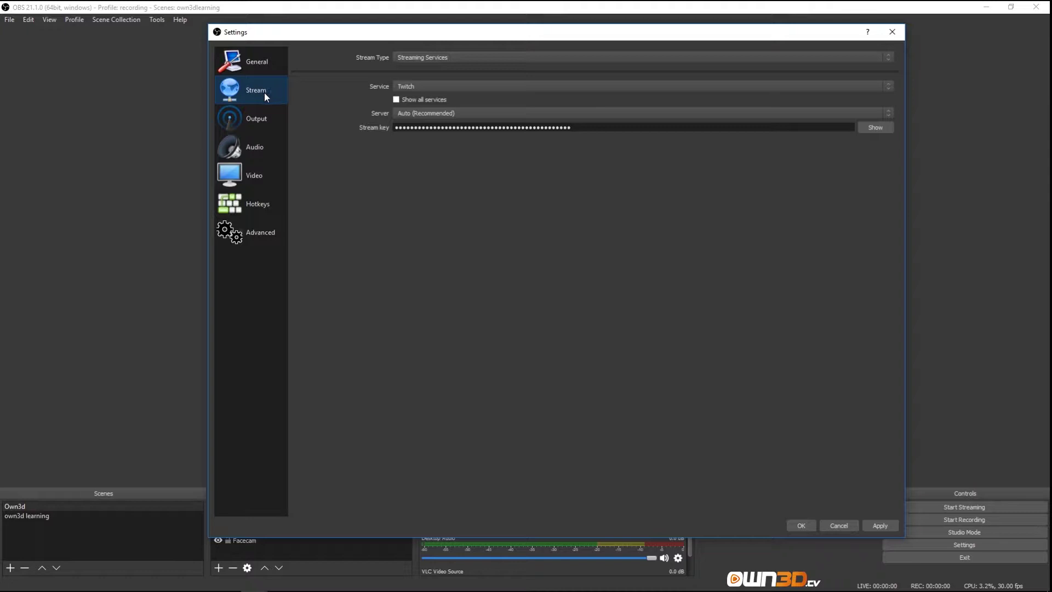
pyautogui.click(471, 56)
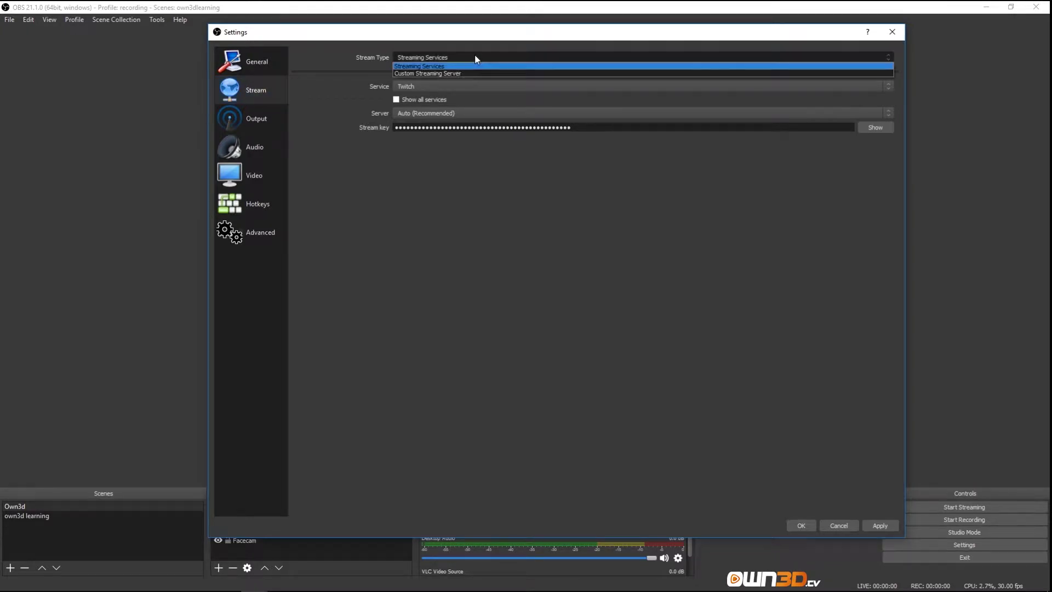
pyautogui.click(421, 67)
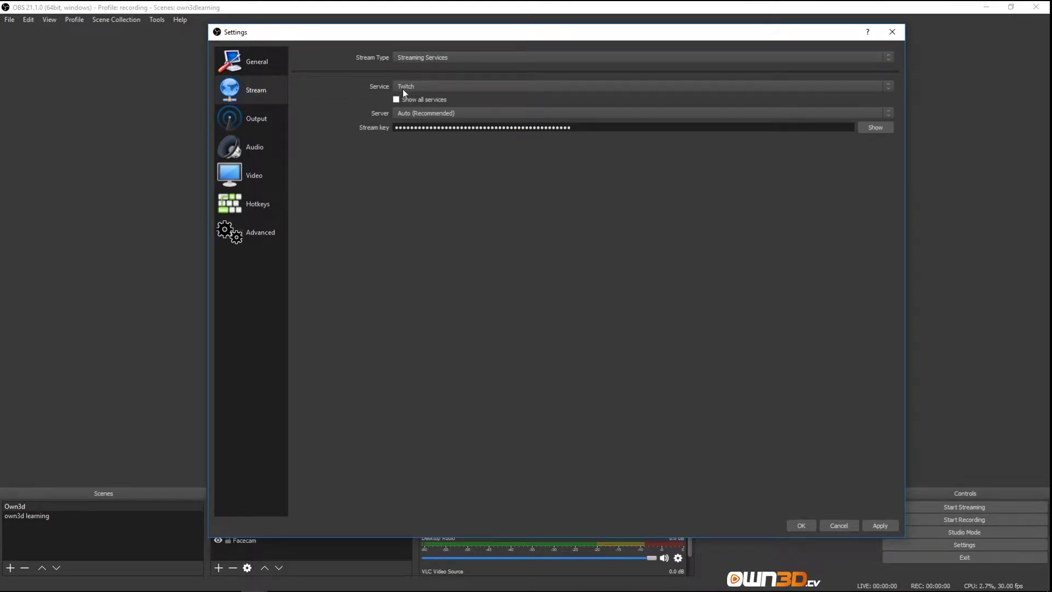
pyautogui.click(427, 57)
pyautogui.click(412, 72)
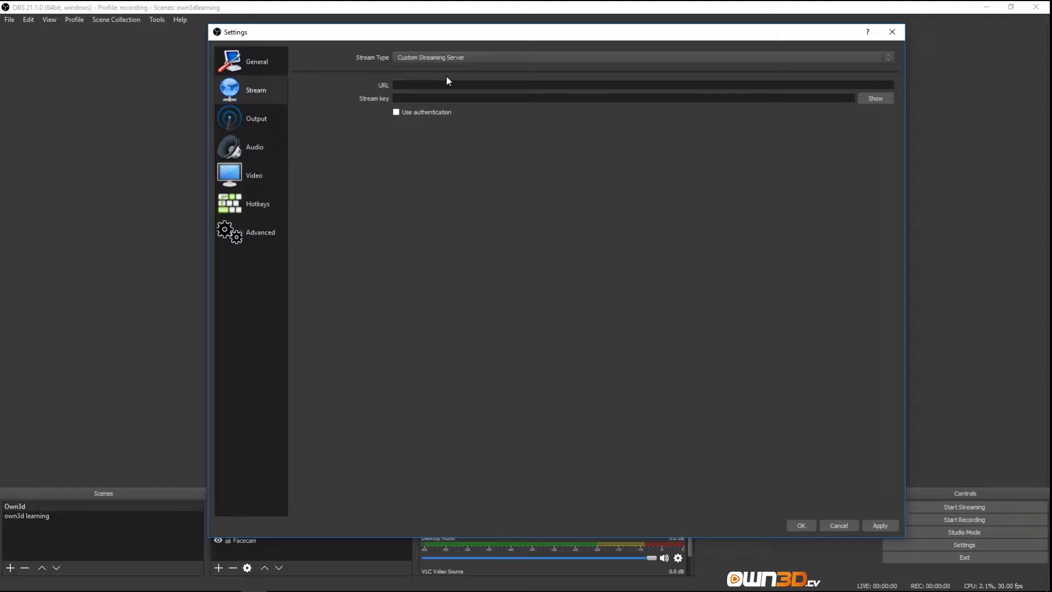
pyautogui.click(481, 57)
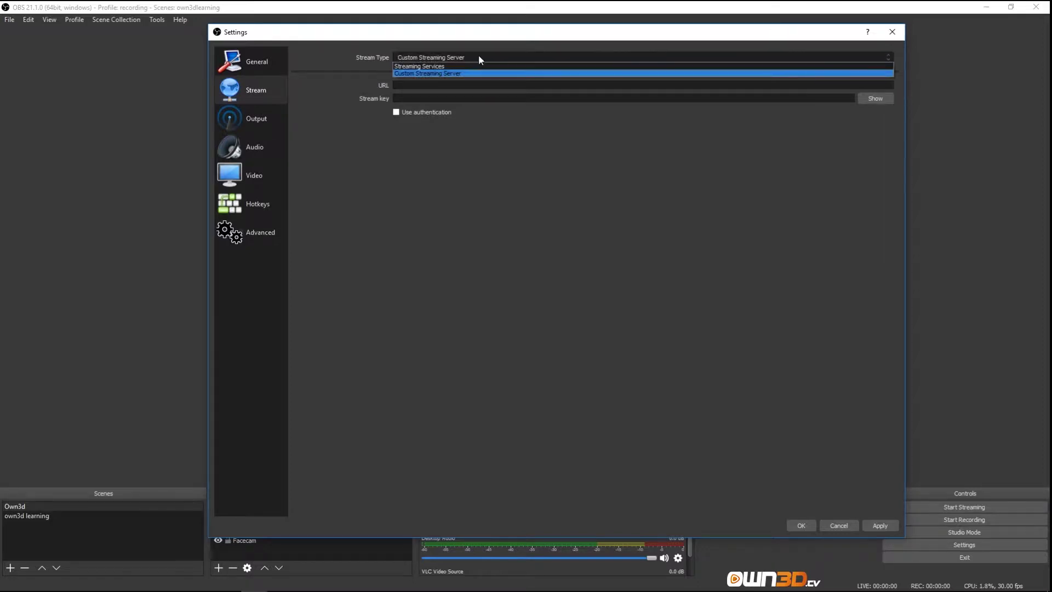
pyautogui.click(444, 70)
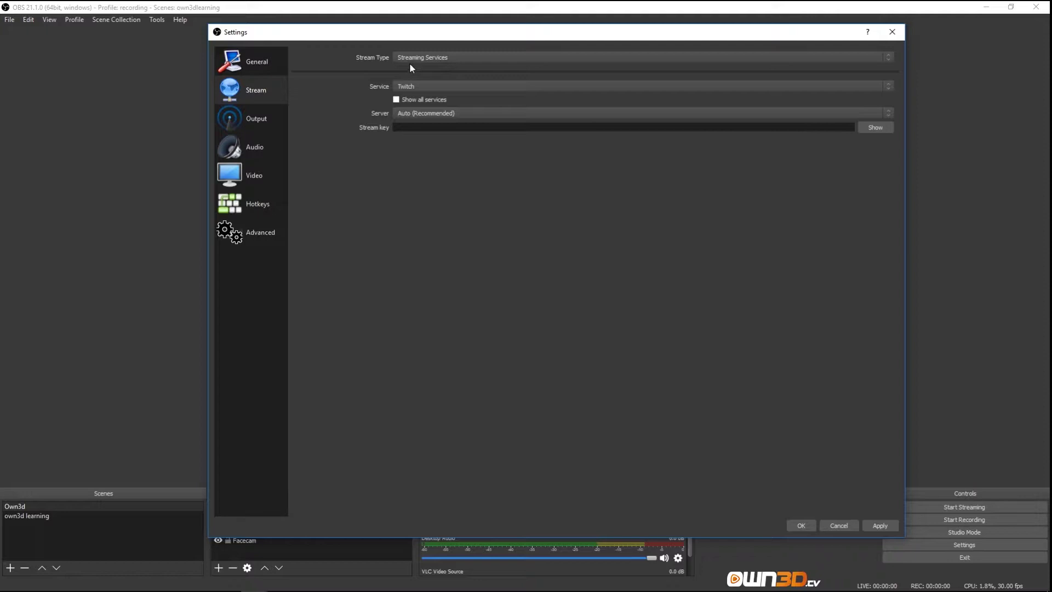
# - Show all services, keep Twitch as the service and Auto (Recommended) as the server
pyautogui.click(448, 88)
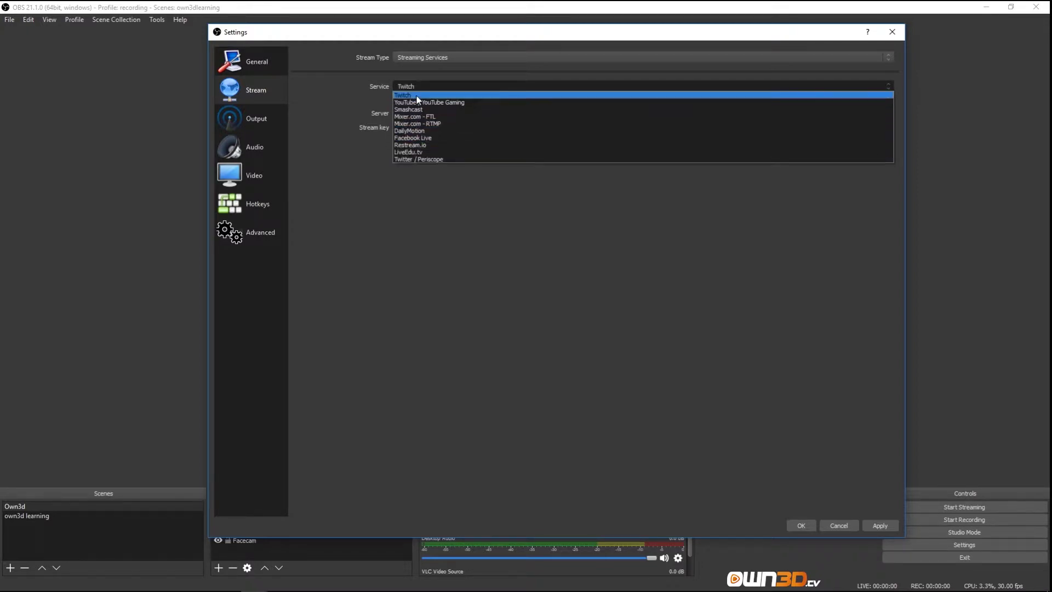
pyautogui.click(392, 208)
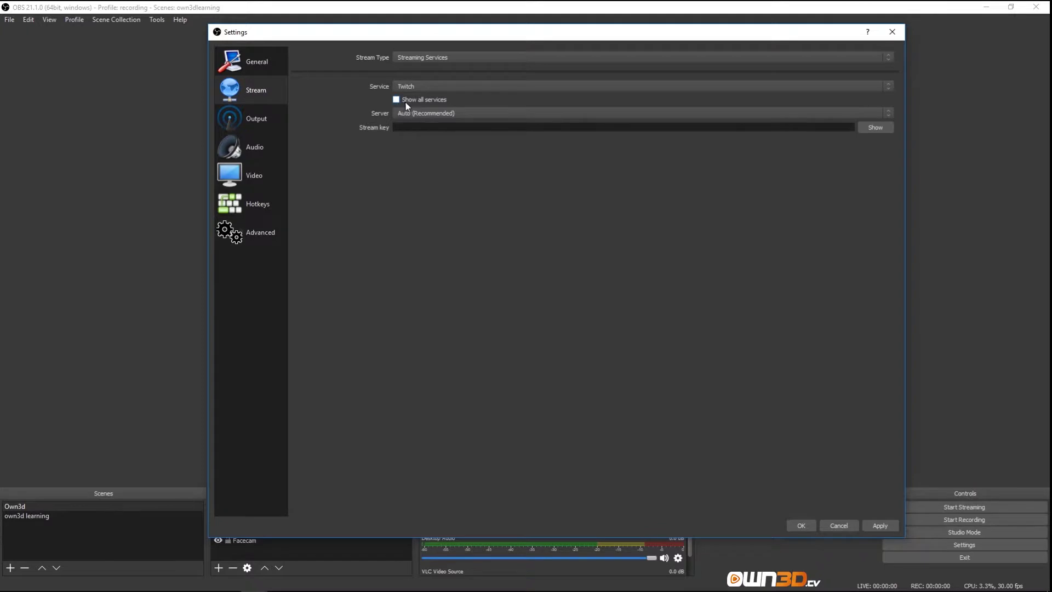
pyautogui.click(441, 99)
pyautogui.click(882, 86)
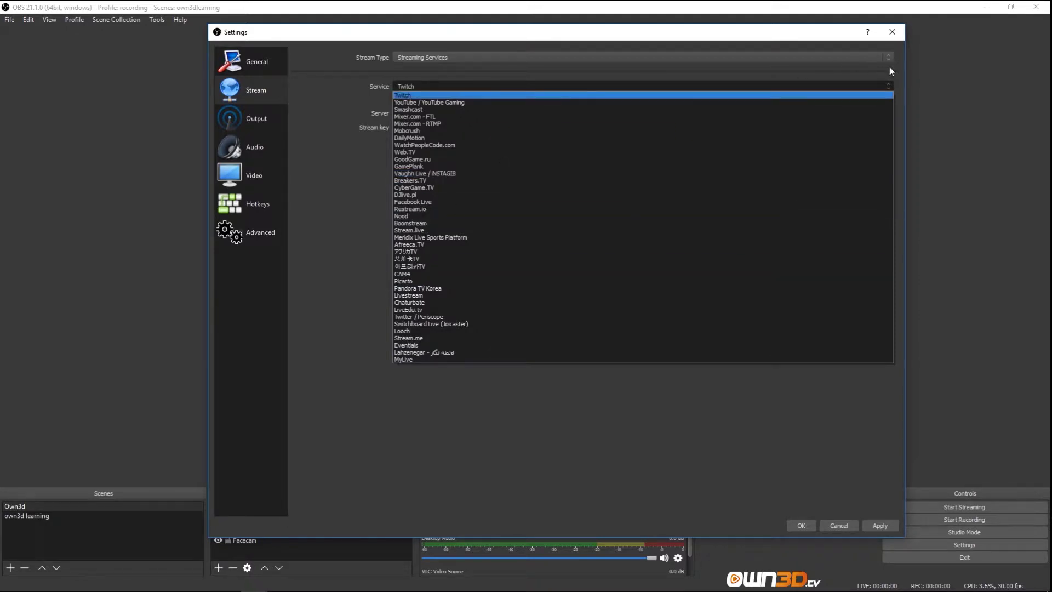
pyautogui.click(889, 85)
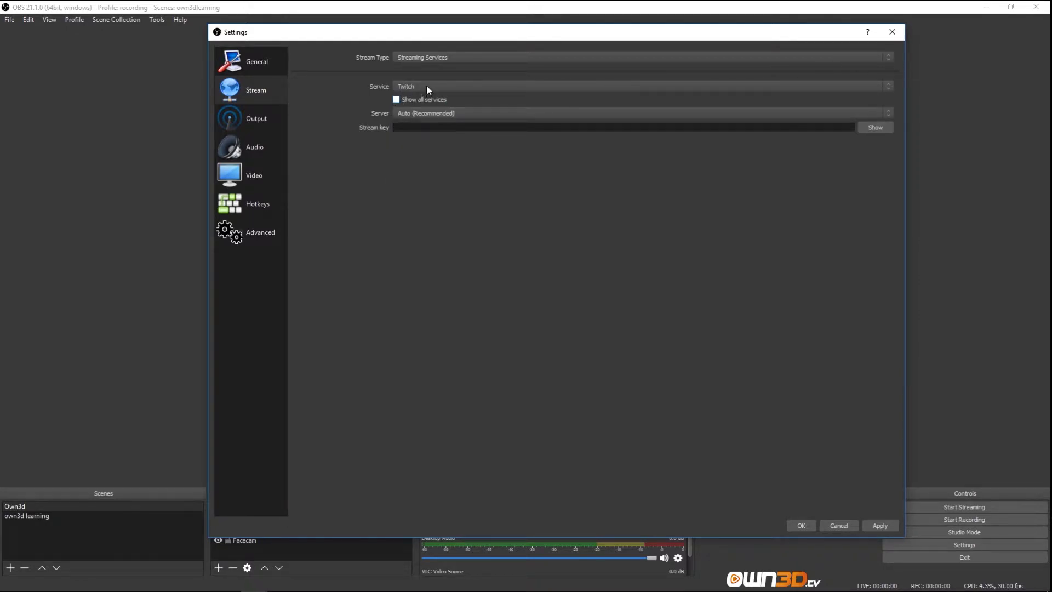
pyautogui.click(426, 85)
pyautogui.click(415, 97)
pyautogui.click(547, 112)
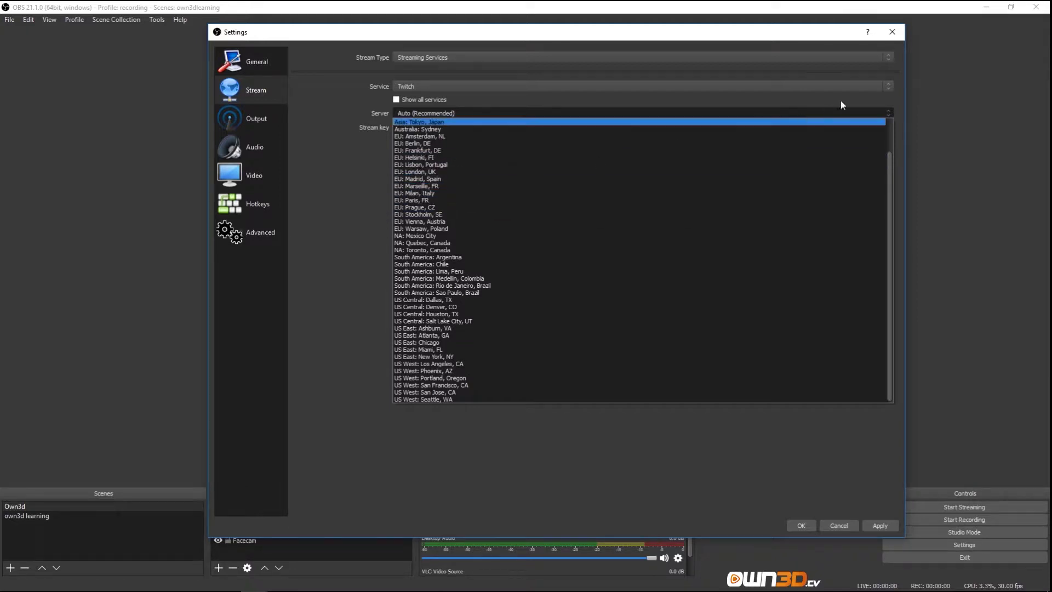
pyautogui.click(887, 115)
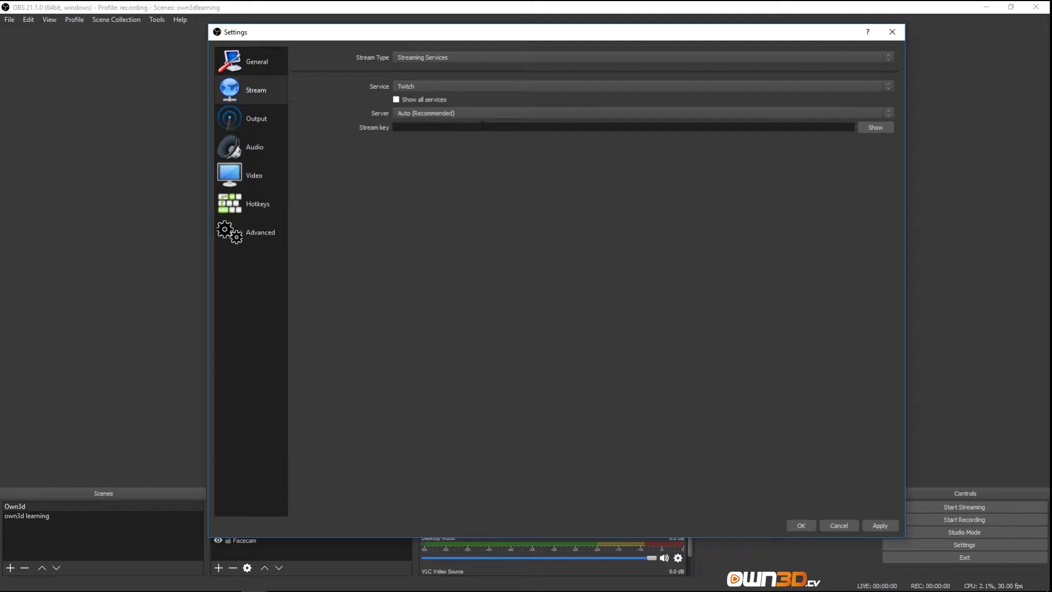
# - Enter a test stream key, reveal it, then delete it to leave the field empty
pyautogui.write('•••••••••••••••••••')
pyautogui.write('sdfasd')
pyautogui.click(875, 127)
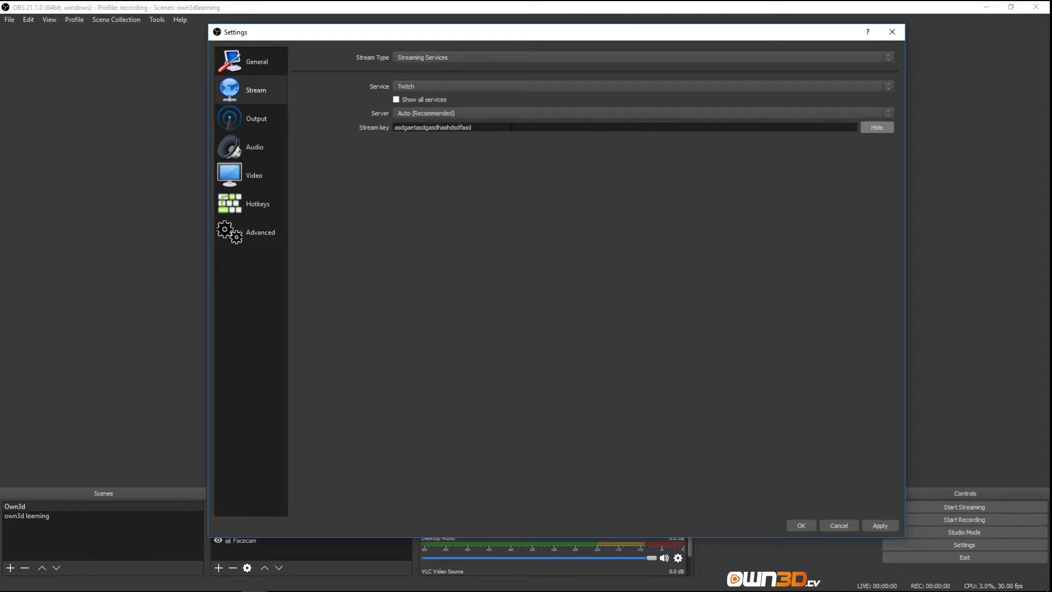
pyautogui.moveTo(512, 127); pyautogui.dragTo(385, 131)
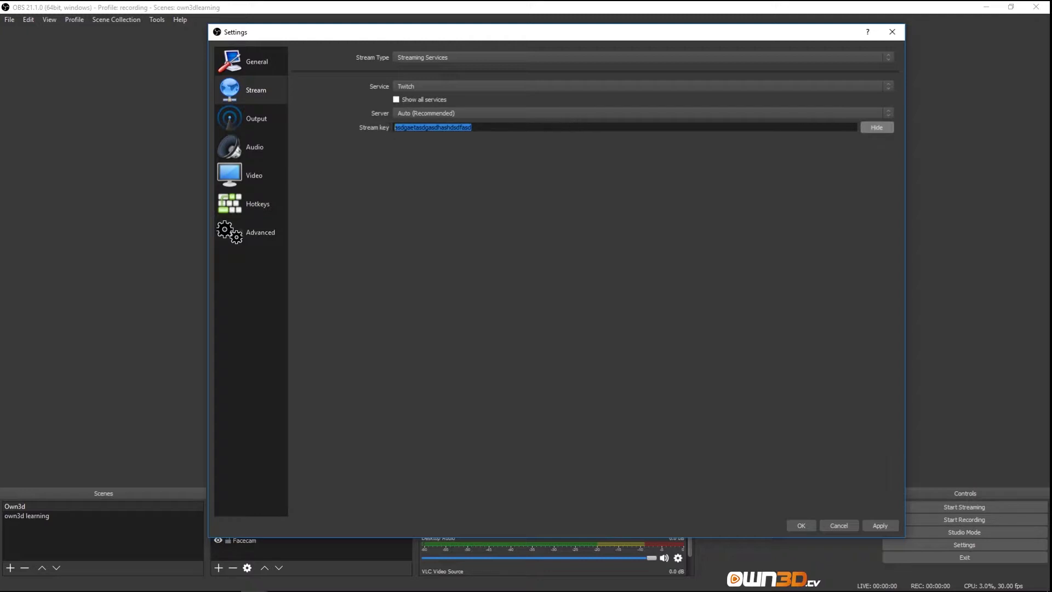
pyautogui.press('BackSpace')
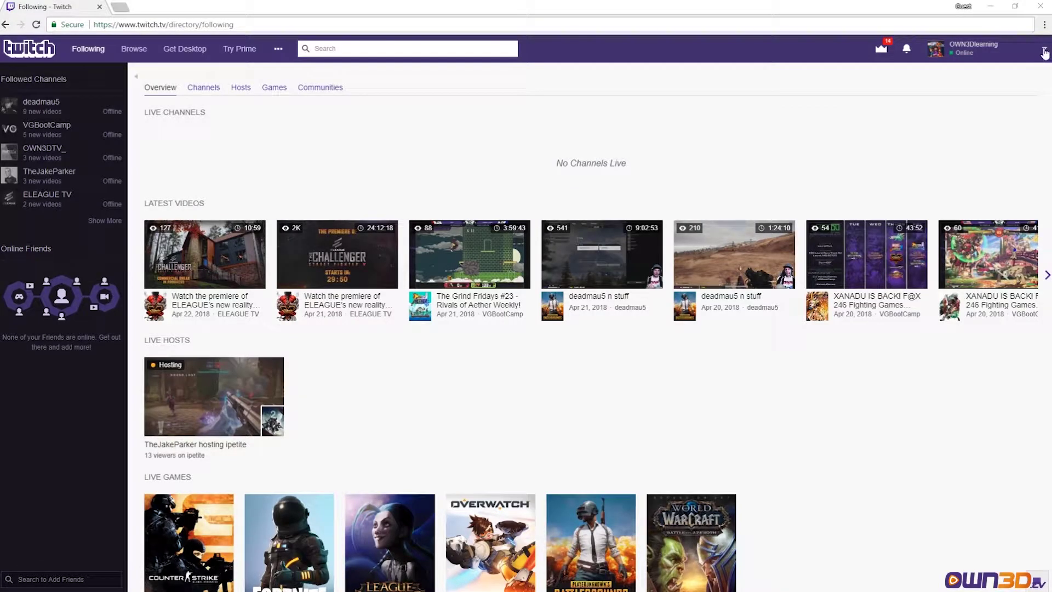
# - Open the Dashboard from the account menu, close both announcement banners, and return the Announcements panel to the left column
pyautogui.click(1043, 57)
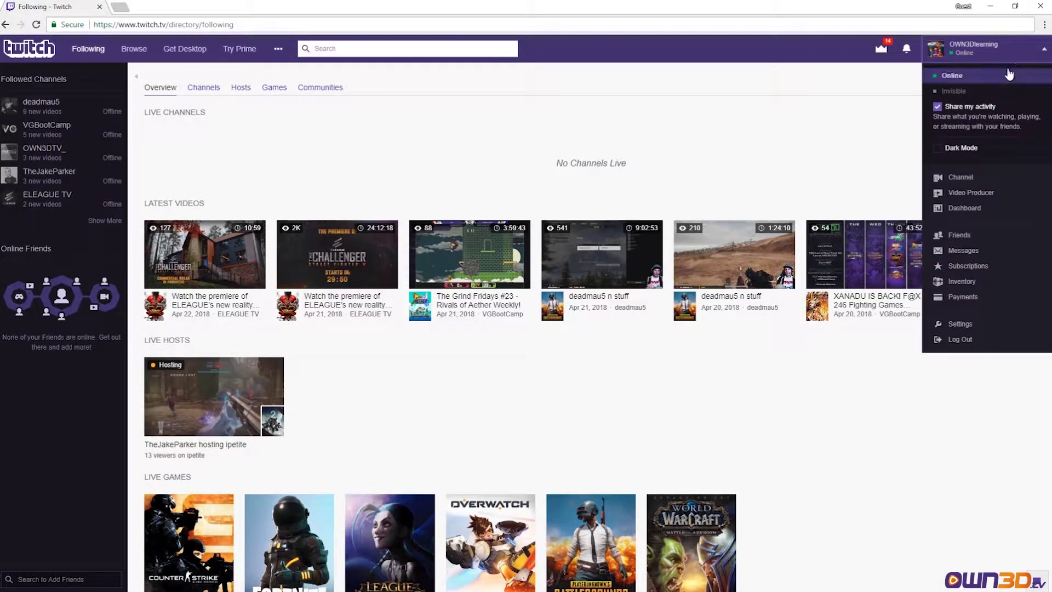
pyautogui.click(956, 208)
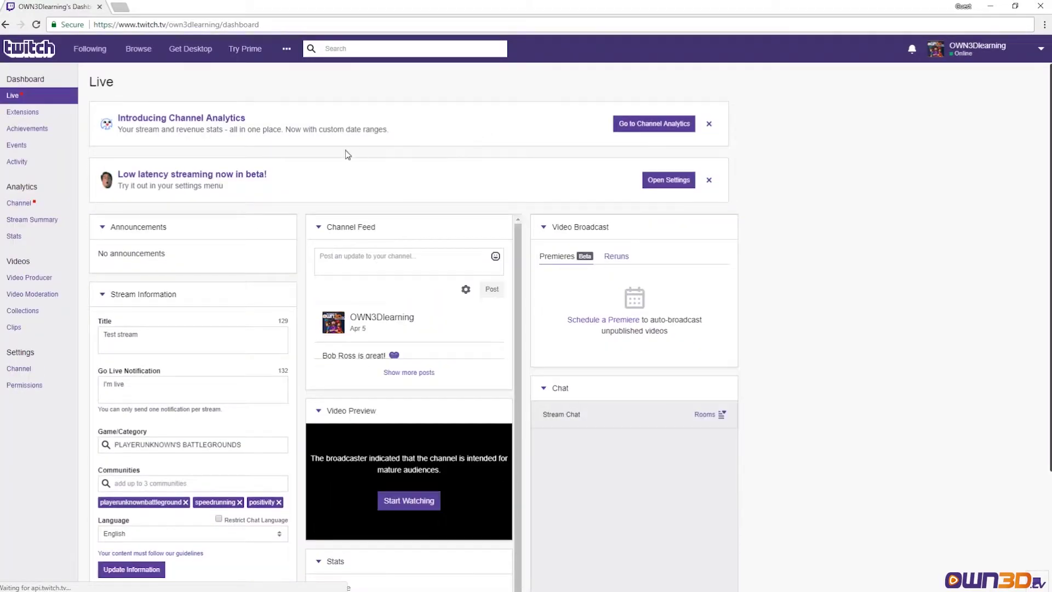
pyautogui.click(709, 125)
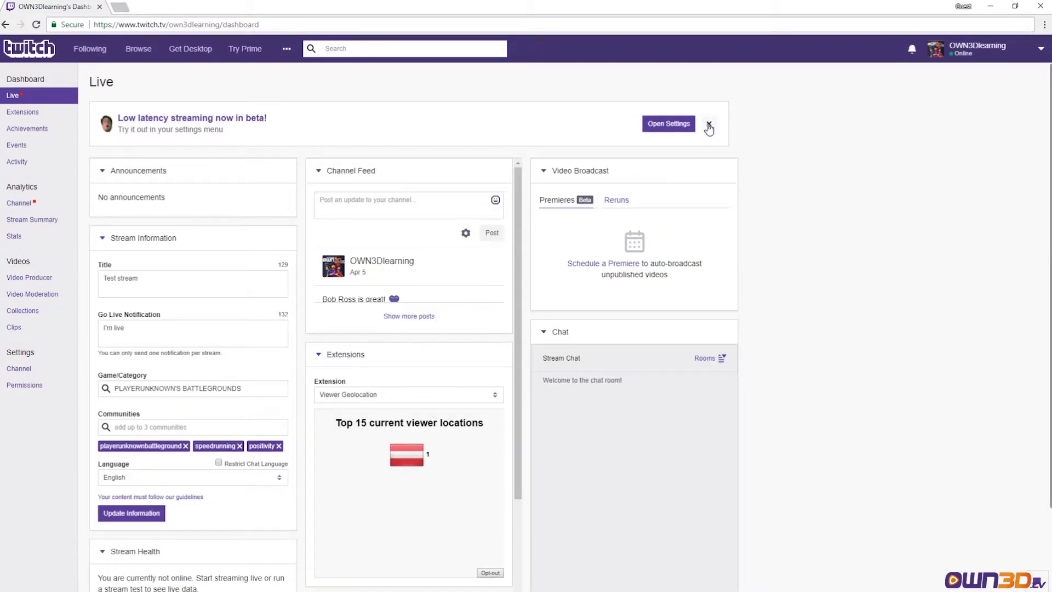
pyautogui.click(708, 126)
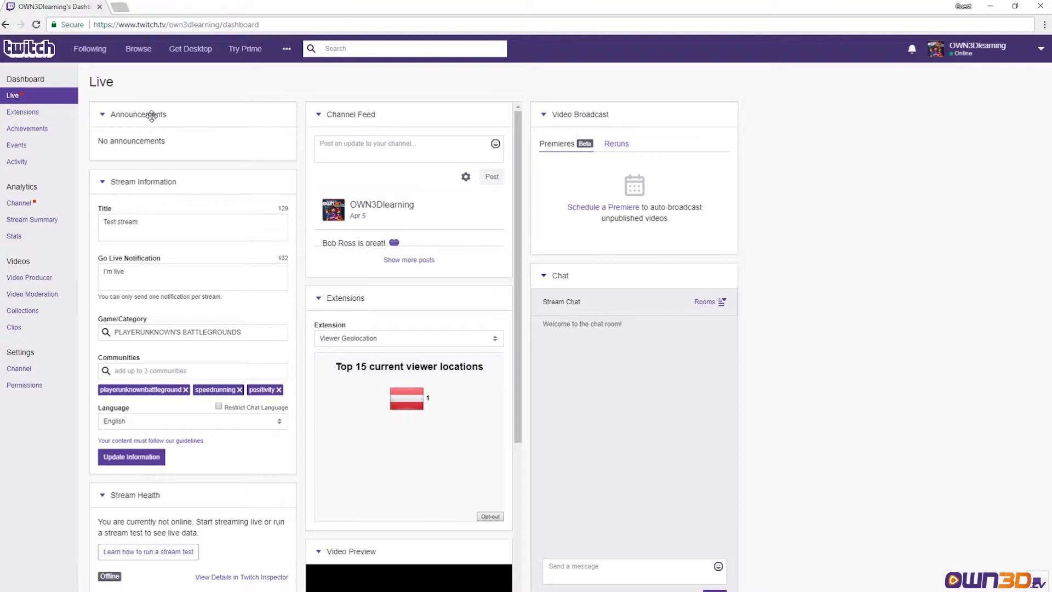
pyautogui.moveTo(152, 113)
pyautogui.mouseDown()
pyautogui.moveTo(450, 107)
pyautogui.moveTo(207, 110)
pyautogui.moveTo(275, 106)
pyautogui.moveTo(413, 452)
pyautogui.moveTo(389, 148)
pyautogui.moveTo(85, 103)
pyautogui.moveTo(141, 109)
pyautogui.mouseUp()
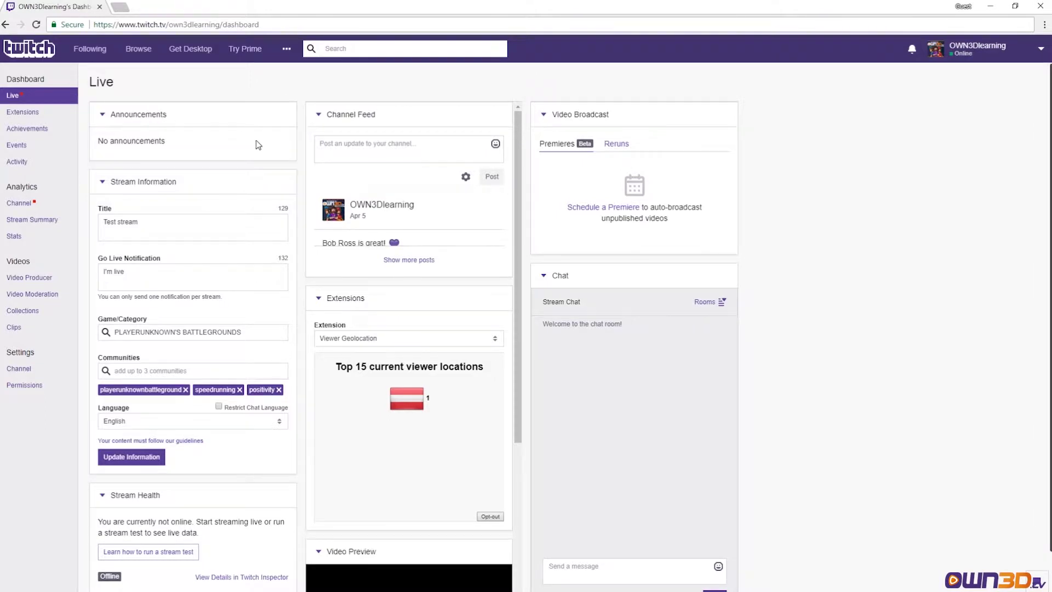
pyautogui.moveTo(211, 110); pyautogui.dragTo(162, 109)
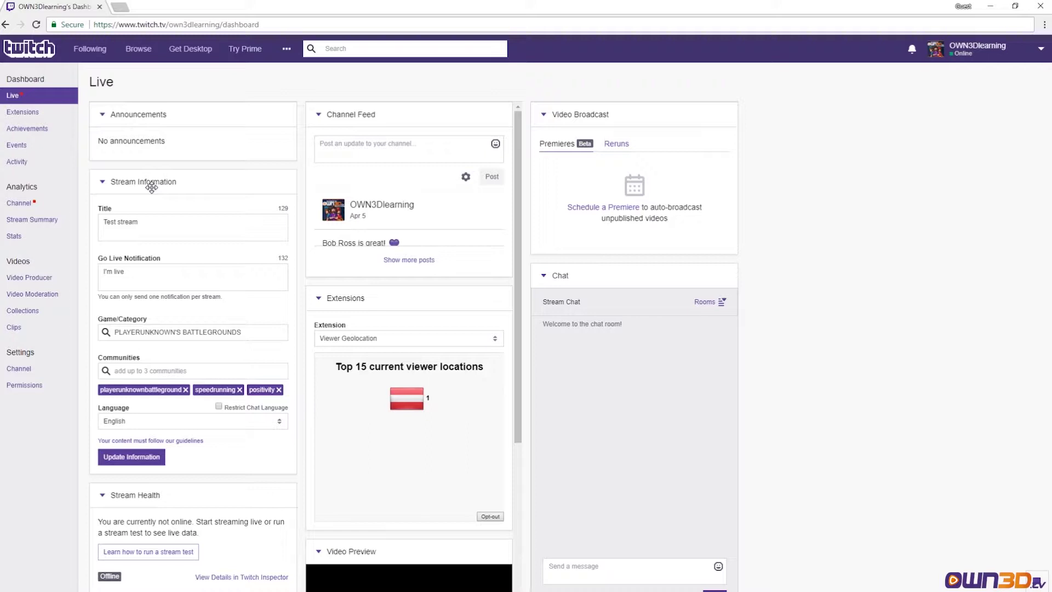
# - Replace the title with the channel name plus 'is here!' and the go-live notification with '... teaches you something now'
pyautogui.tripleClick(146, 222)
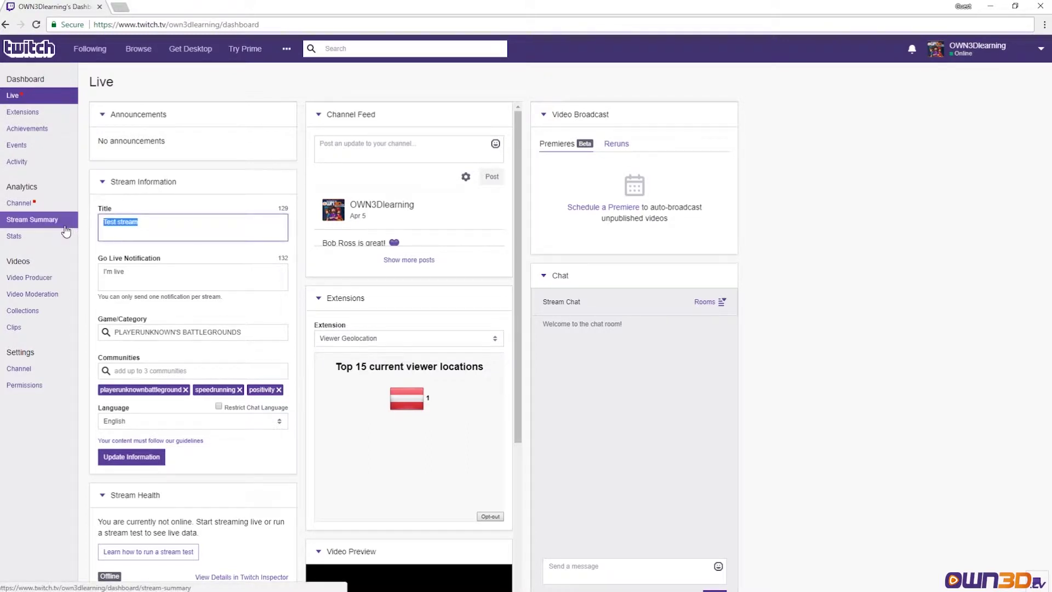
pyautogui.write('Own3dlearning is here!')
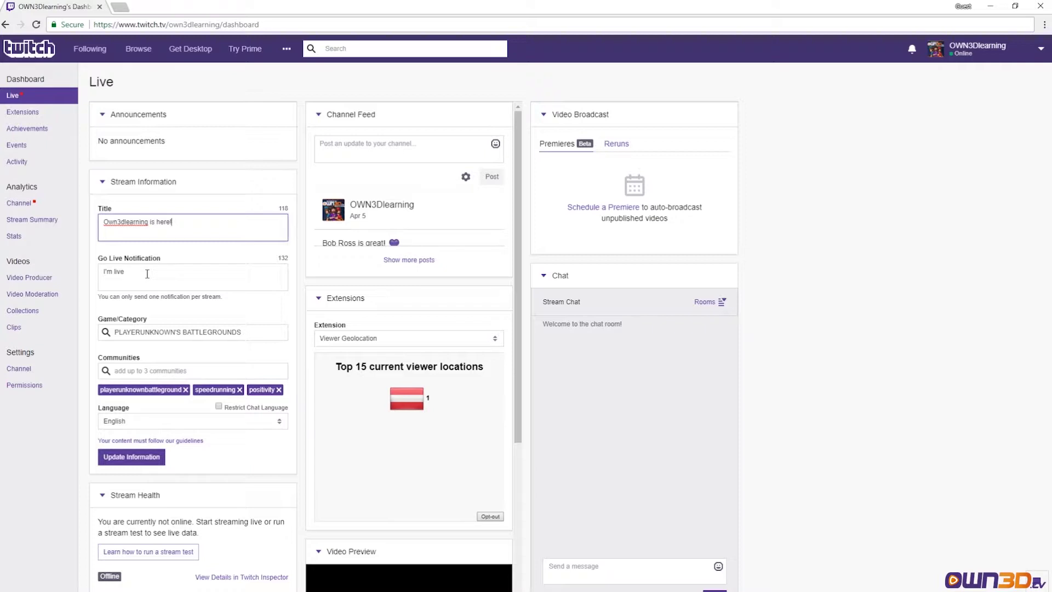
pyautogui.tripleClick(149, 274)
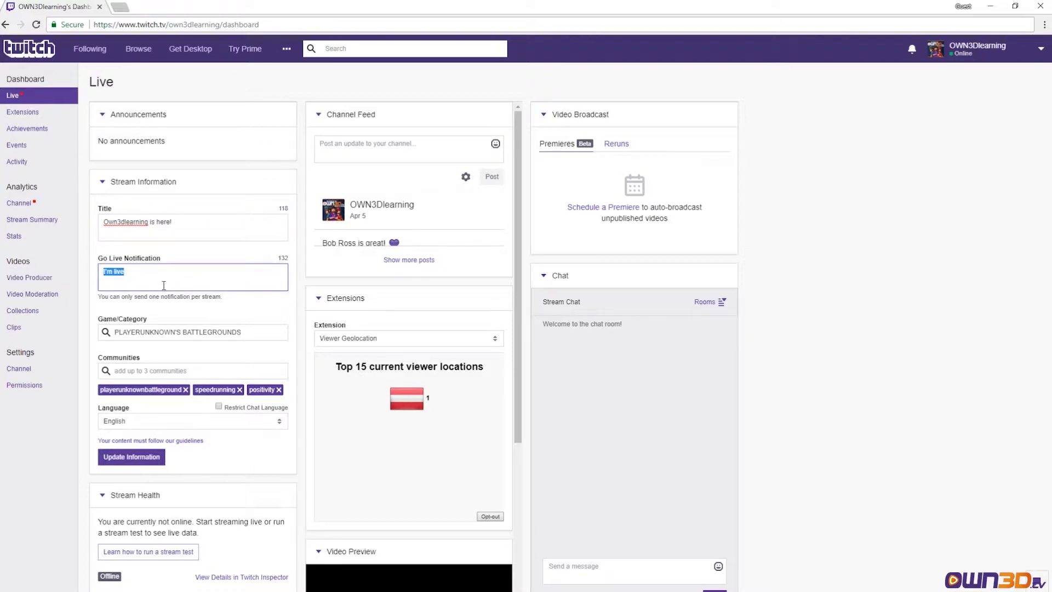
pyautogui.write('Own3dlearning teaches you something now!')
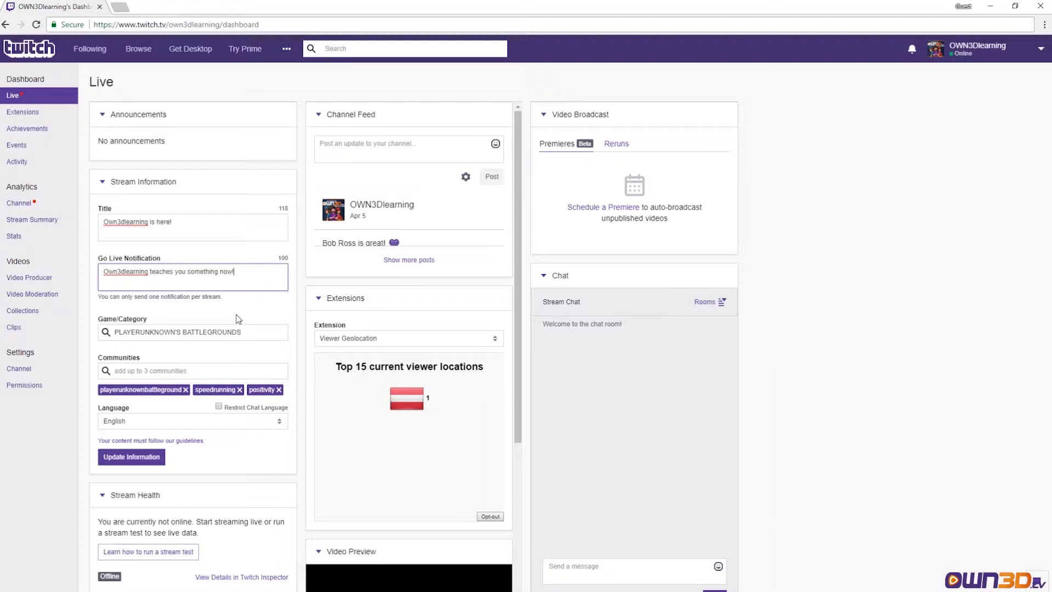
# - Change the category to Fortnite and swap the PUBG community for fortnite-battle-royal
pyautogui.moveTo(244, 331); pyautogui.dragTo(64, 338)
pyautogui.write('Fortnie')
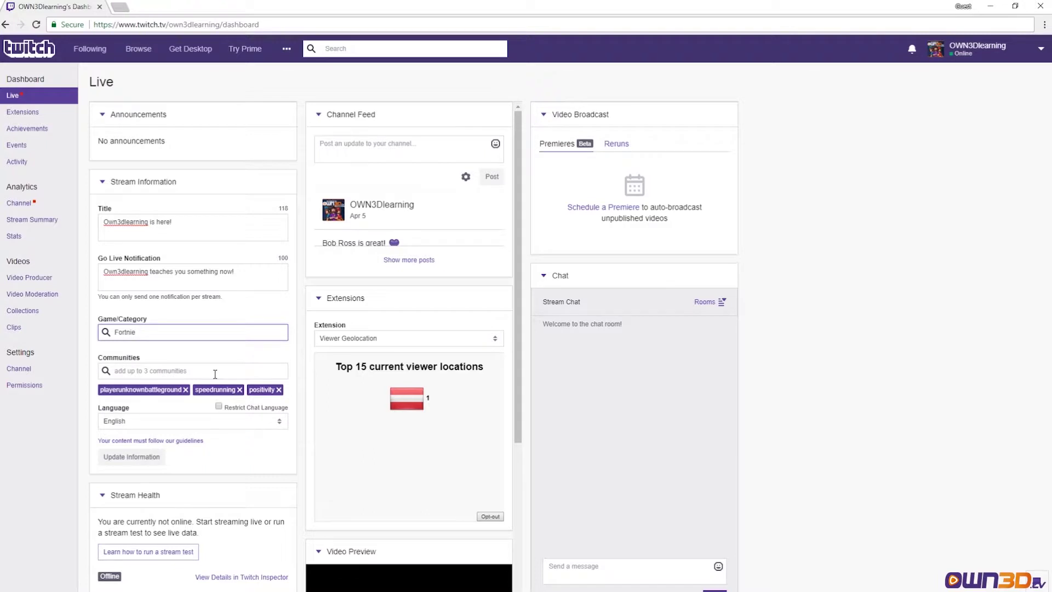
pyautogui.press('BackSpace')
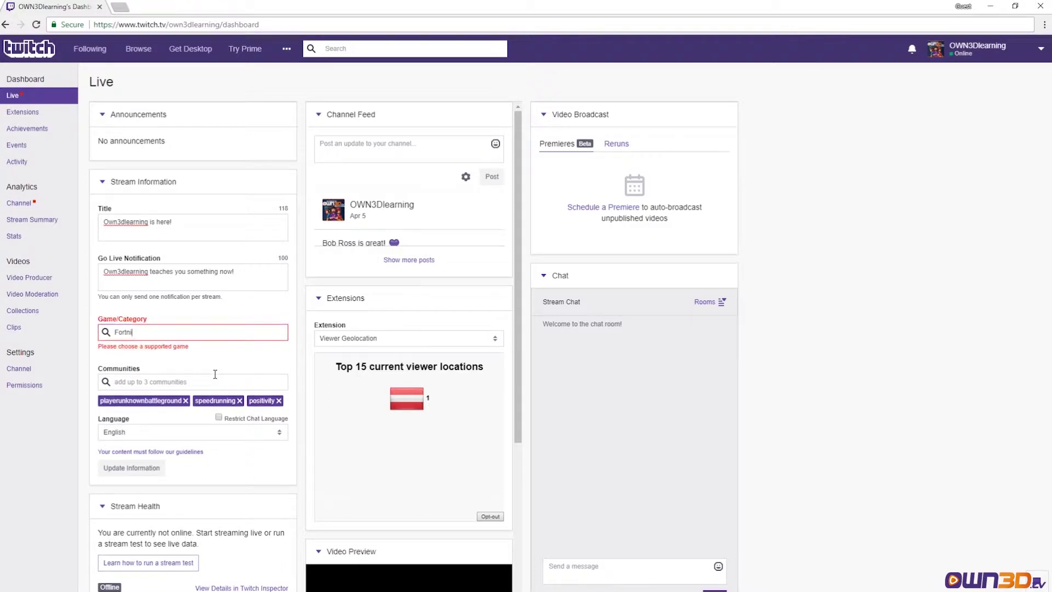
pyautogui.click(188, 356)
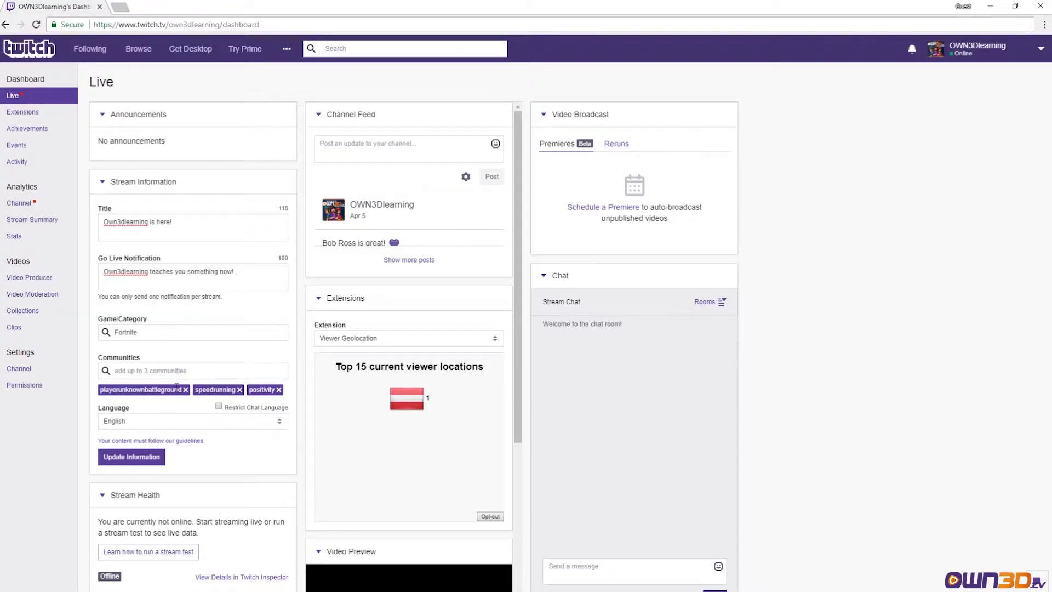
pyautogui.click(186, 389)
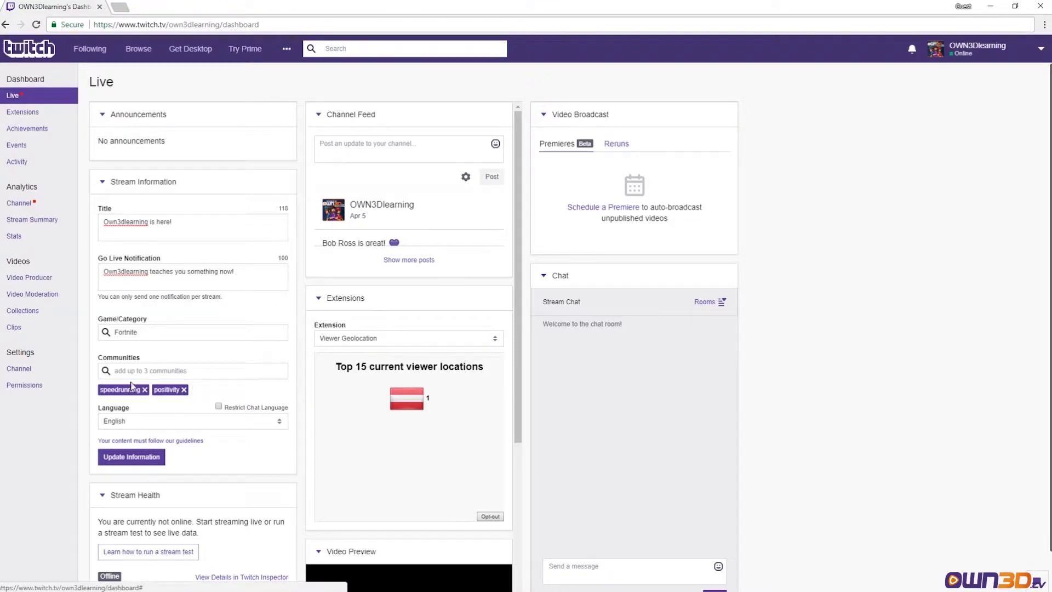
pyautogui.click(145, 371)
pyautogui.write('Fortn')
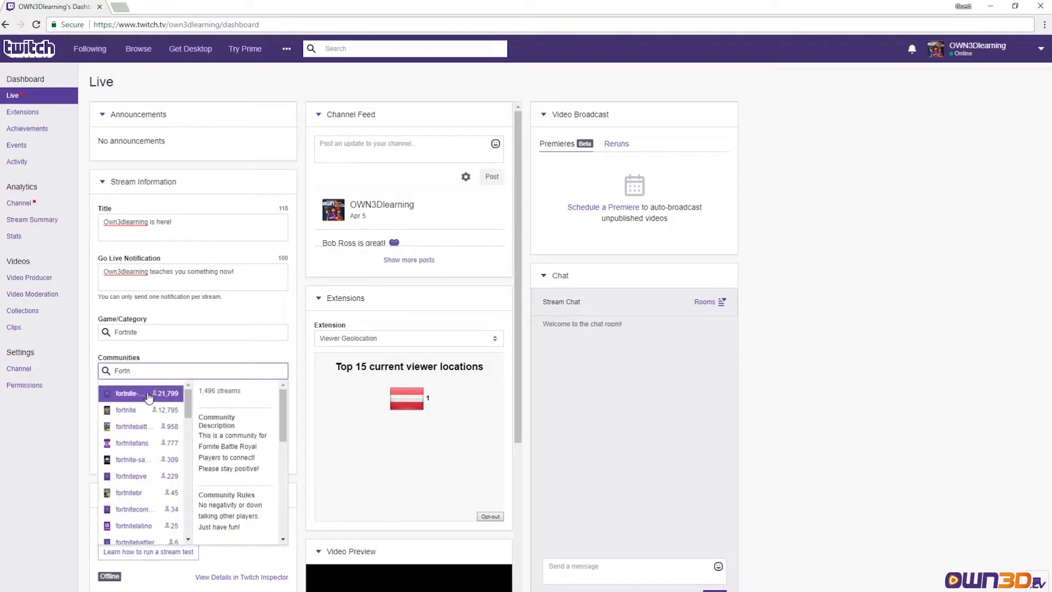
pyautogui.click(148, 394)
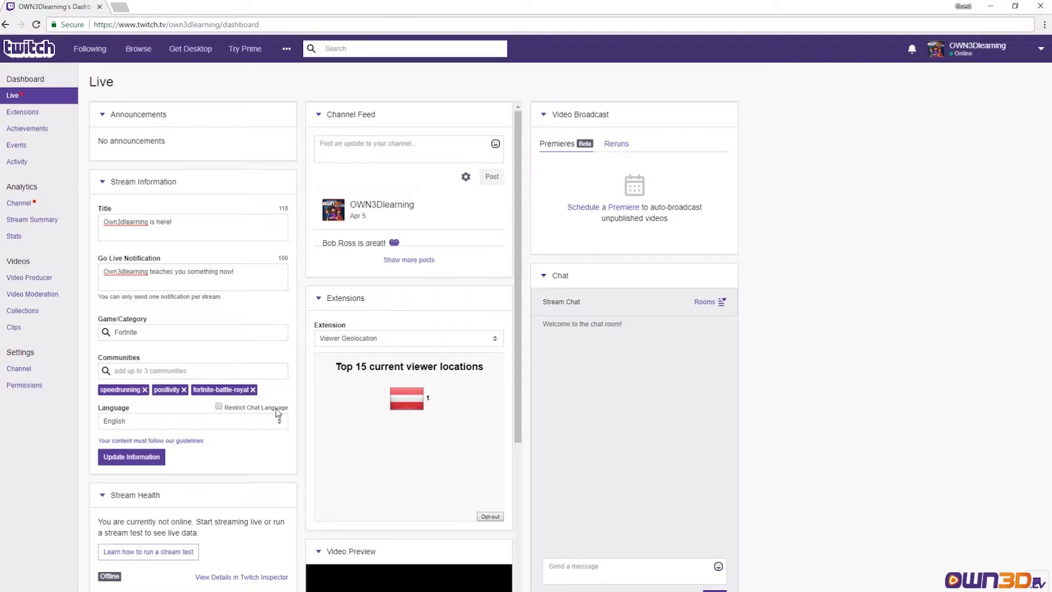
# - Keep English as the language, leave chat language unrestricted, and update the stream information
pyautogui.click(219, 407)
pyautogui.click(279, 427)
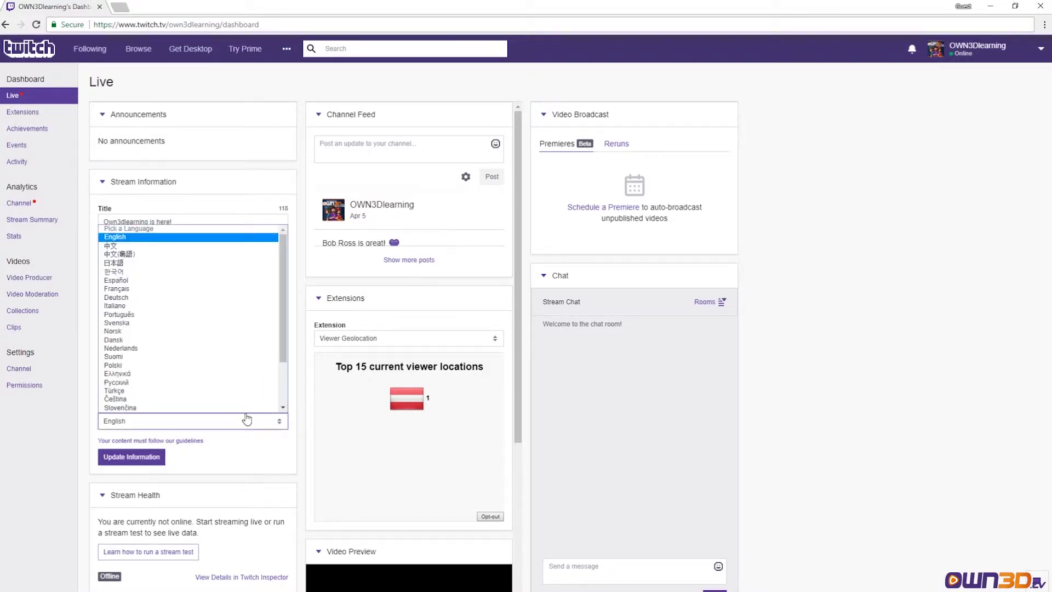
pyautogui.scroll(-3, 197, 334)
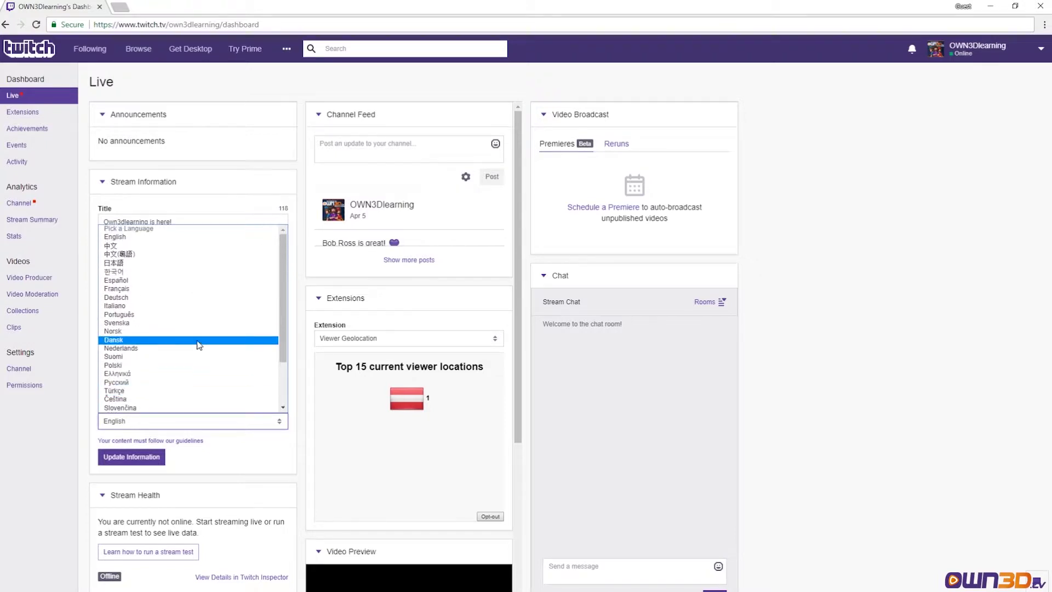
pyautogui.scroll(3, 197, 343)
pyautogui.click(274, 405)
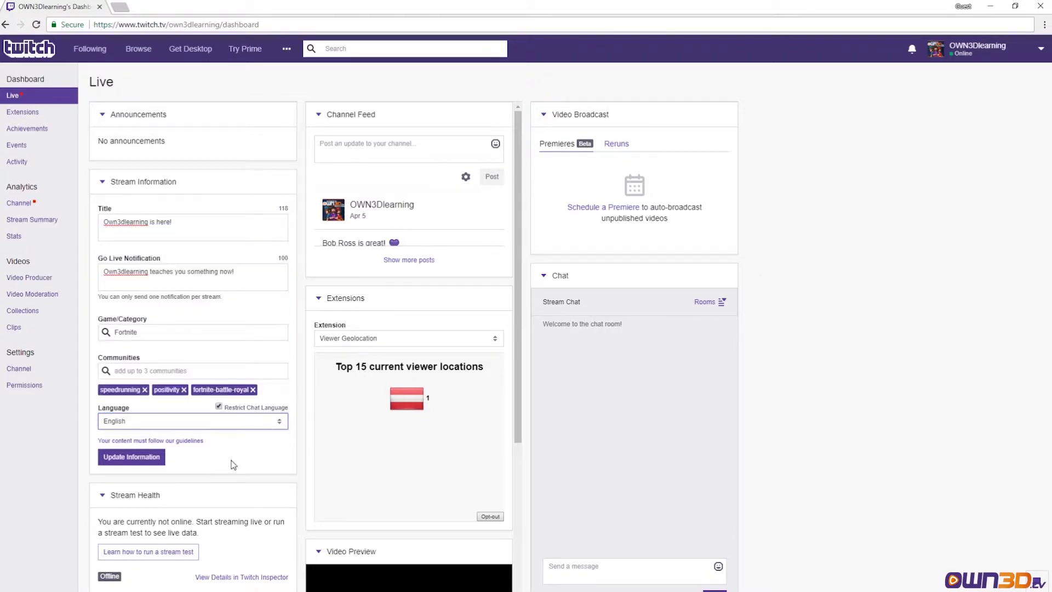
pyautogui.click(220, 406)
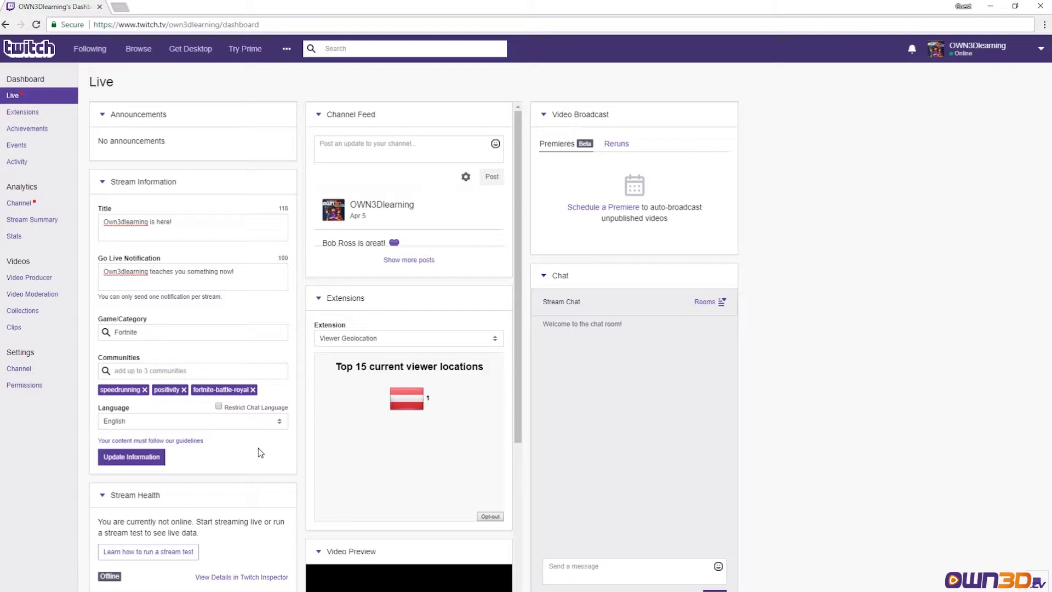
pyautogui.click(155, 460)
pyautogui.scroll(-1, 189, 325)
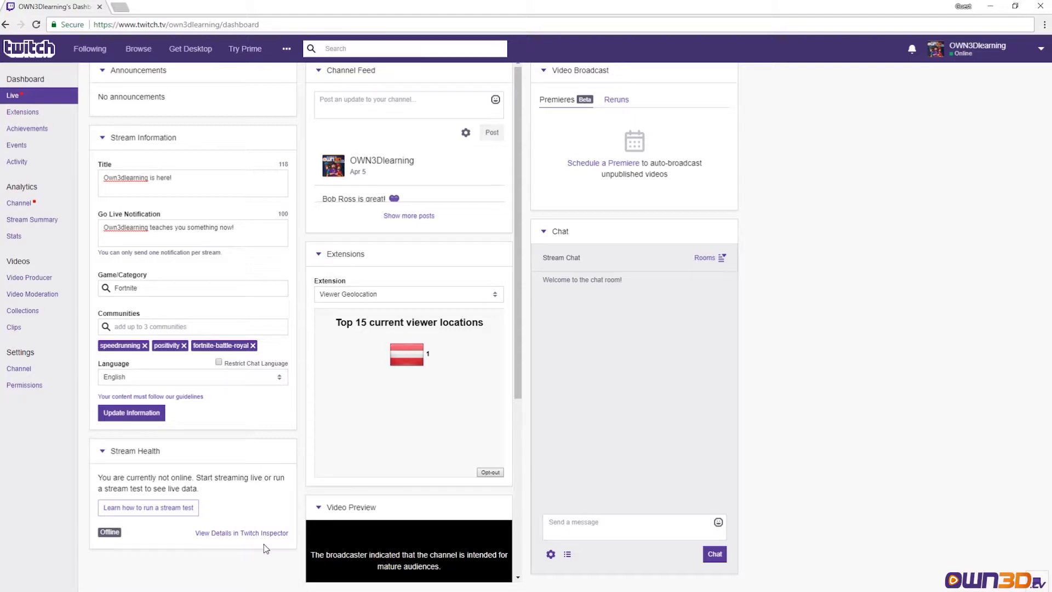
pyautogui.scroll(1, 265, 548)
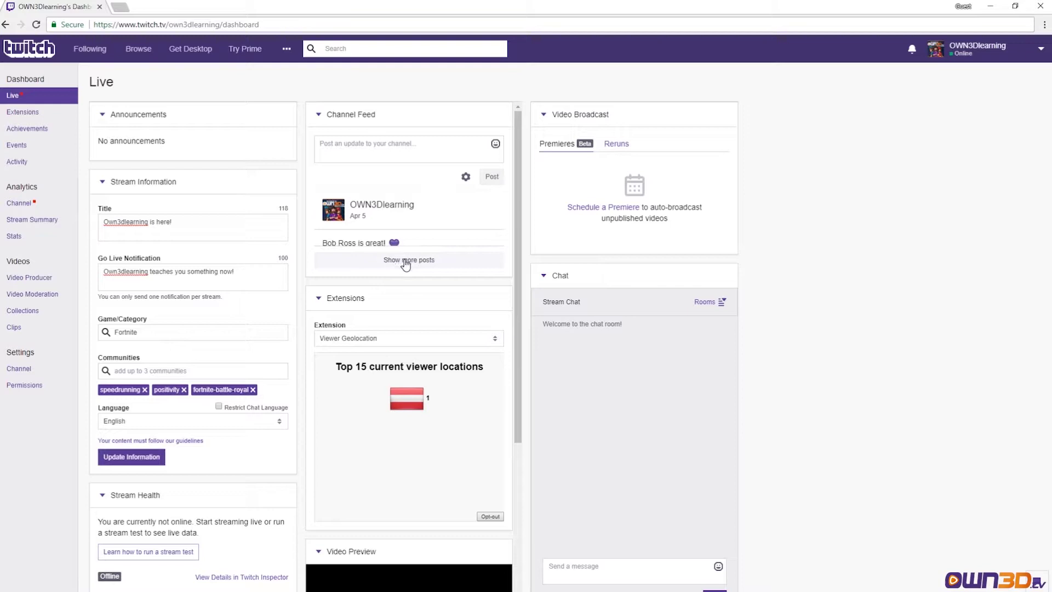
pyautogui.click(405, 264)
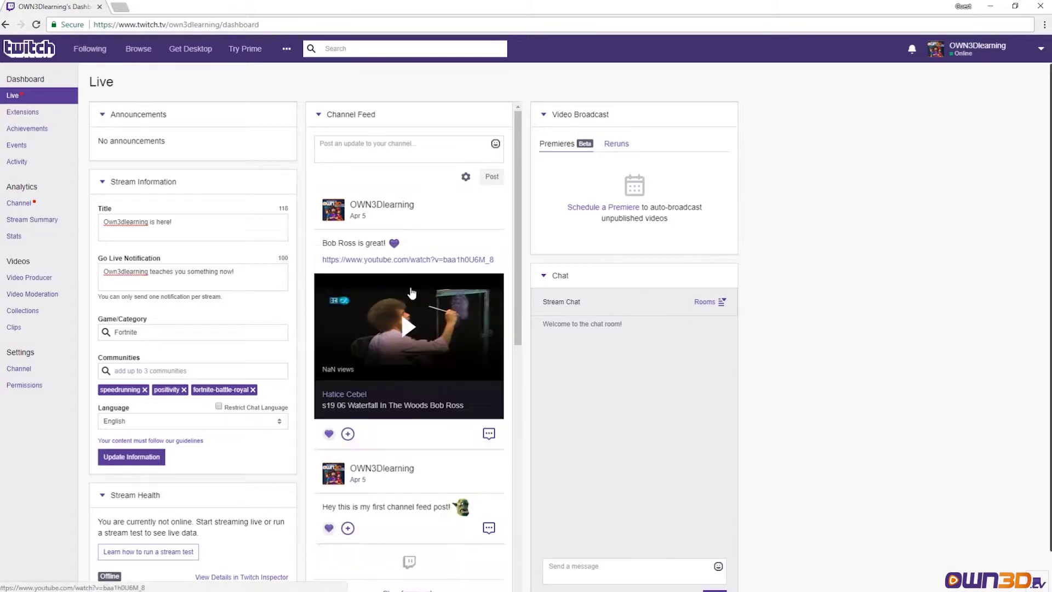
pyautogui.scroll(-3, 409, 268)
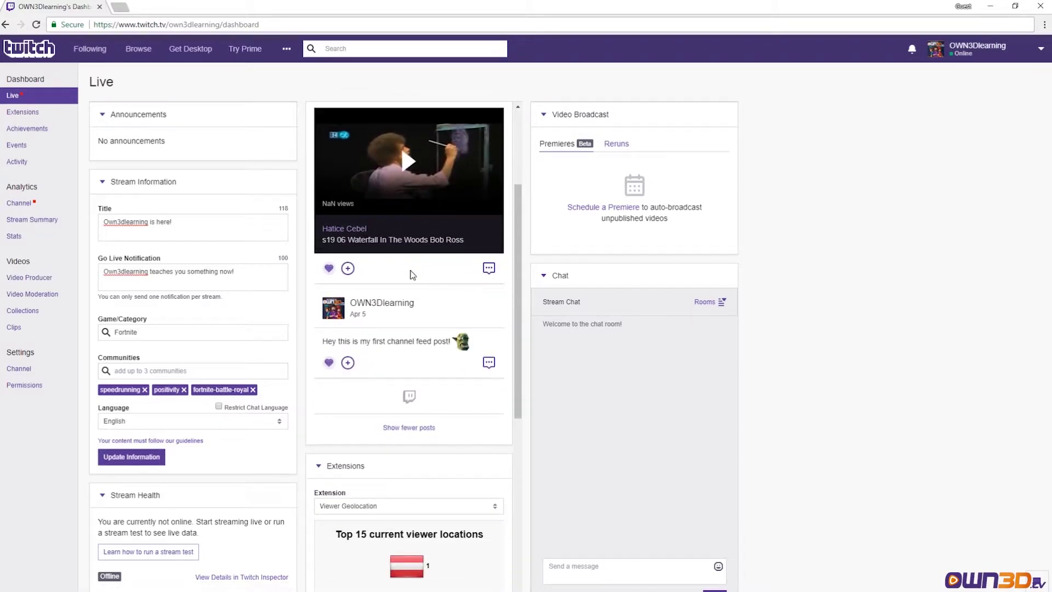
pyautogui.scroll(3, 412, 274)
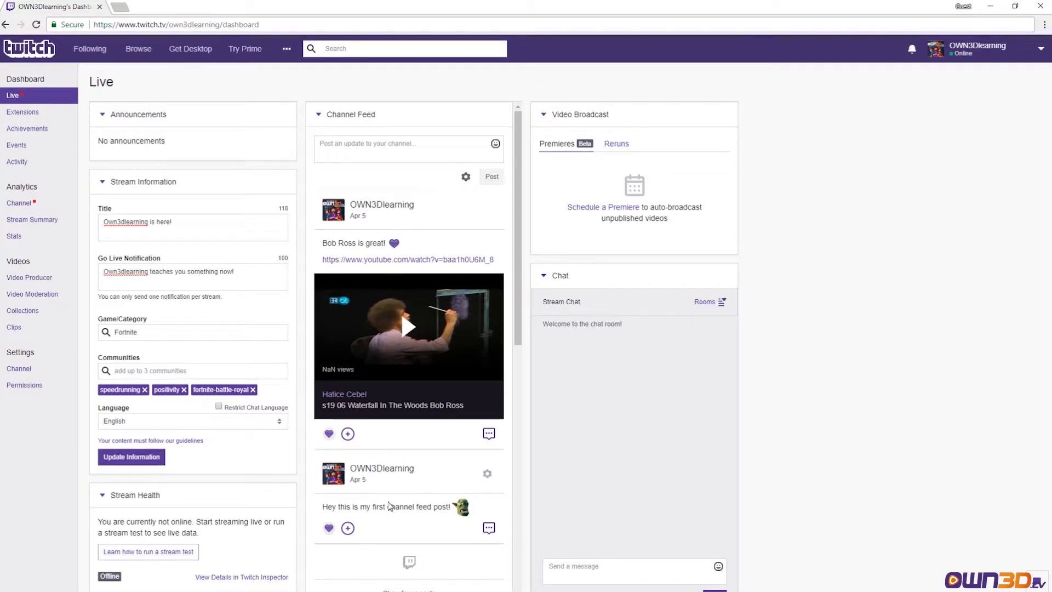
pyautogui.click(383, 145)
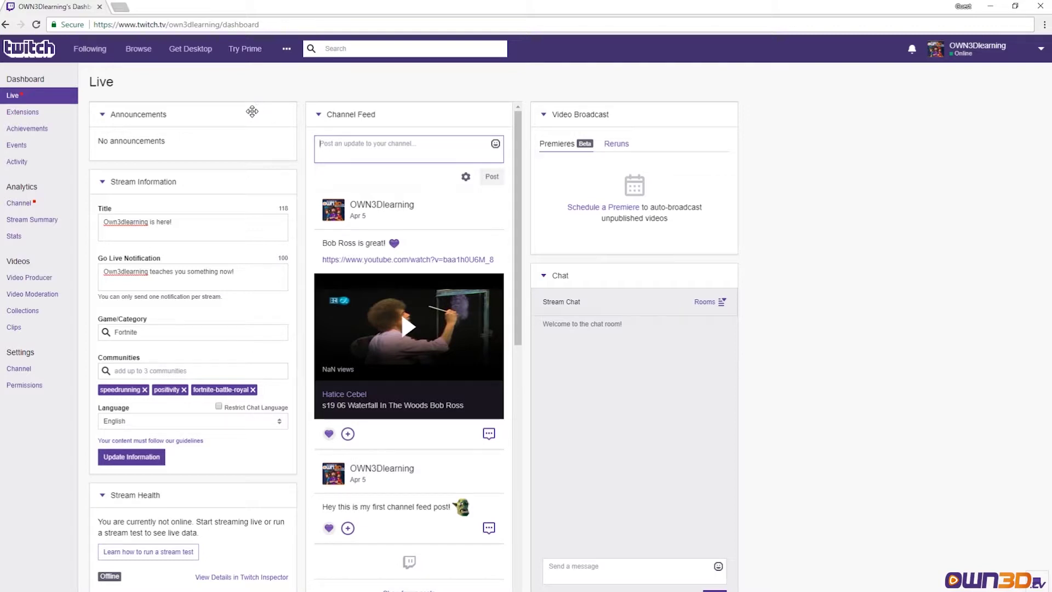
pyautogui.scroll(-2, 330, 247)
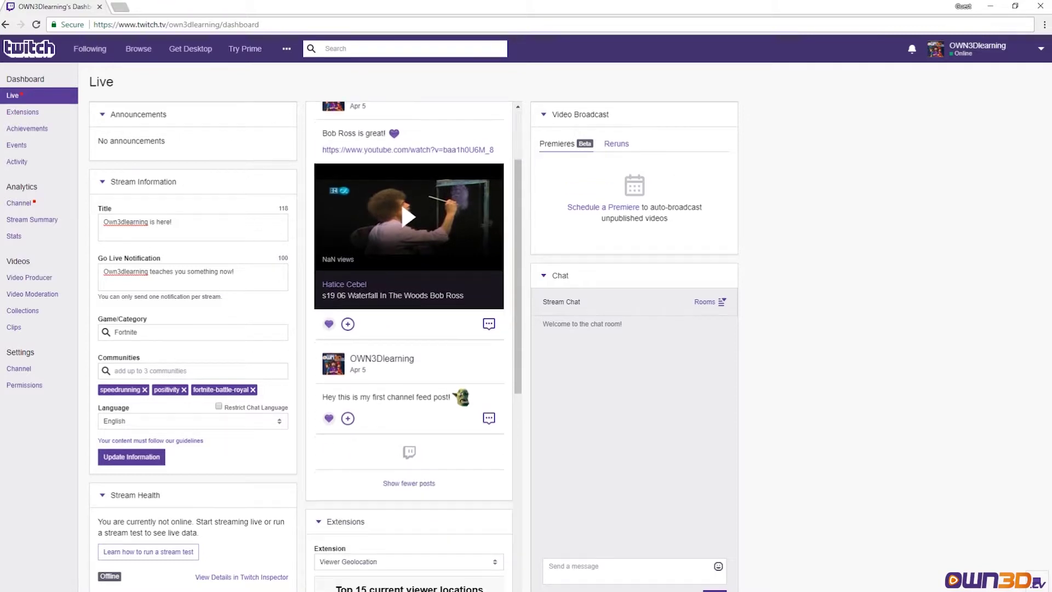
pyautogui.click(401, 484)
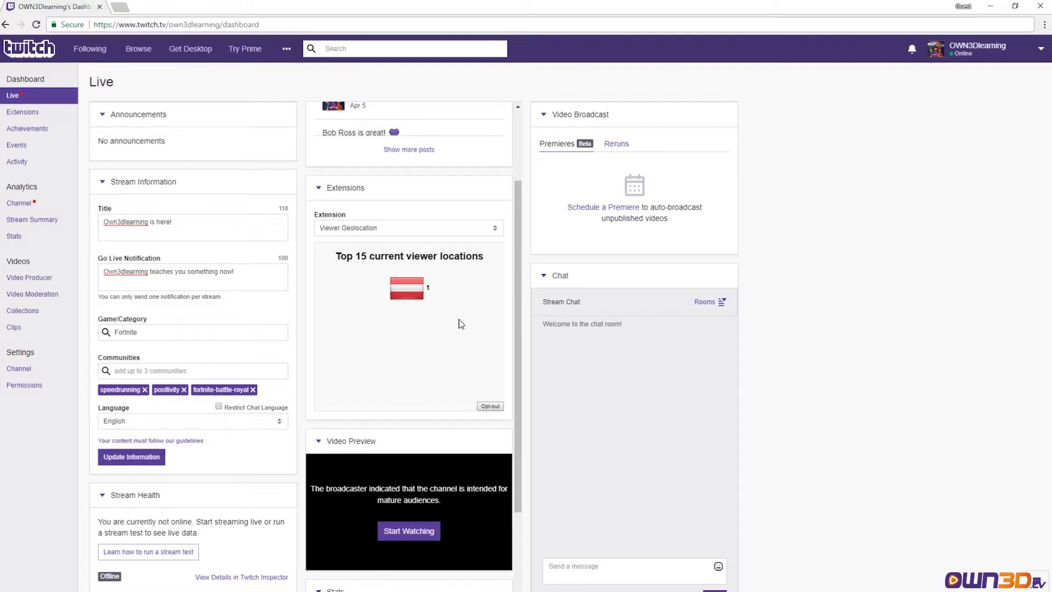
pyautogui.click(499, 234)
pyautogui.click(496, 231)
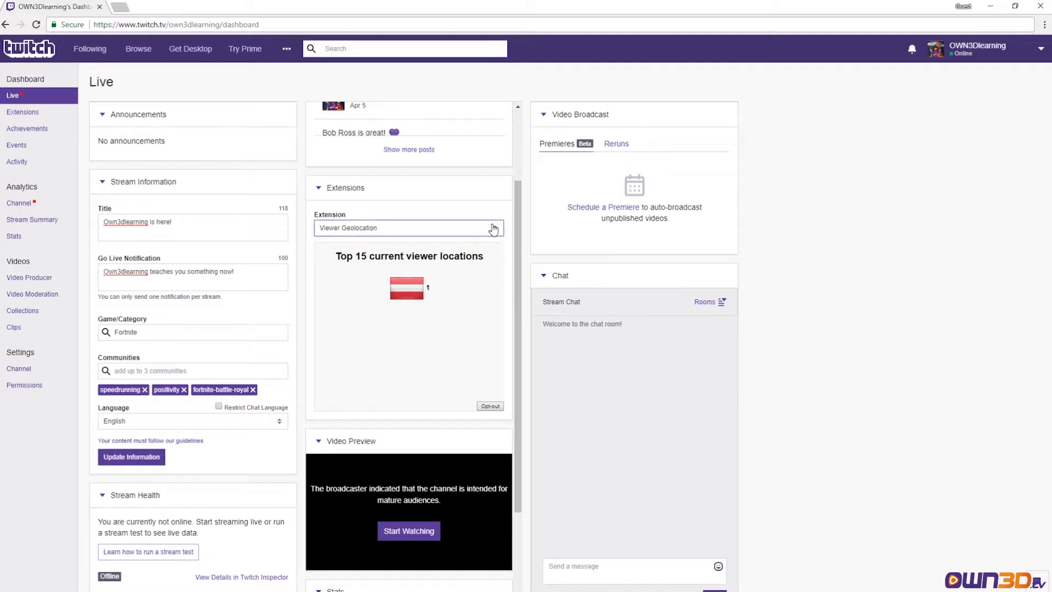
pyautogui.click(494, 229)
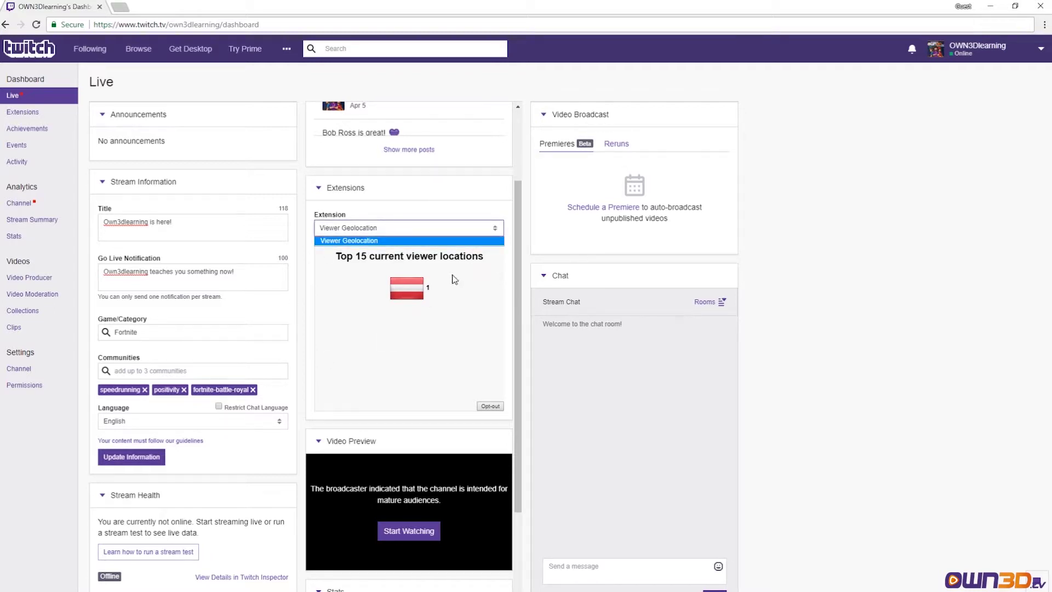
pyautogui.click(496, 234)
pyautogui.scroll(-3, 461, 290)
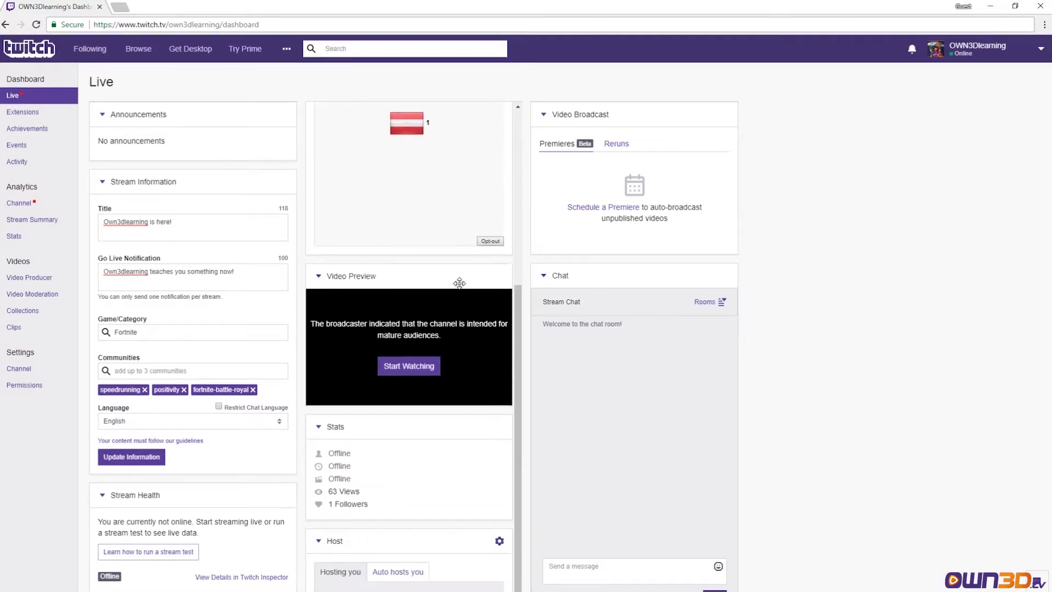
# - Dismiss the mature-audience notice, then pause and resume the offline video preview
pyautogui.click(416, 369)
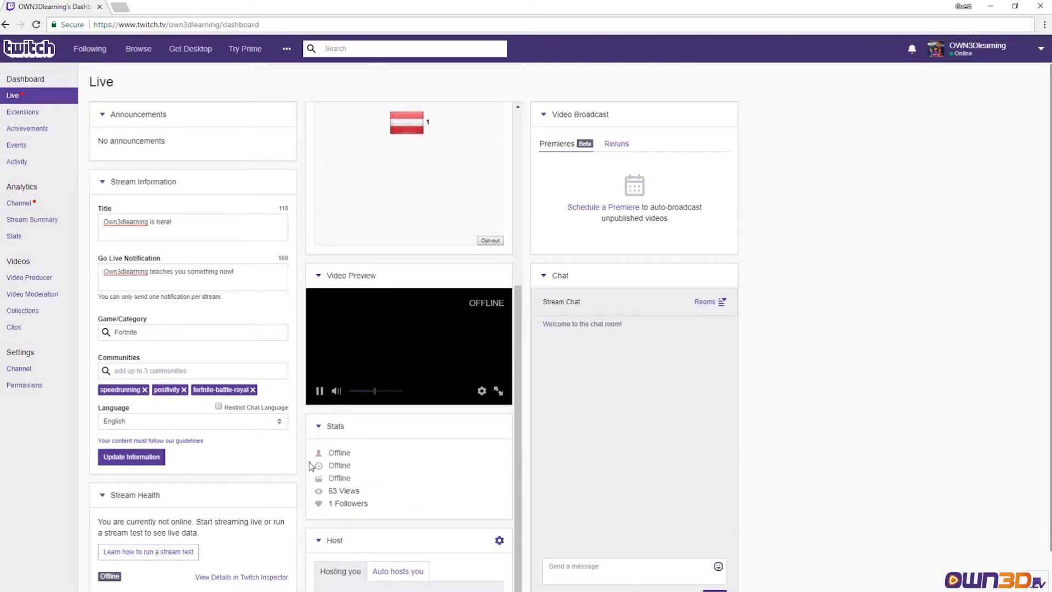
pyautogui.moveTo(401, 316)
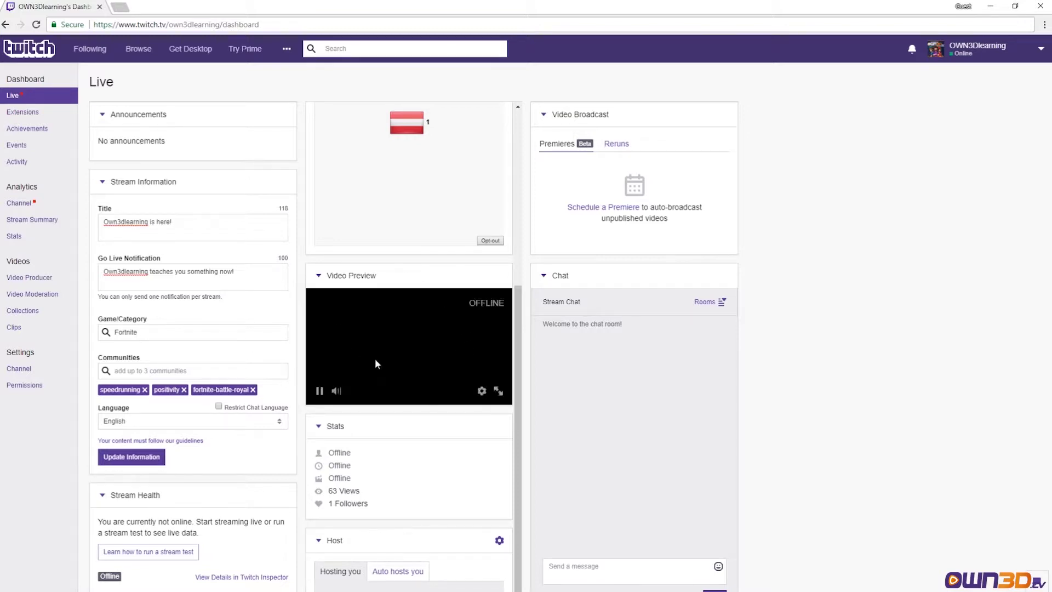
pyautogui.click(319, 391)
pyautogui.click(320, 388)
pyautogui.scroll(-1, 394, 482)
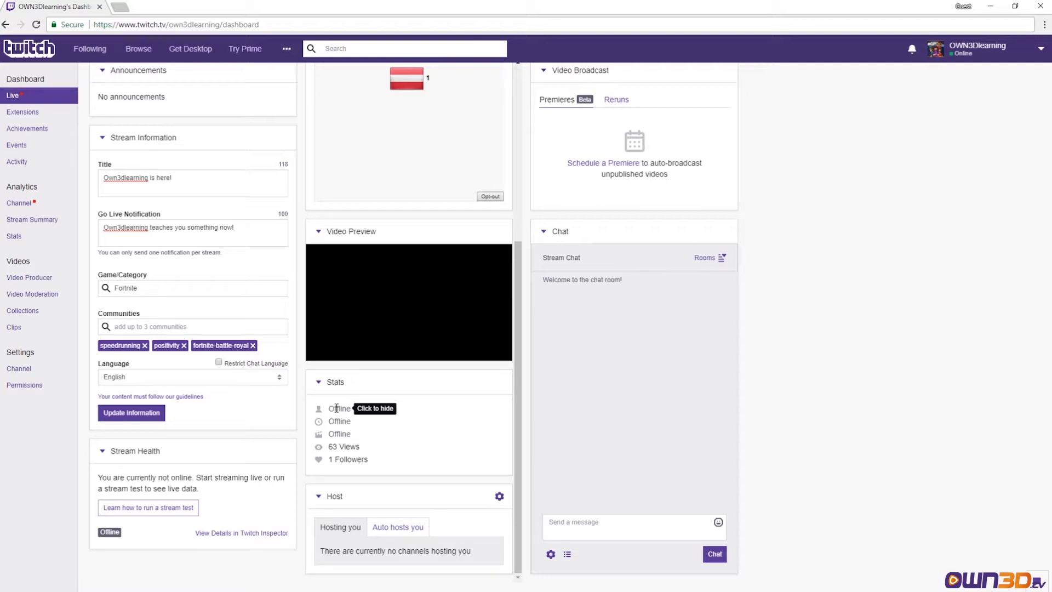
pyautogui.moveTo(315, 422)
pyautogui.click(340, 408)
pyautogui.click(337, 420)
pyautogui.click(338, 433)
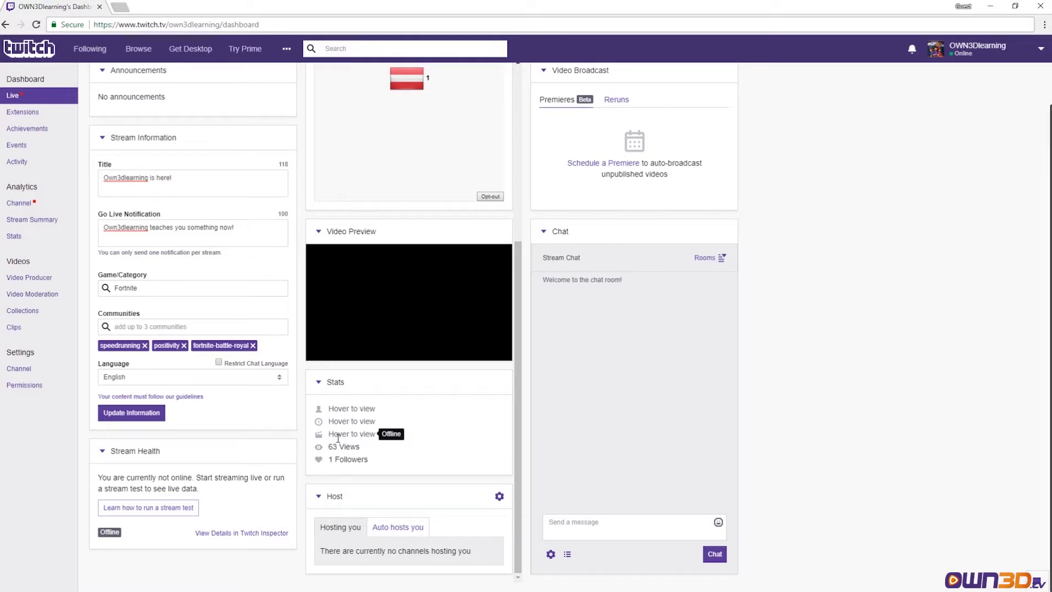
pyautogui.click(339, 445)
pyautogui.click(343, 459)
pyautogui.click(349, 459)
pyautogui.click(348, 446)
pyautogui.click(349, 433)
pyautogui.click(351, 422)
pyautogui.click(350, 408)
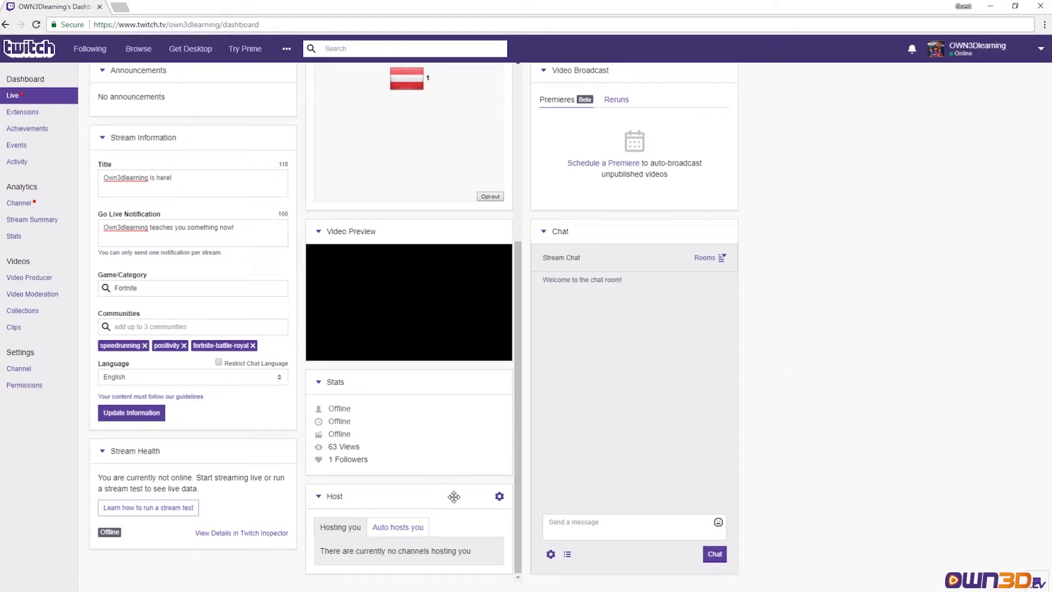
pyautogui.click(496, 501)
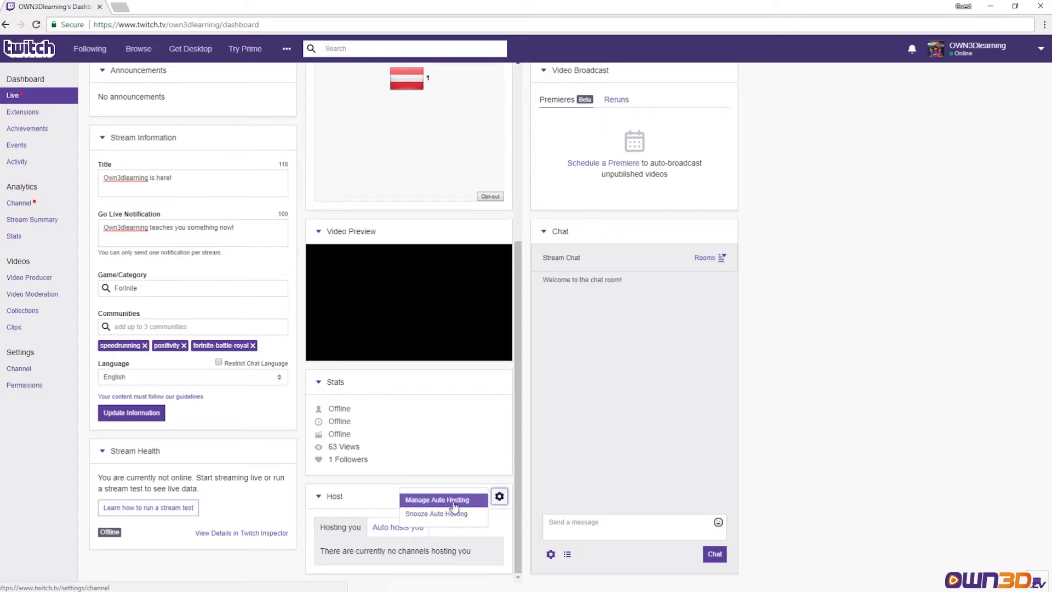
pyautogui.click(497, 498)
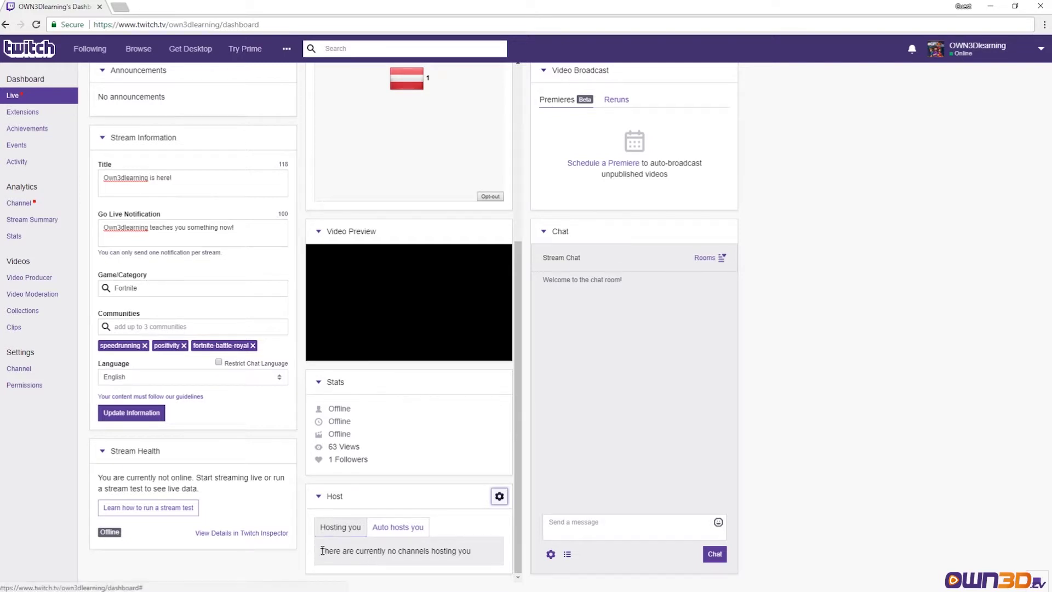
pyautogui.moveTo(324, 551); pyautogui.dragTo(474, 555)
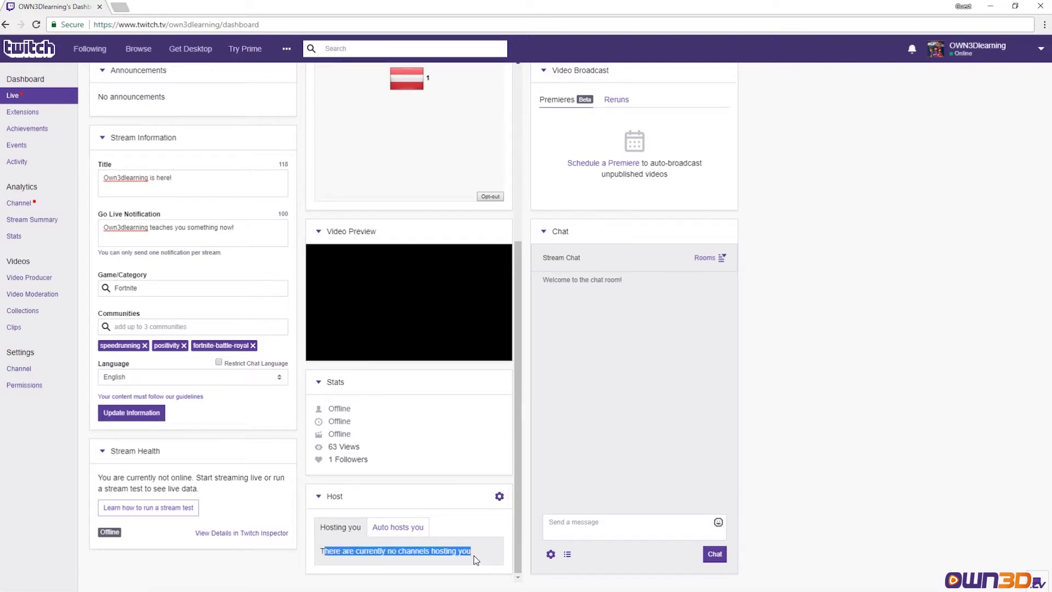
pyautogui.click(397, 533)
pyautogui.moveTo(336, 551); pyautogui.dragTo(452, 555)
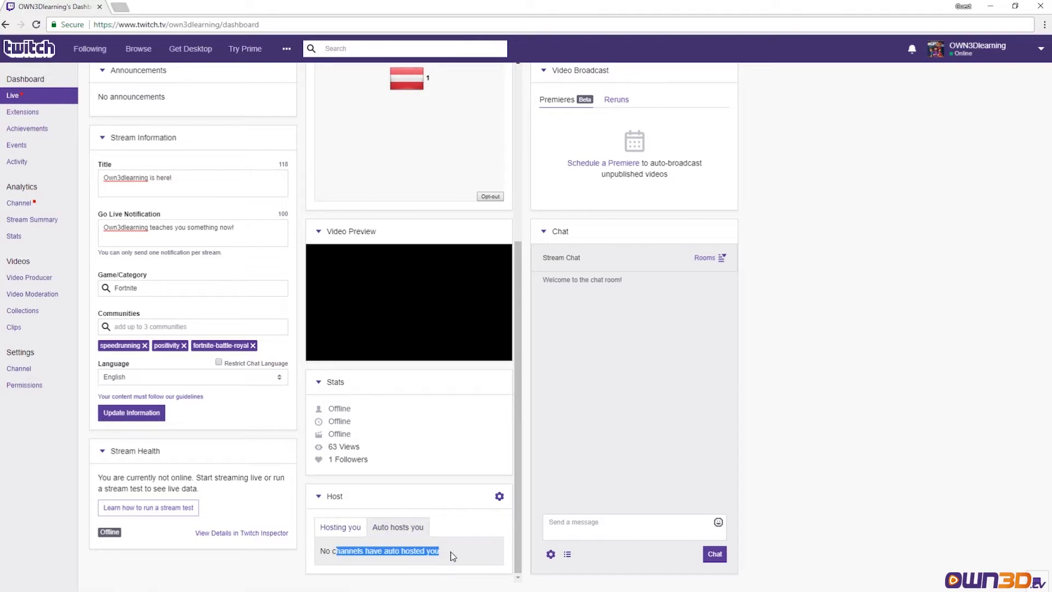
pyautogui.click(340, 527)
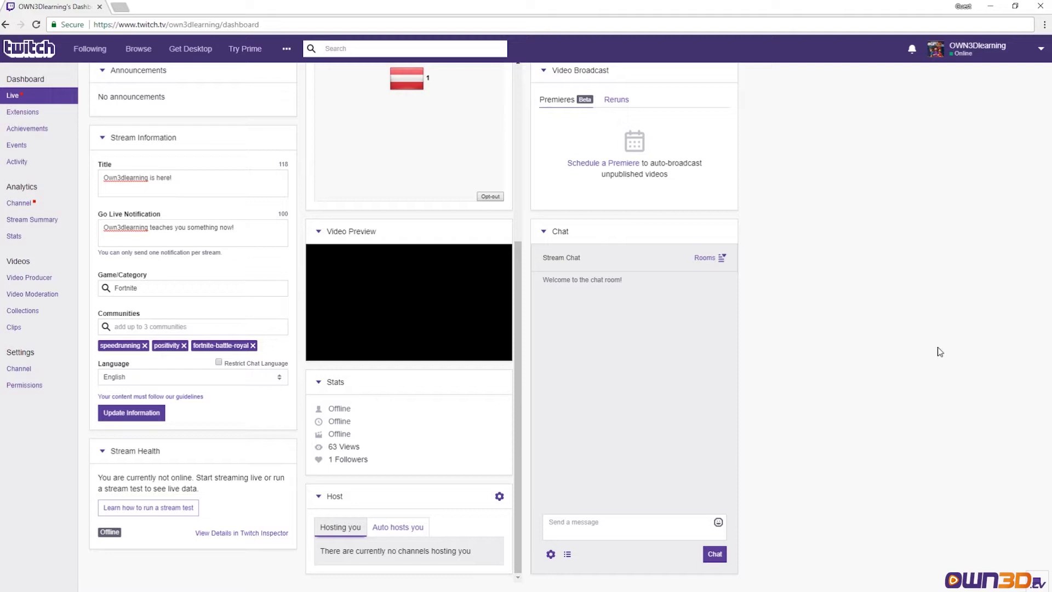
# - Switch the Video Broadcast panel to its Reruns tab
pyautogui.scroll(1, 896, 370)
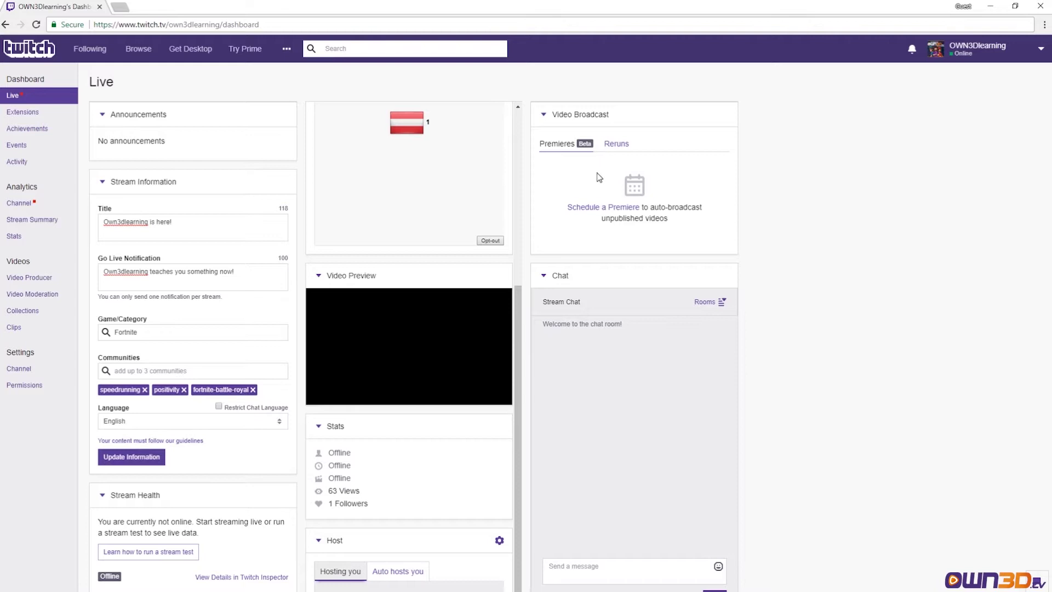
pyautogui.click(624, 149)
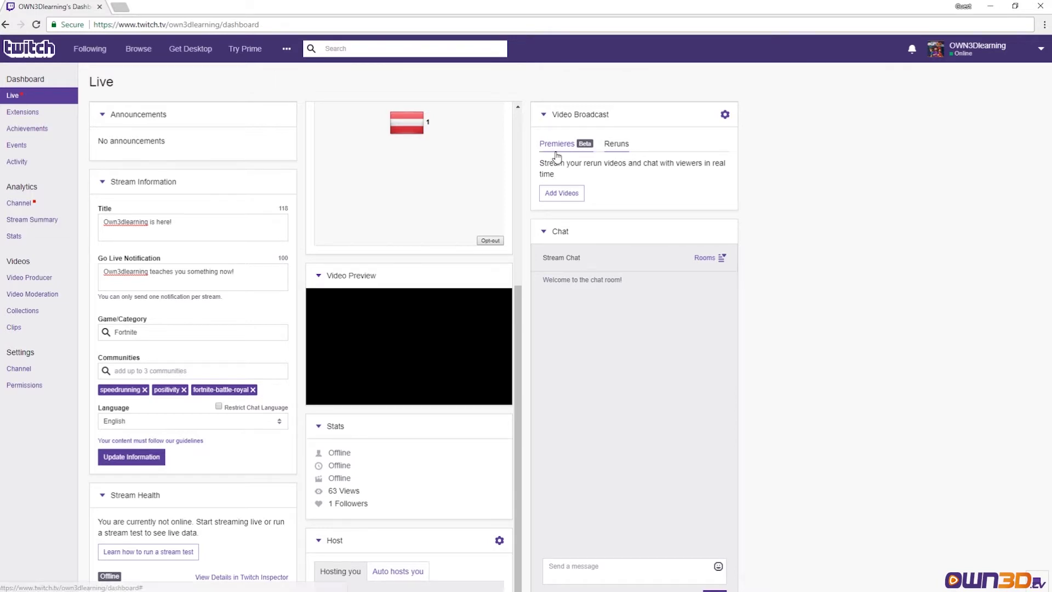
# - Collapse the chat panel and expand it again
pyautogui.scroll(-1, 888, 304)
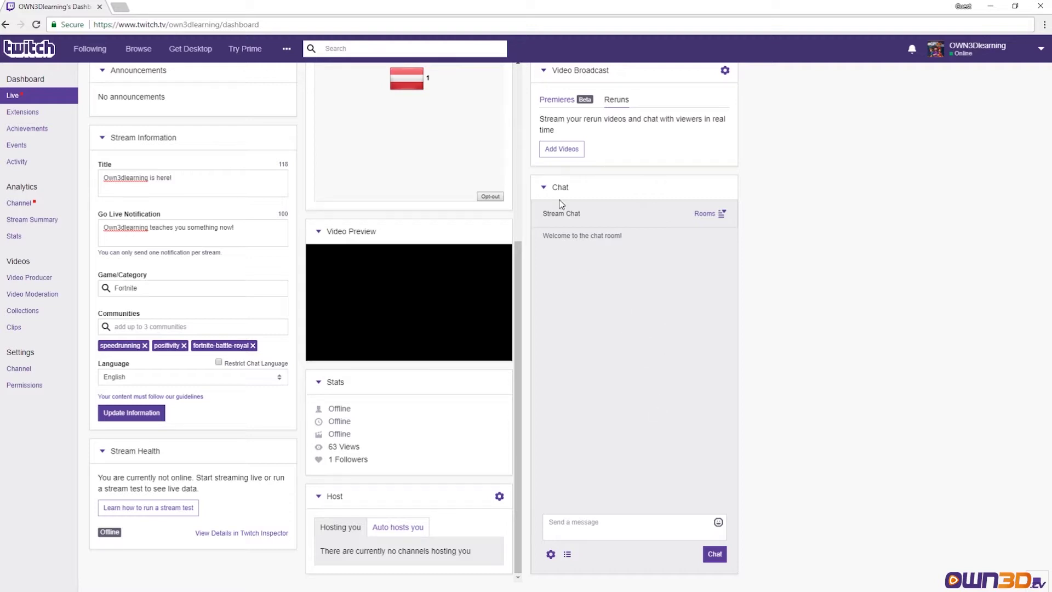
pyautogui.click(542, 187)
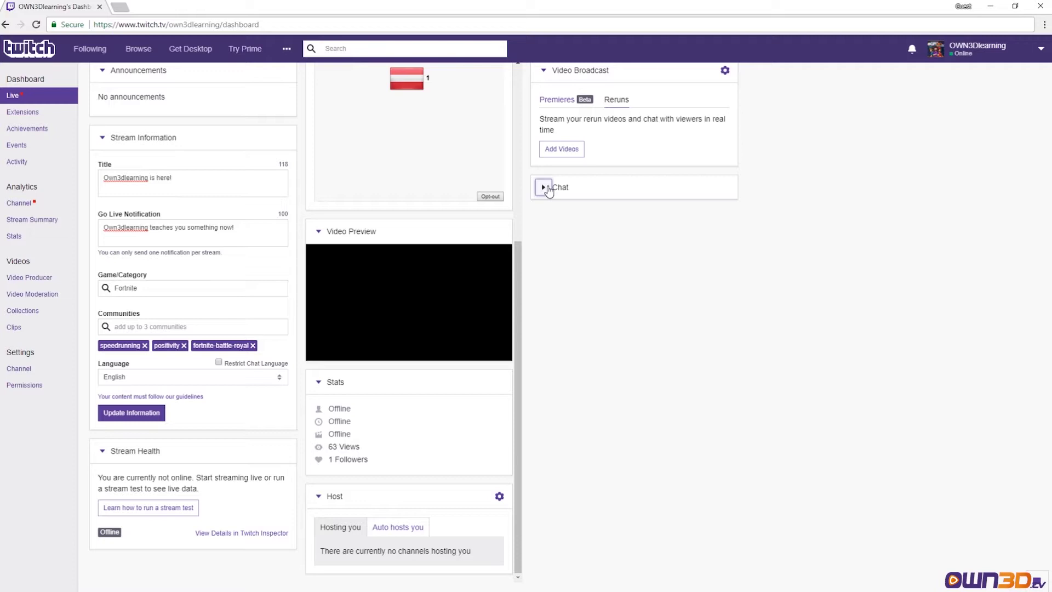
pyautogui.click(544, 187)
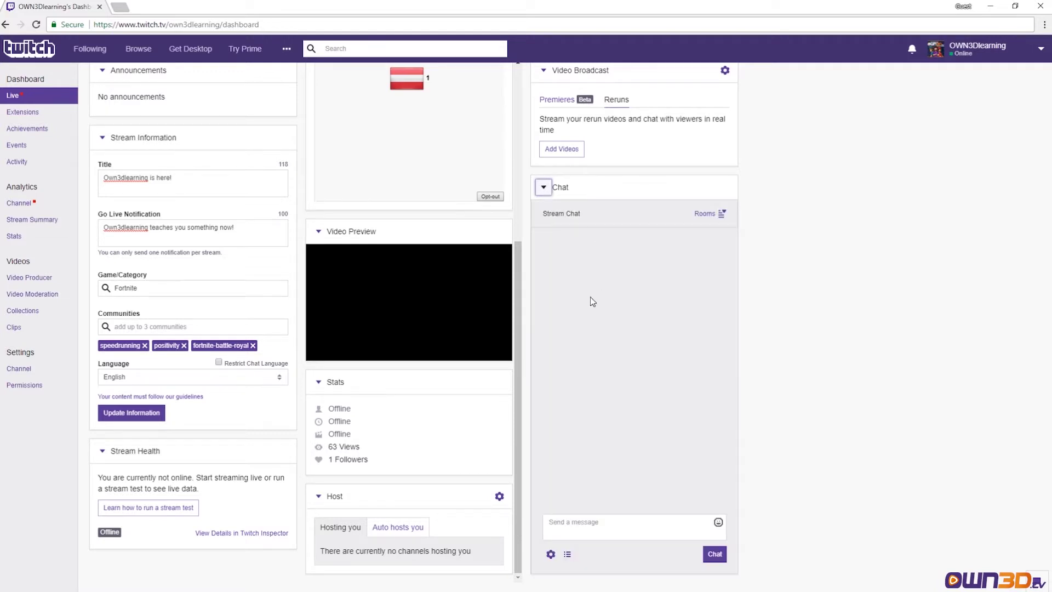
# - Dismiss the chat rules notice and send 'Hi everyone!' in the chat
pyautogui.click(581, 520)
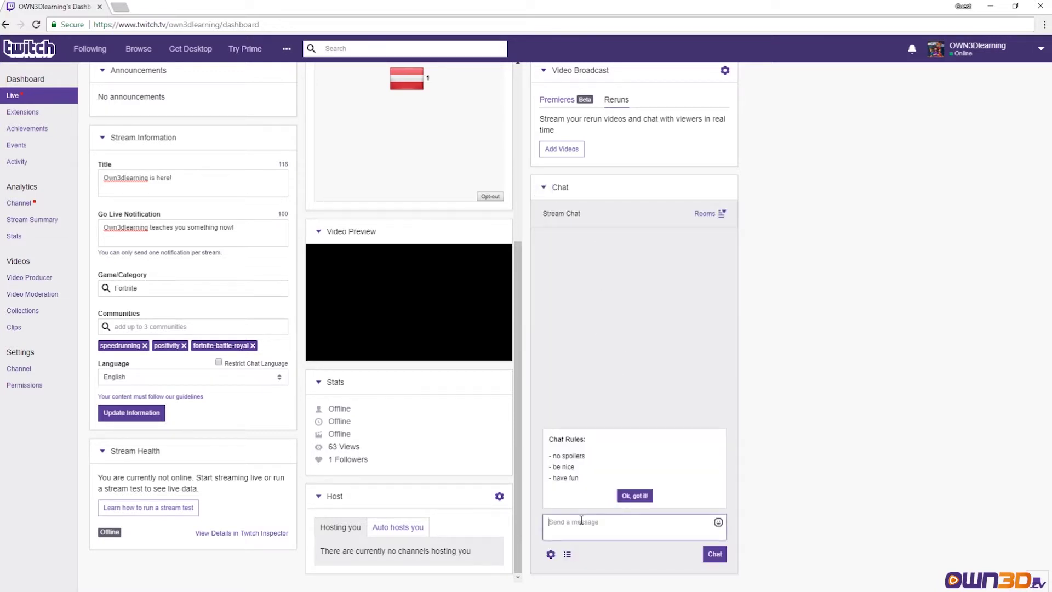
pyautogui.click(625, 495)
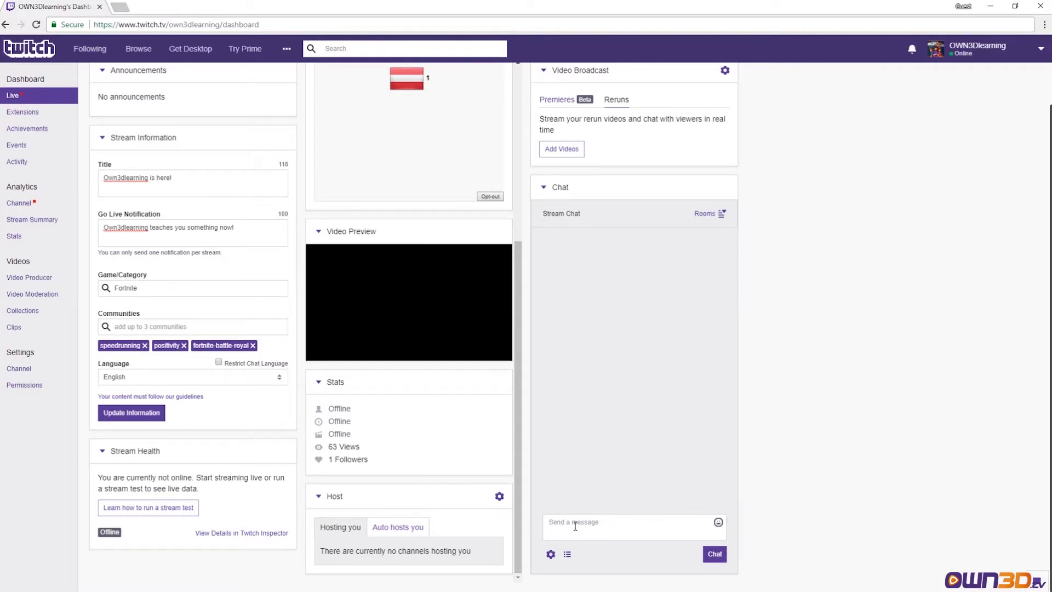
pyautogui.click(575, 525)
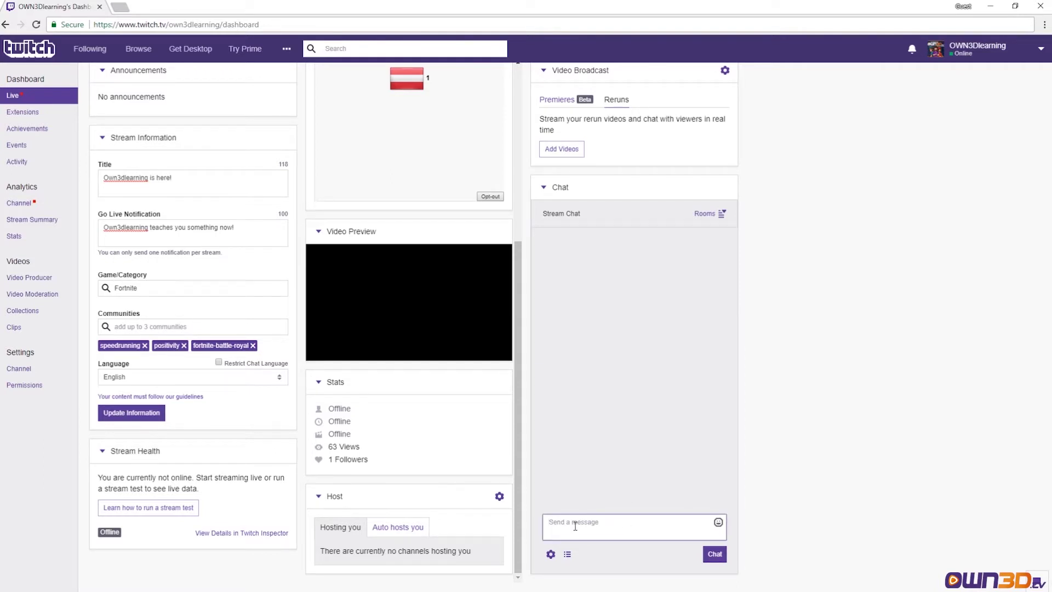
pyautogui.write('Hi everyone!')
pyautogui.hotkey('ctrl', 'a')
pyautogui.press('BackSpace')
pyautogui.write('Hi e')
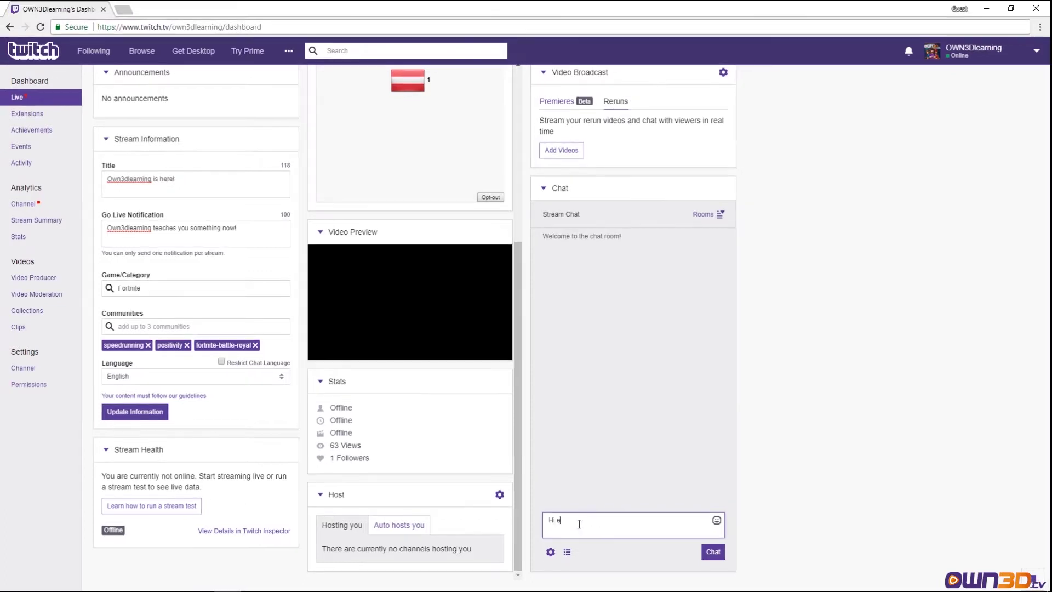
pyautogui.write('veryone!')
pyautogui.press('Return')
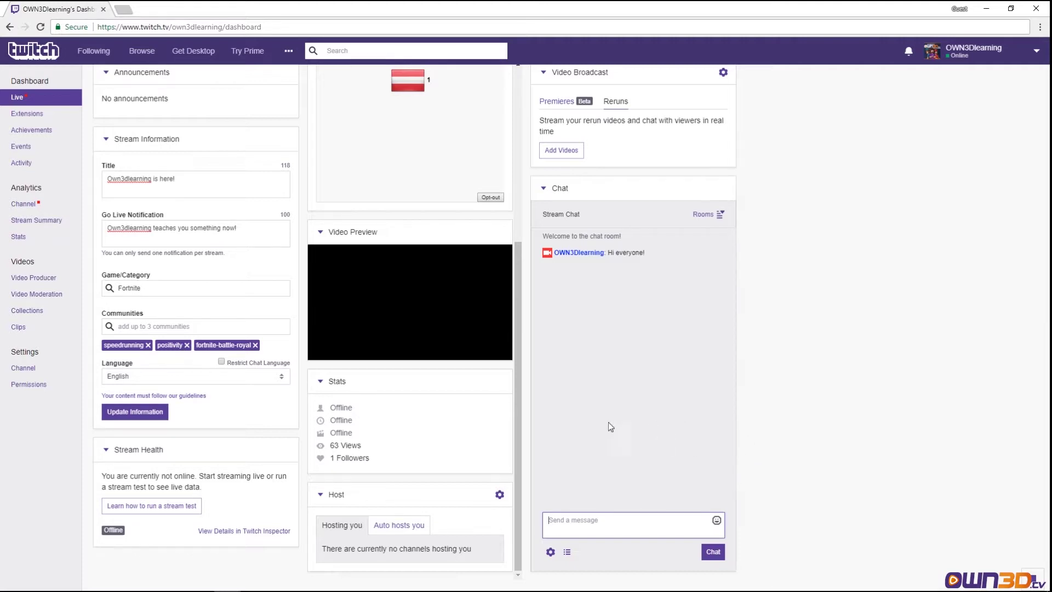
# - Switch the chat to the mod-chat room, then to the sub-chat room
pyautogui.click(720, 214)
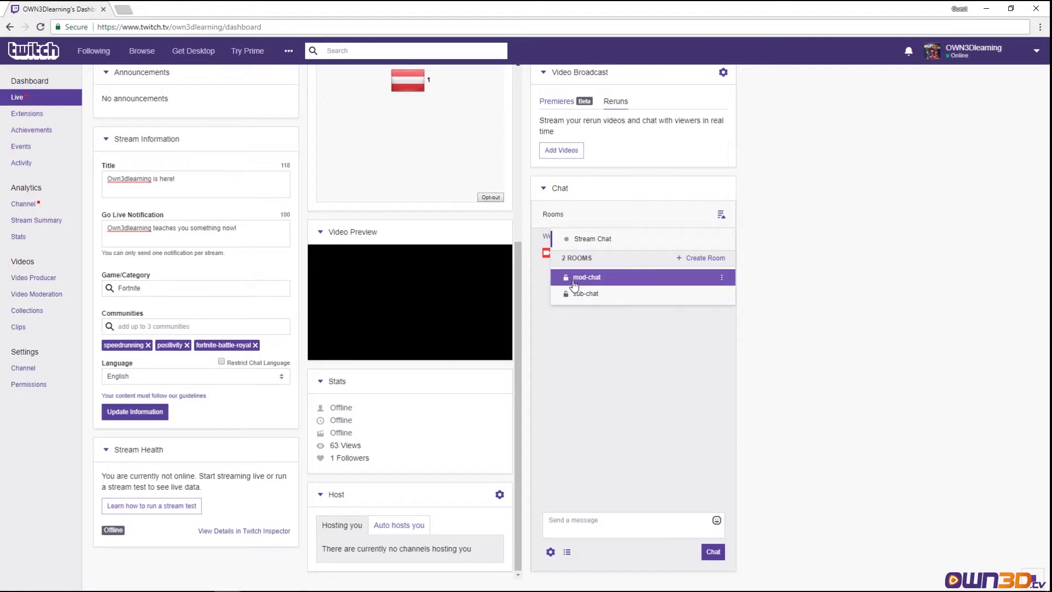
pyautogui.click(556, 283)
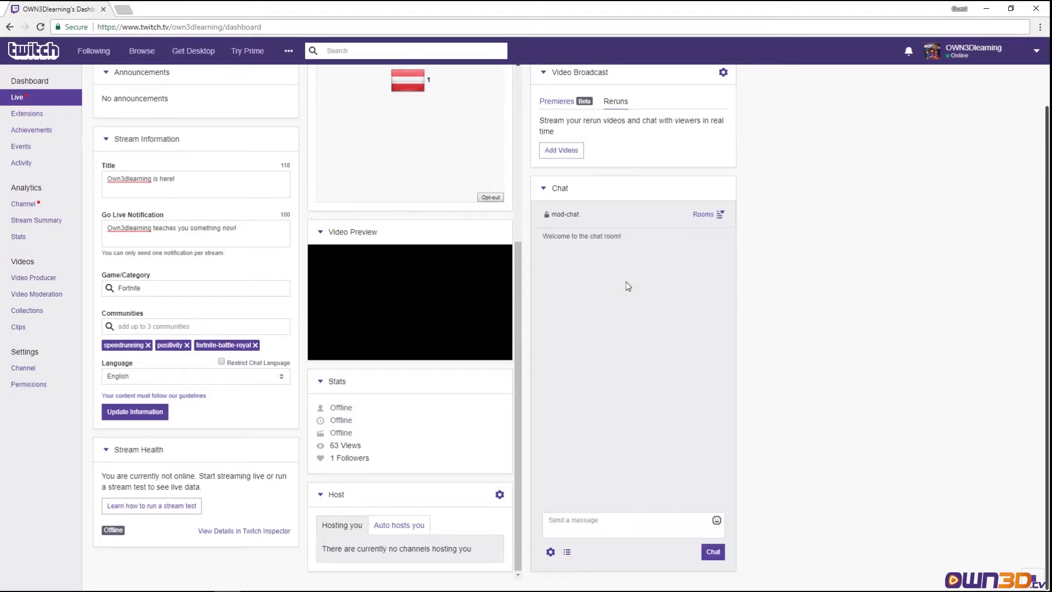
pyautogui.click(721, 215)
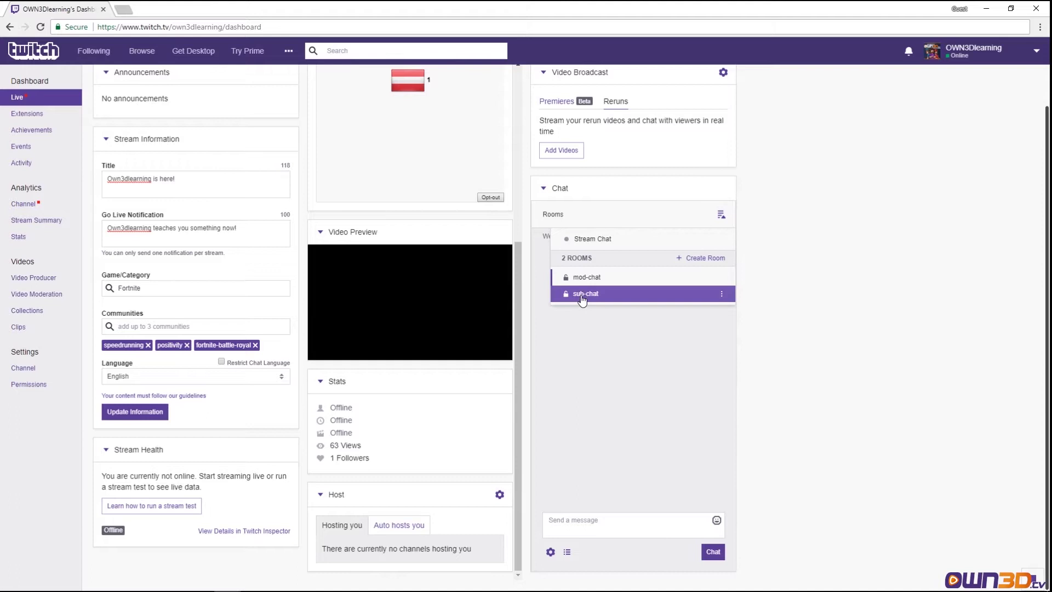
pyautogui.click(624, 293)
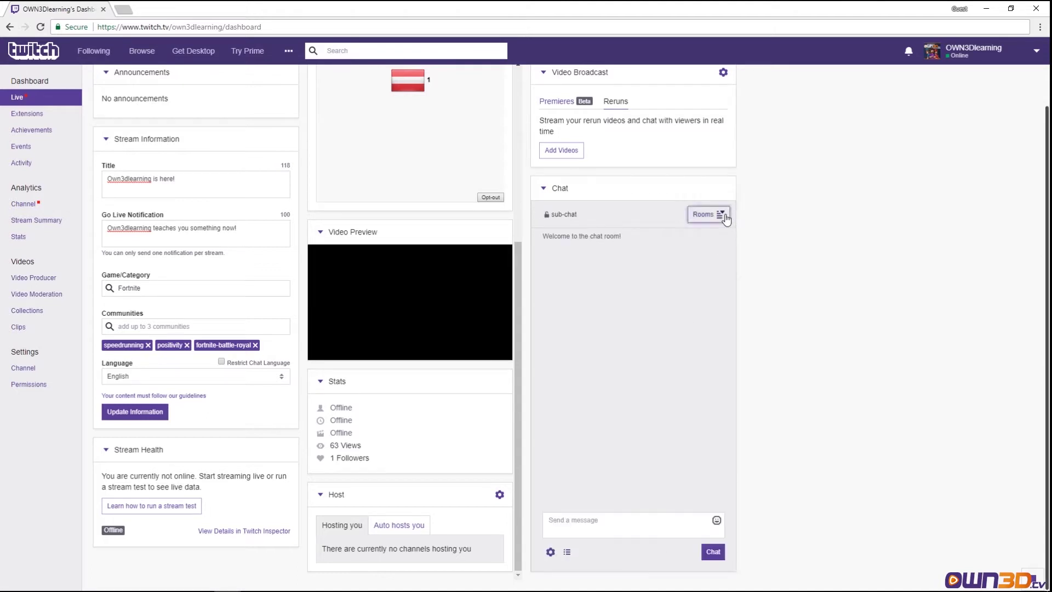
# - Draft a new 'test-chat' room, toggle its chat permission from Everyone and back, then cancel
pyautogui.click(720, 215)
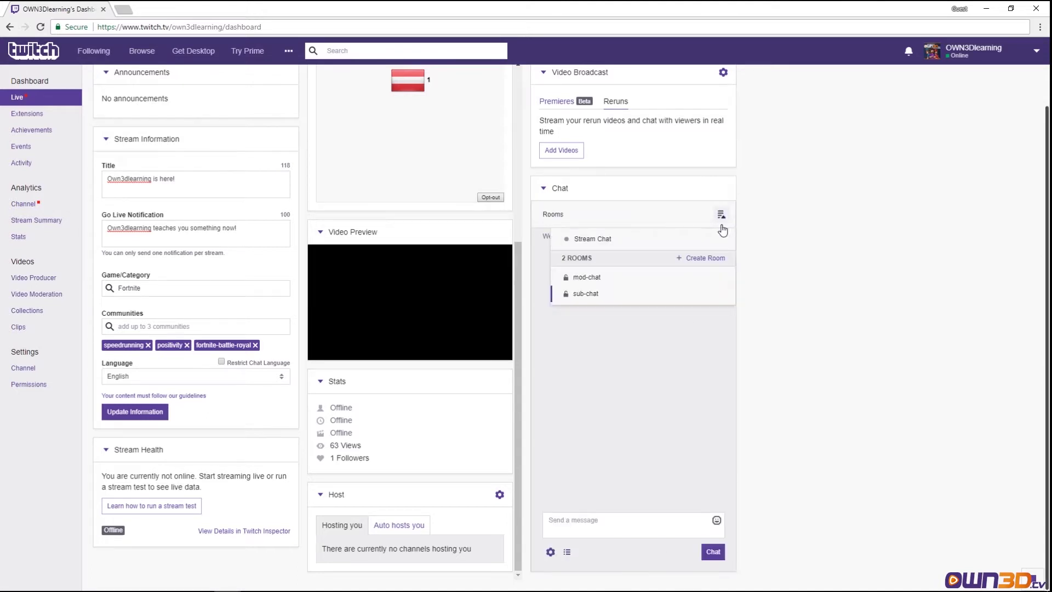
pyautogui.click(709, 260)
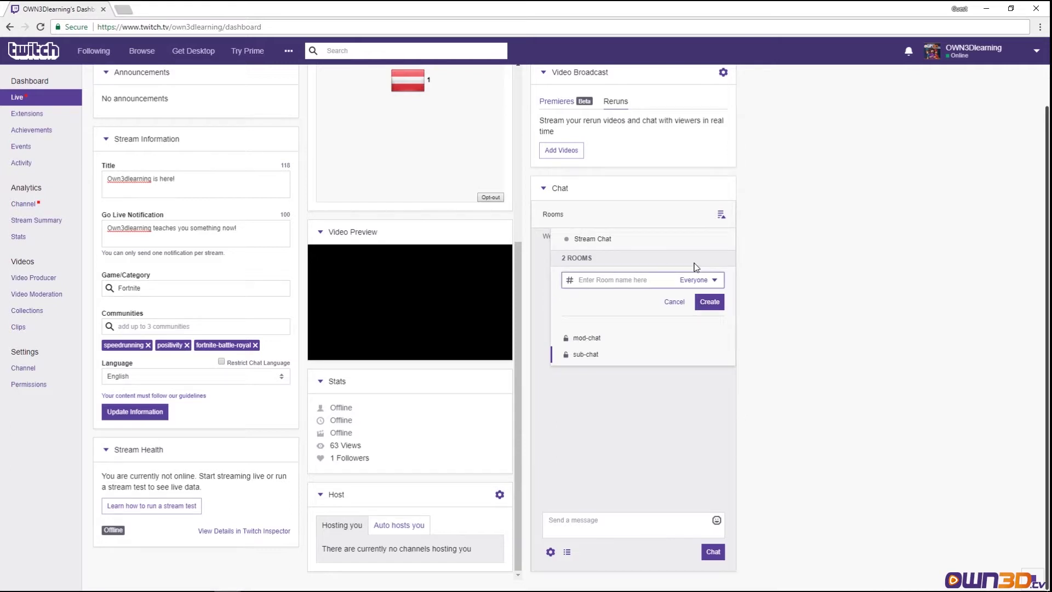
pyautogui.write('t')
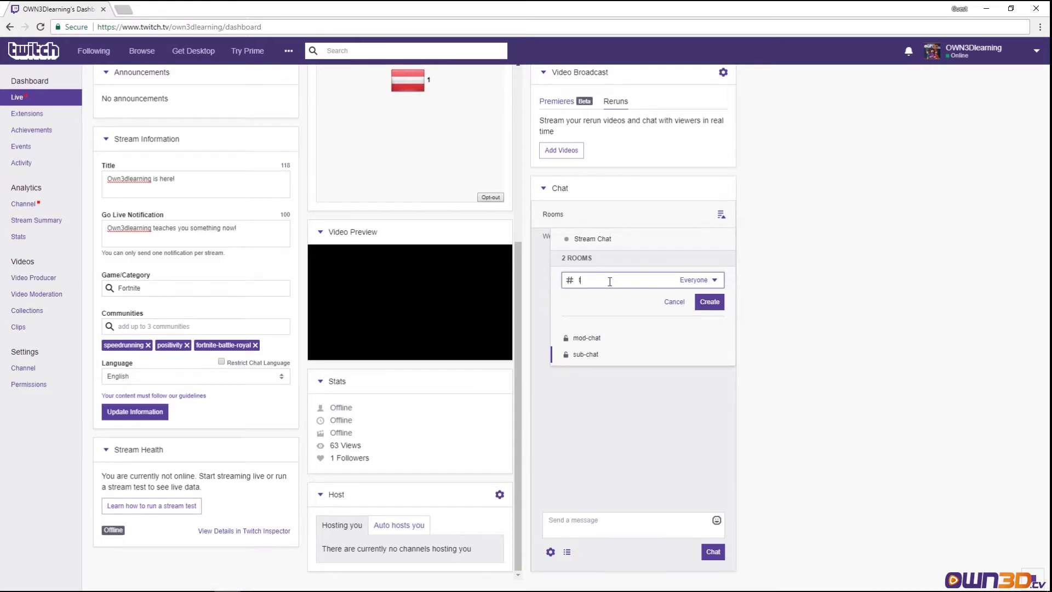
pyautogui.write('est-chat')
pyautogui.click(715, 284)
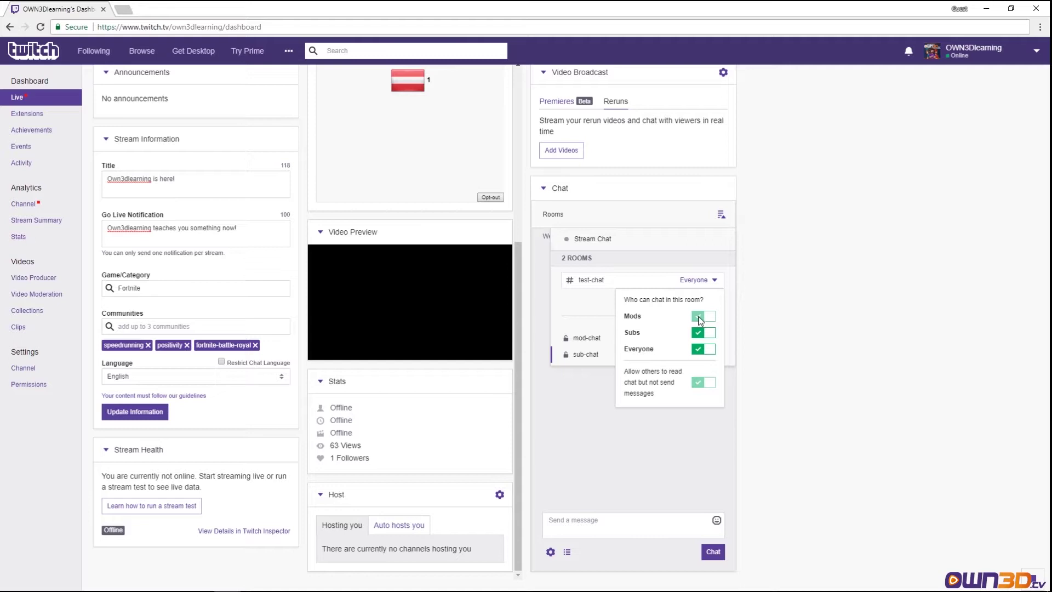
pyautogui.click(702, 350)
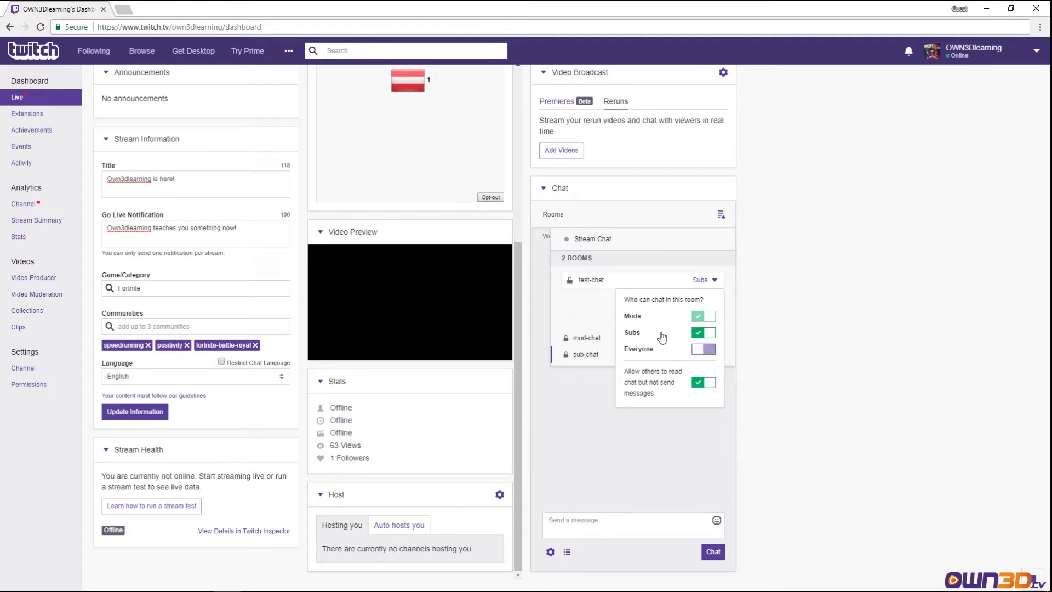
pyautogui.click(704, 351)
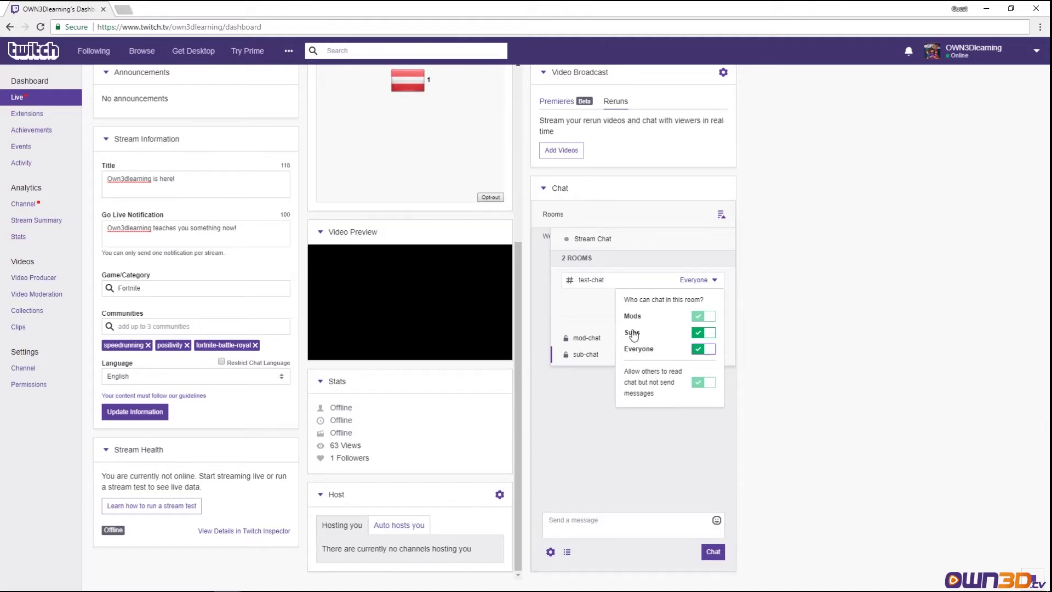
pyautogui.click(715, 281)
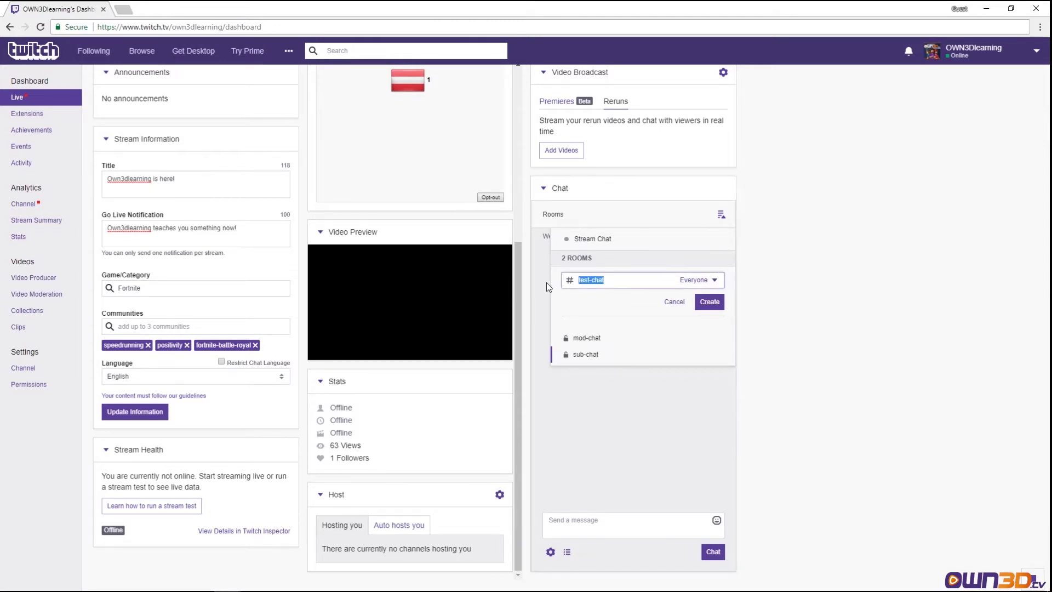
pyautogui.click(674, 302)
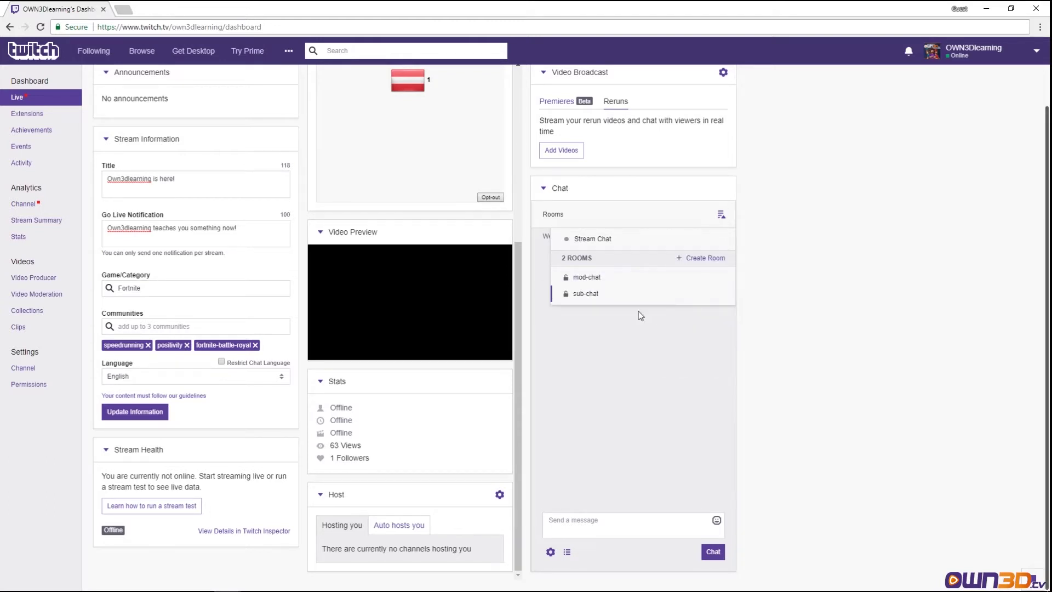
# - Return to Stream Chat and send the TwitchUnity emote as a message
pyautogui.click(603, 240)
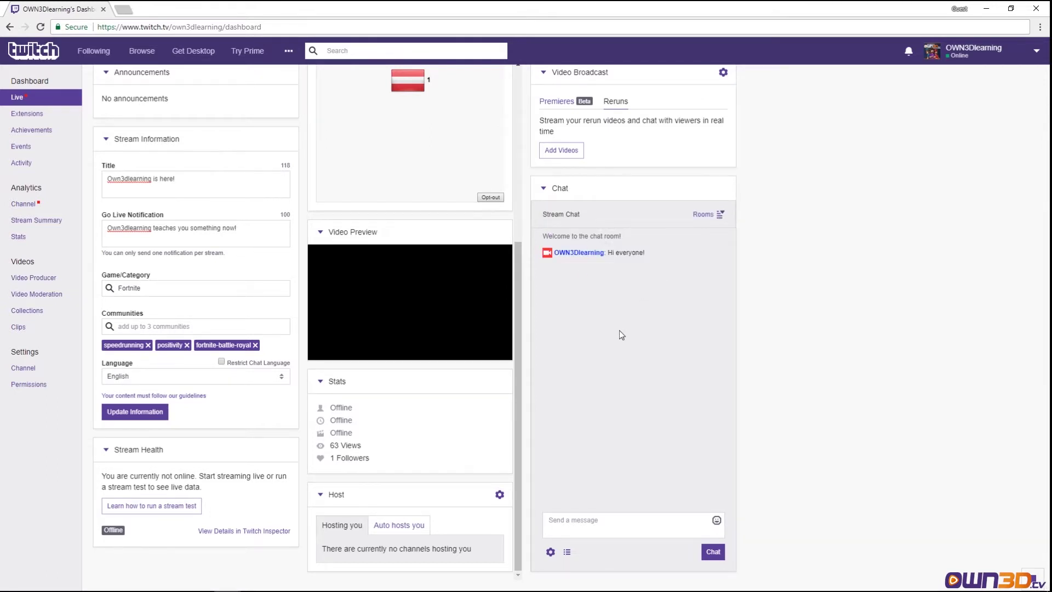
pyautogui.click(716, 520)
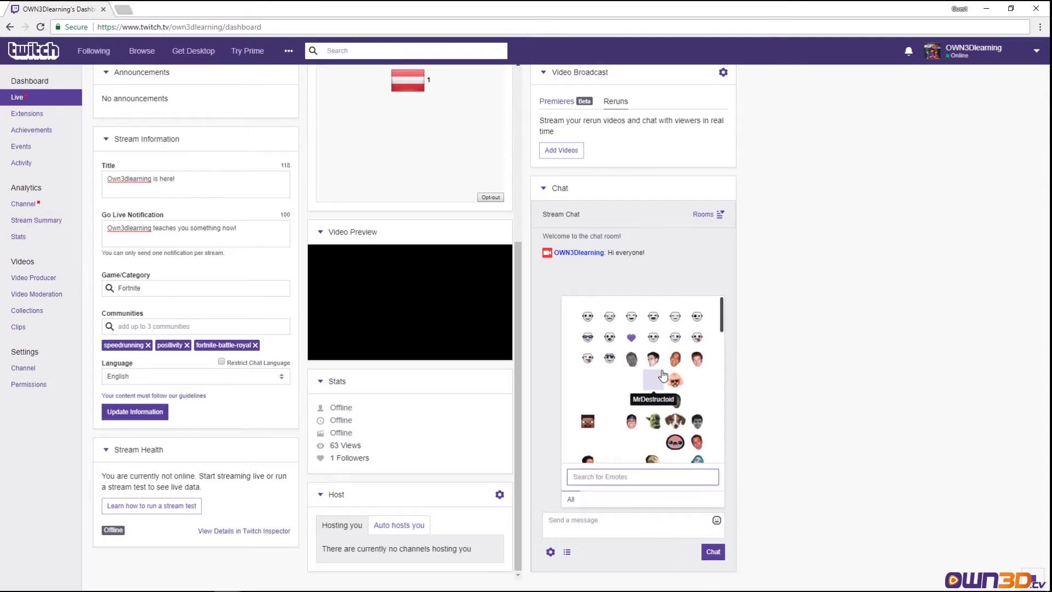
pyautogui.scroll(-5, 663, 375)
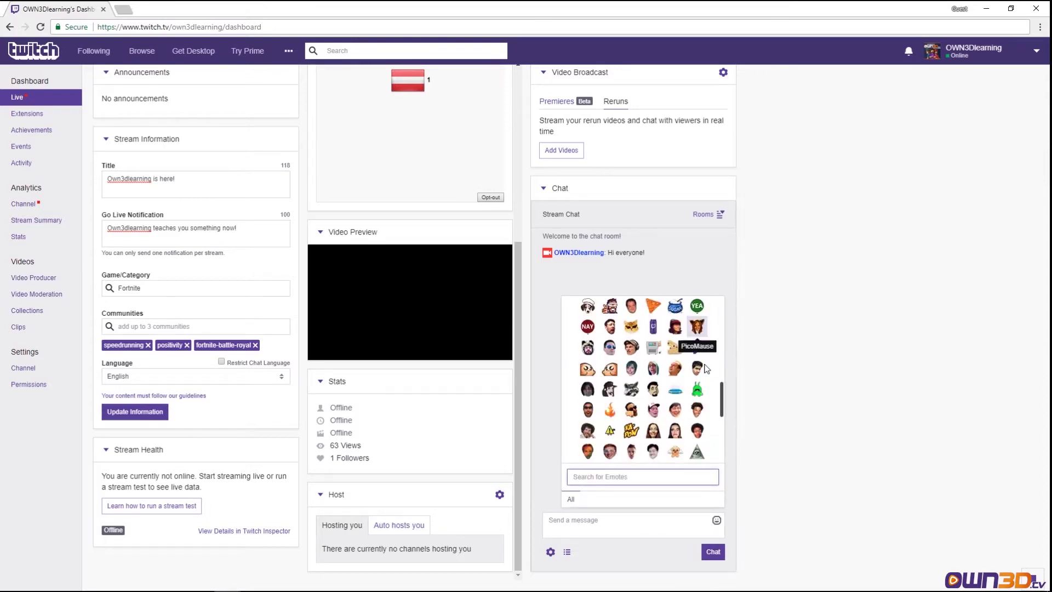
pyautogui.scroll(-3, 685, 378)
pyautogui.click(653, 373)
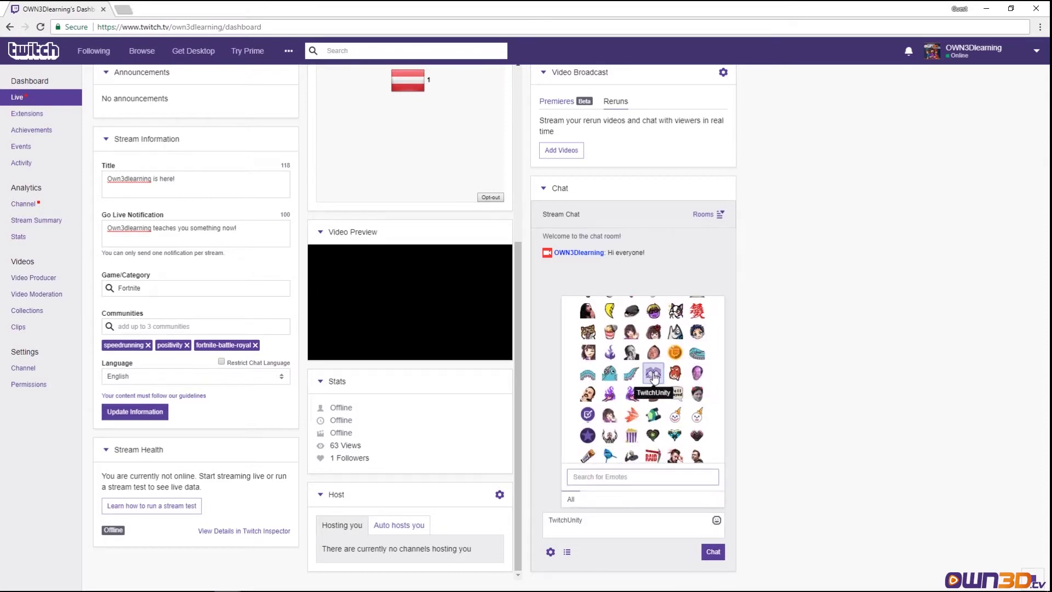
pyautogui.click(592, 520)
pyautogui.press('Return')
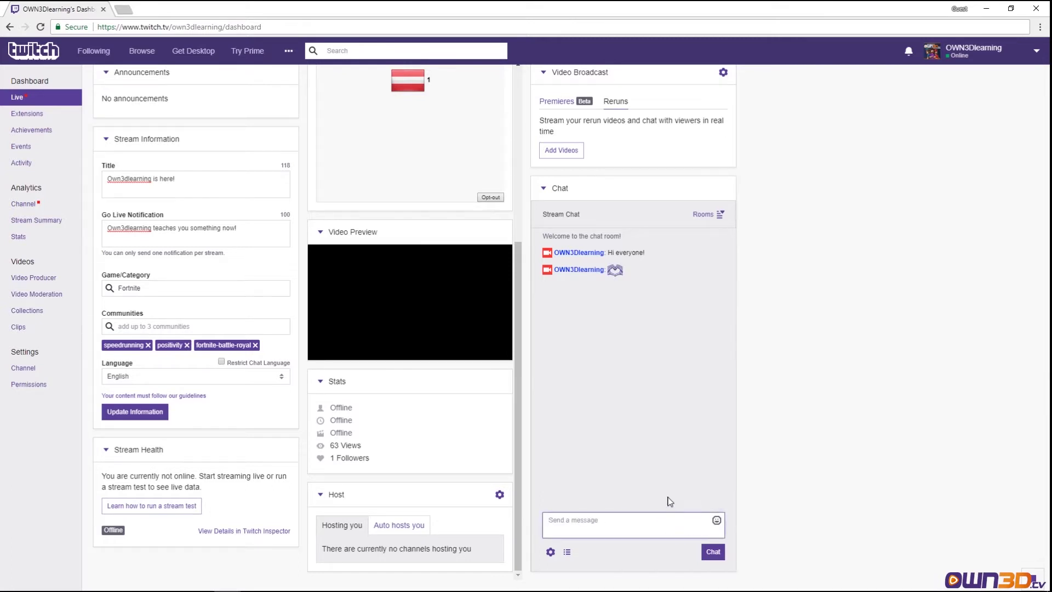
# - Open the viewer list, filter it for 'bigstreamer', clear the filter, and close it
pyautogui.click(568, 553)
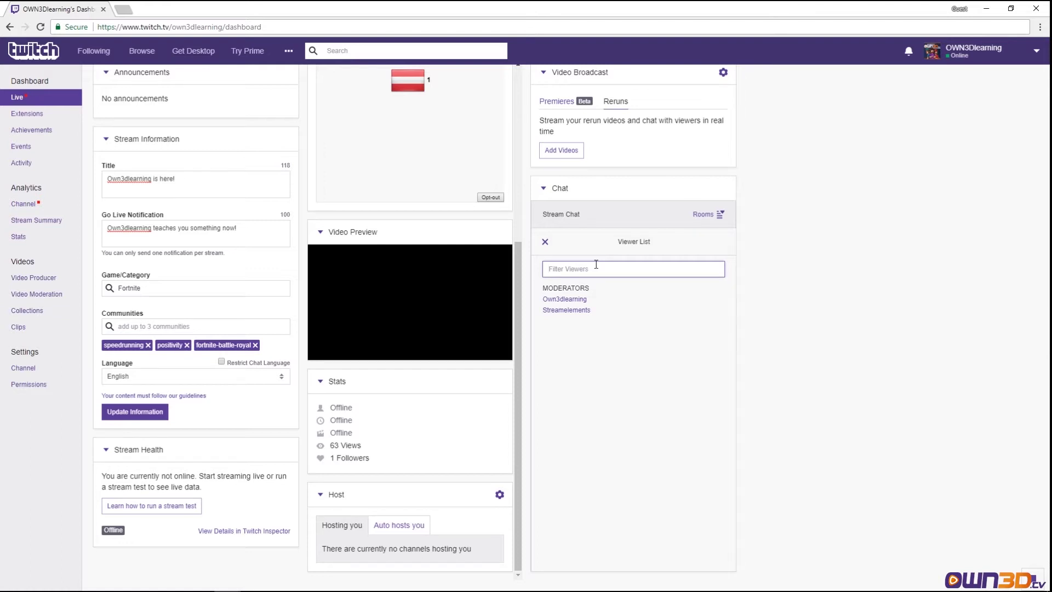
pyautogui.write('AB')
pyautogui.press('BackSpace')
pyautogui.write('bigstreamer')
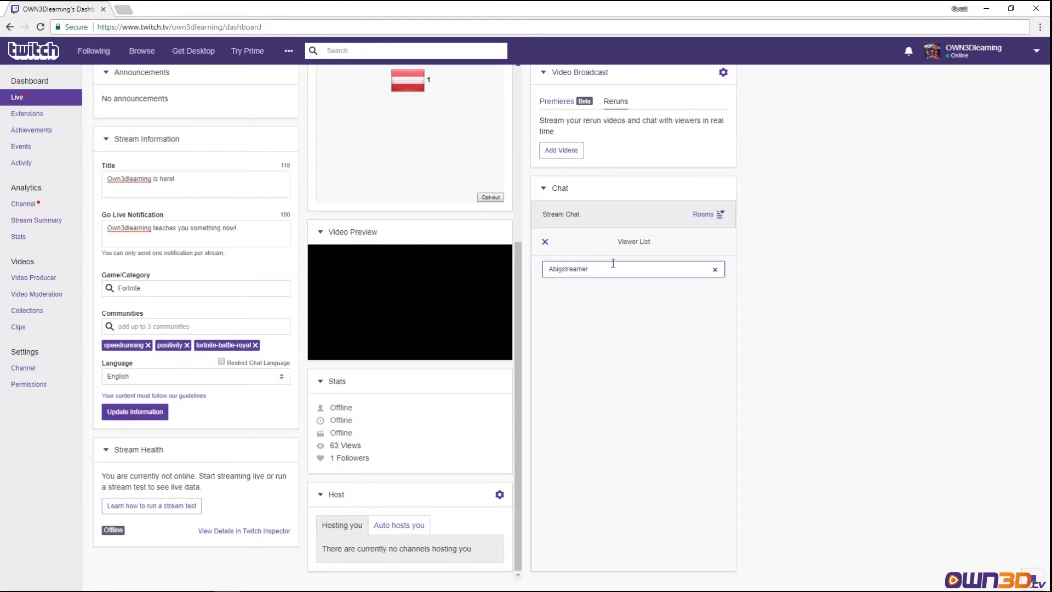
pyautogui.hotkey('ctrl', 'a')
pyautogui.press('BackSpace')
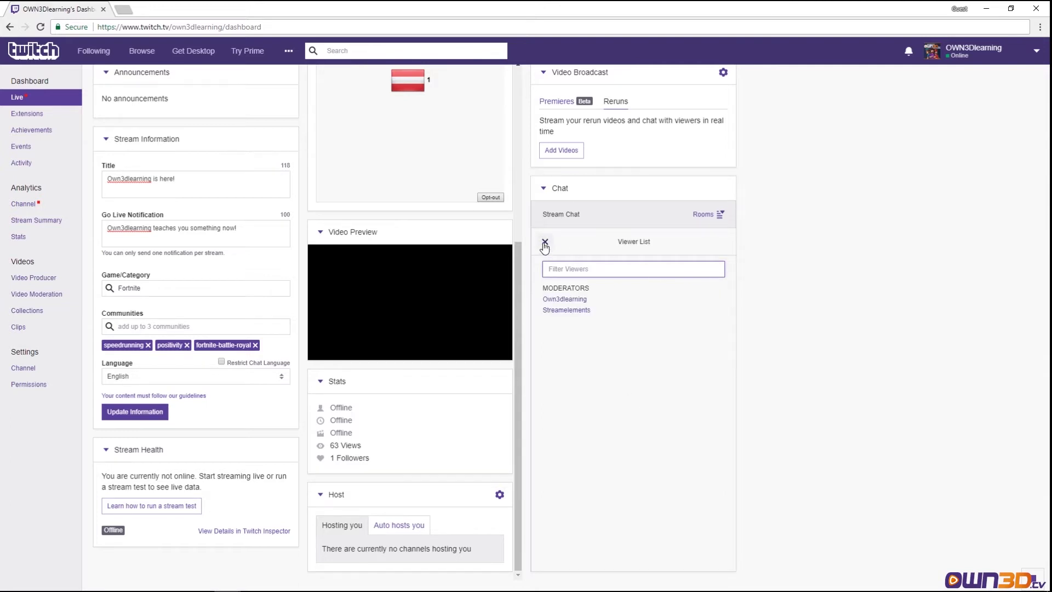
pyautogui.click(544, 243)
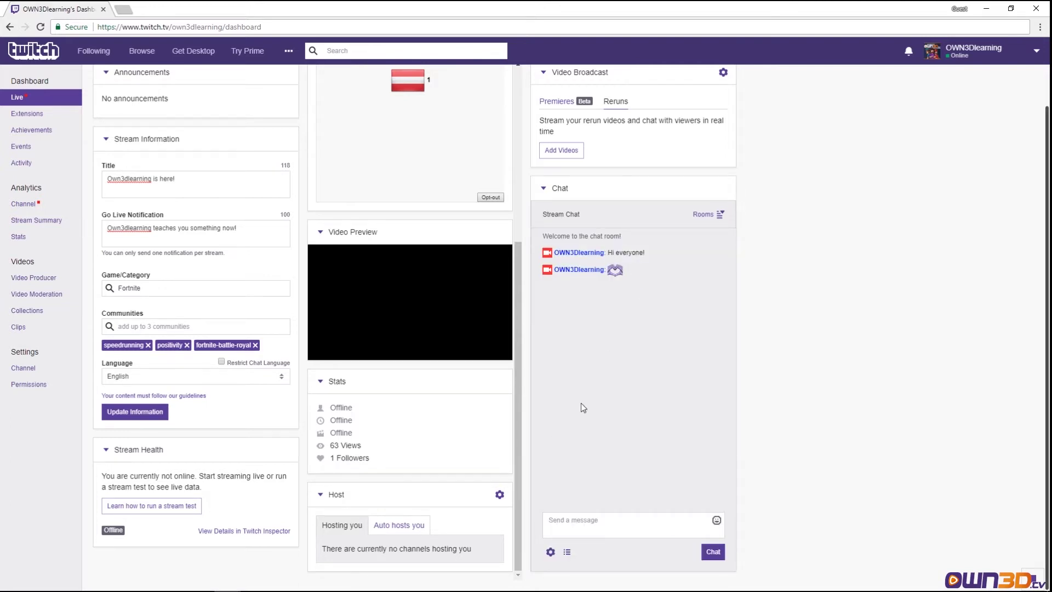
# - Try green, light green and red name colours, settle on orange-red, then open the more-colours offer
pyautogui.click(550, 552)
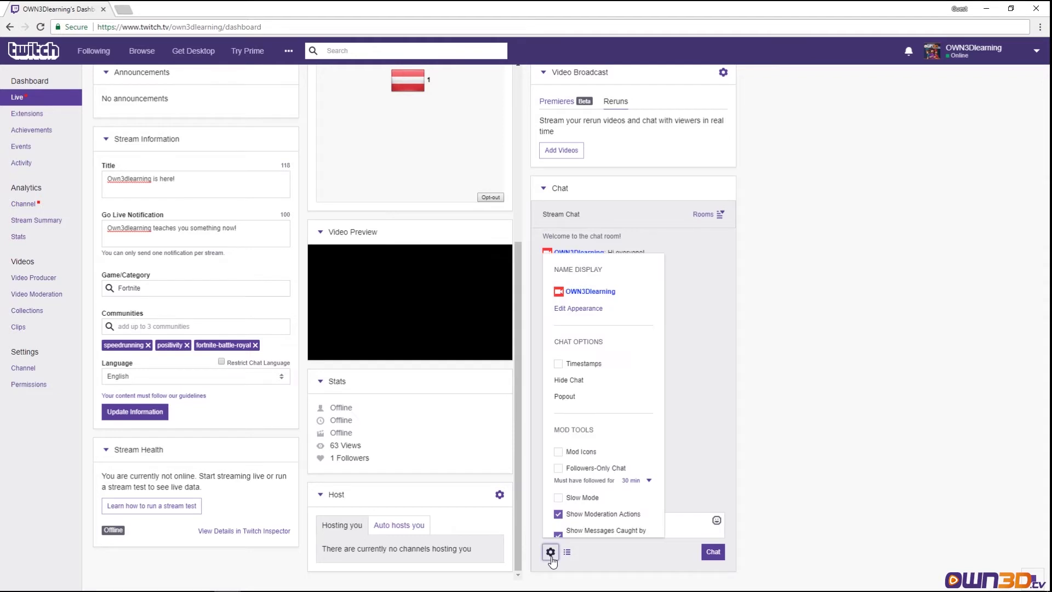
pyautogui.click(579, 309)
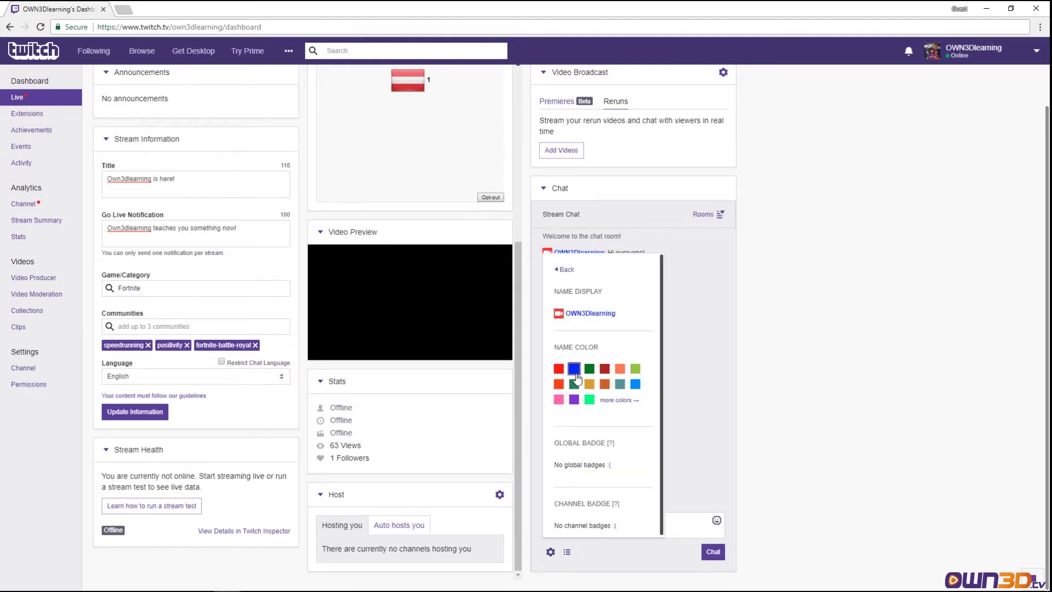
pyautogui.click(589, 370)
pyautogui.click(635, 368)
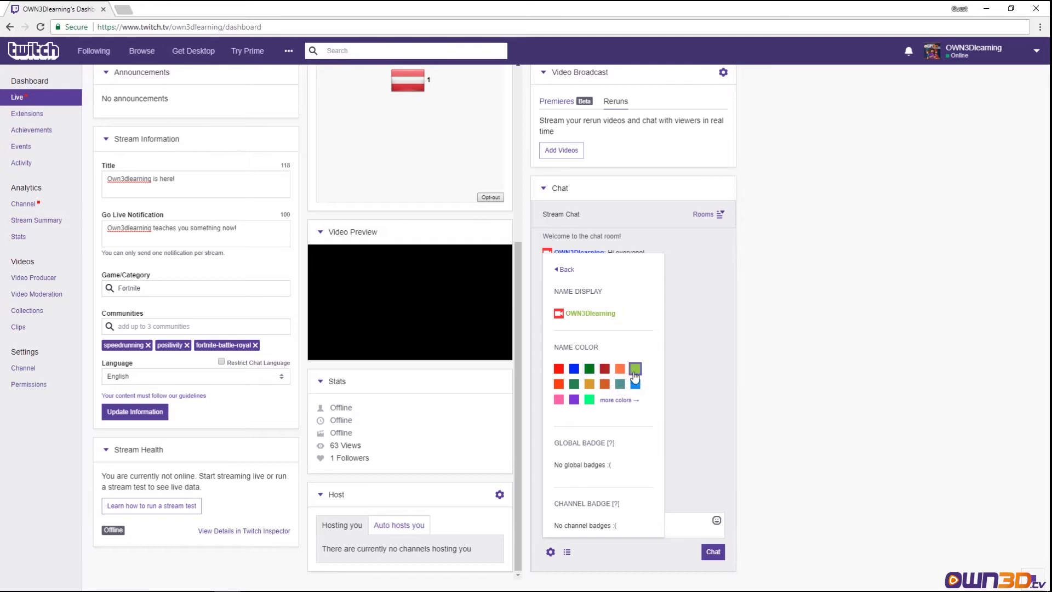
pyautogui.click(558, 368)
pyautogui.click(559, 384)
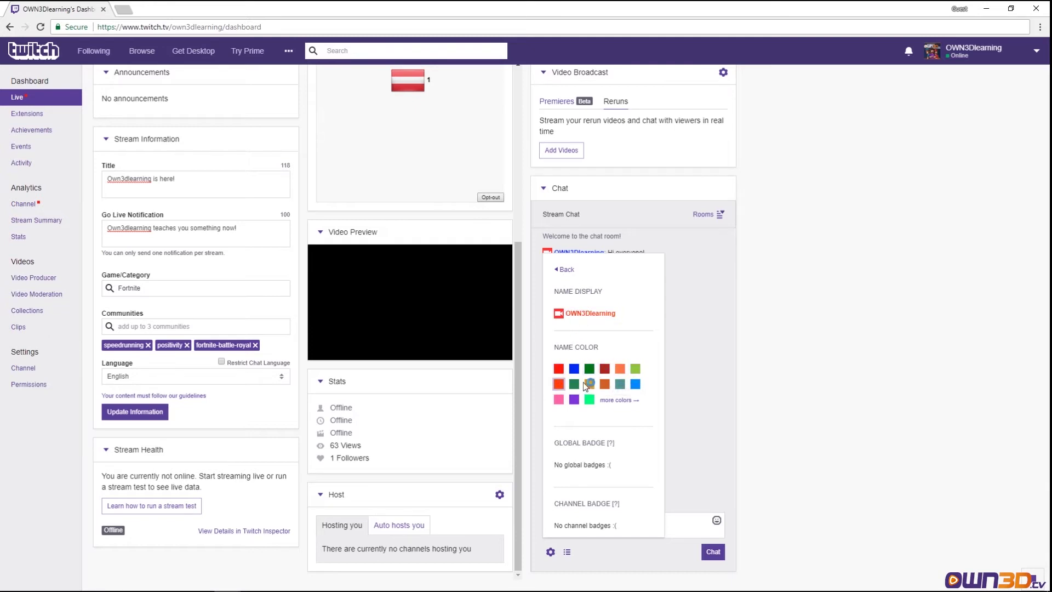
pyautogui.click(616, 400)
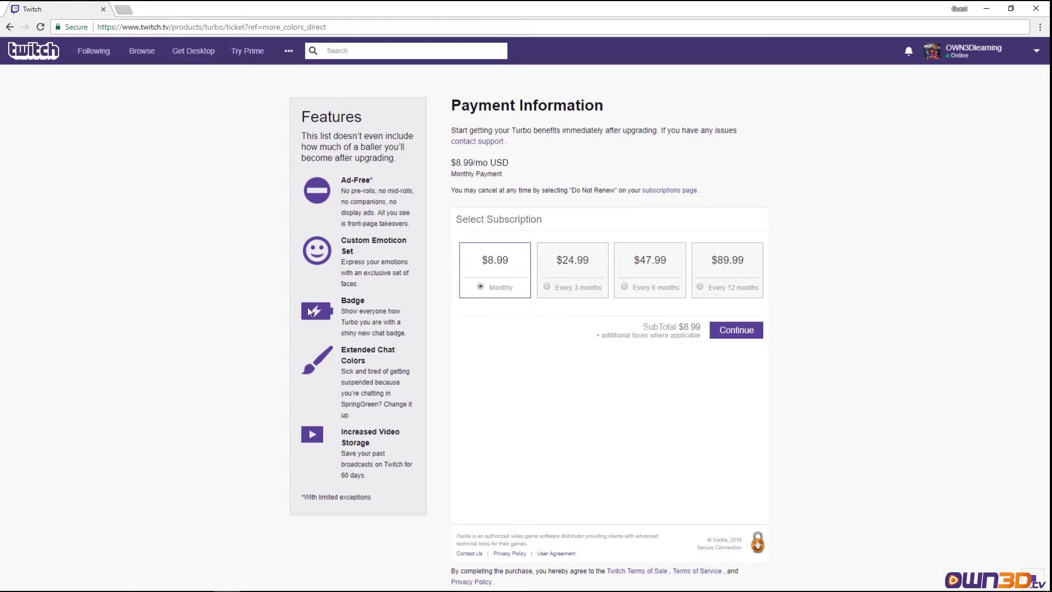
pyautogui.moveTo(354, 347); pyautogui.dragTo(398, 359)
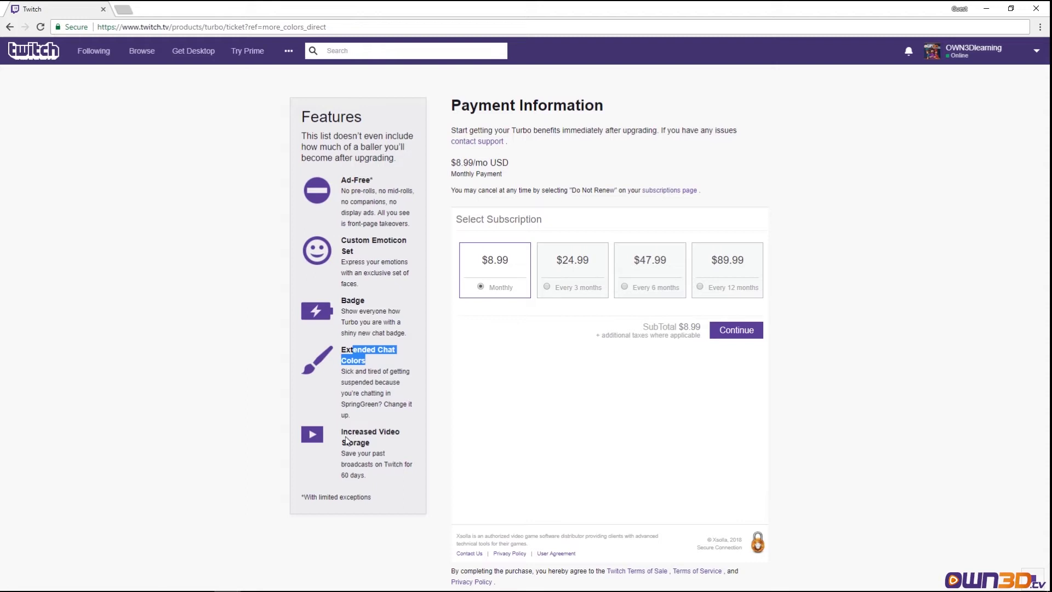
pyautogui.moveTo(342, 433); pyautogui.dragTo(386, 450)
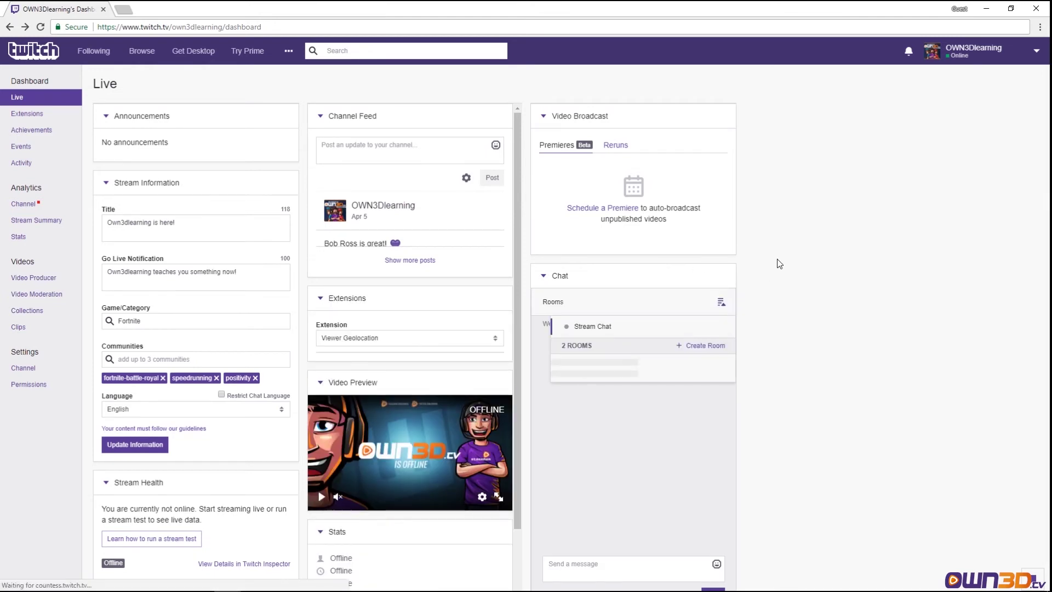
# - Enable chat timestamps and send 'hi' in the chat
pyautogui.scroll(-1, 776, 284)
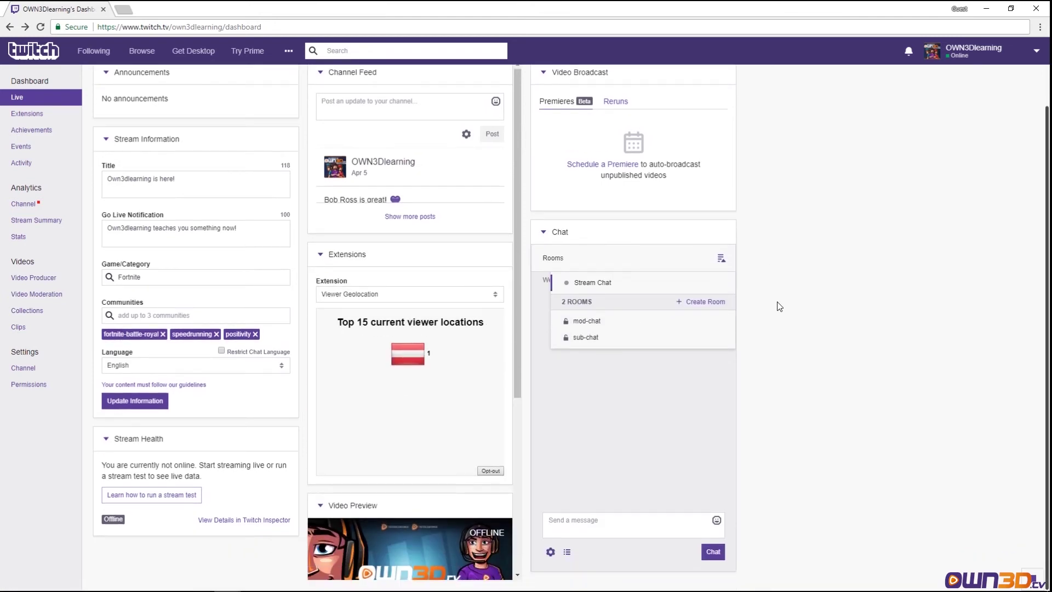
pyautogui.click(550, 551)
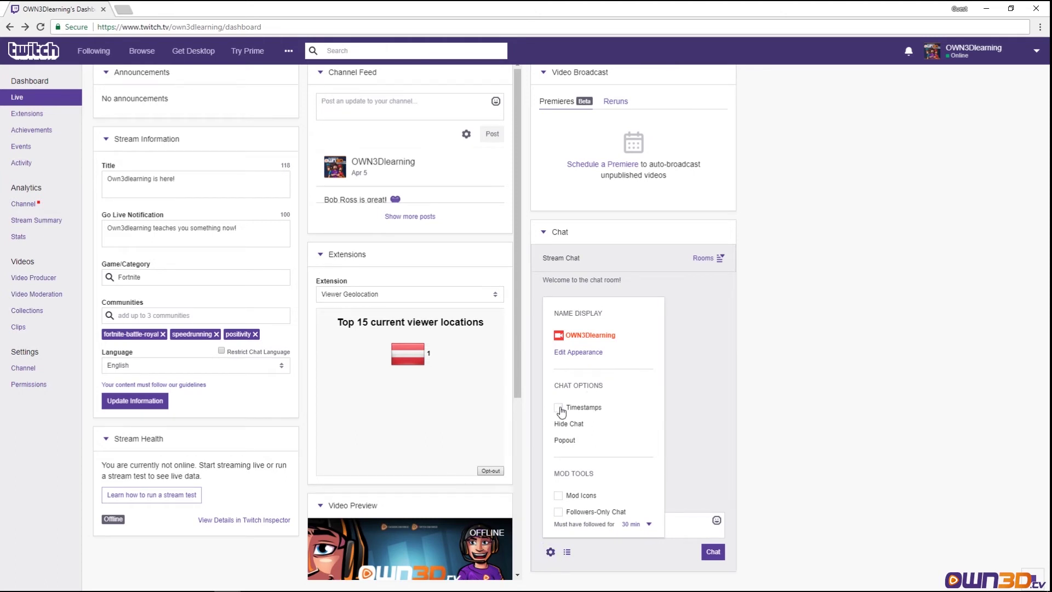
pyautogui.click(675, 400)
pyautogui.click(574, 515)
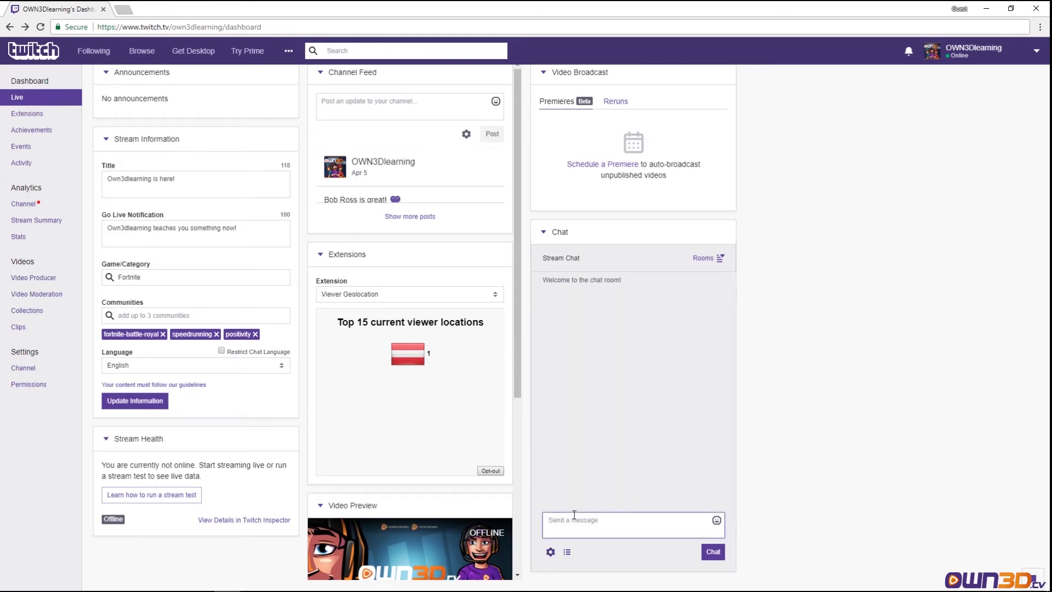
pyautogui.write('hi')
pyautogui.press('Return')
# - Hide and show the chat, then pop it out, move and enlarge that window, and close it
pyautogui.click(550, 552)
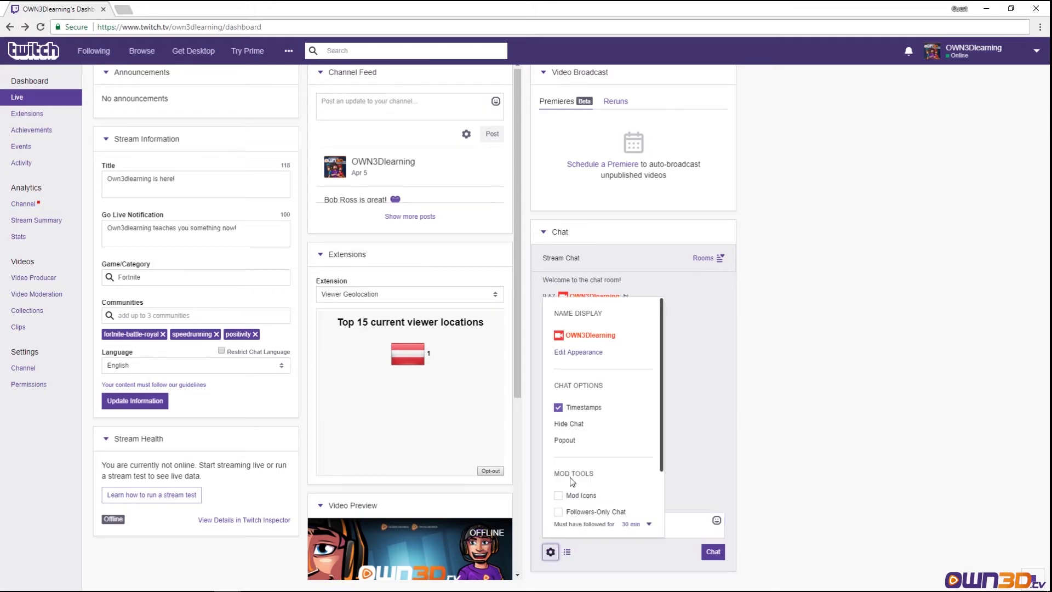
pyautogui.click(575, 424)
pyautogui.click(631, 429)
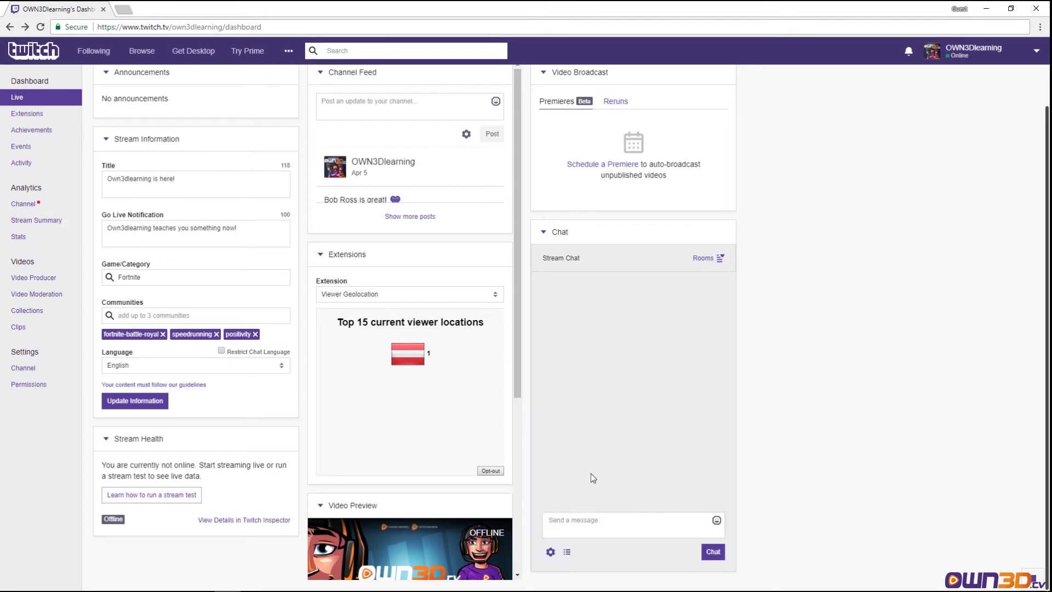
pyautogui.click(551, 552)
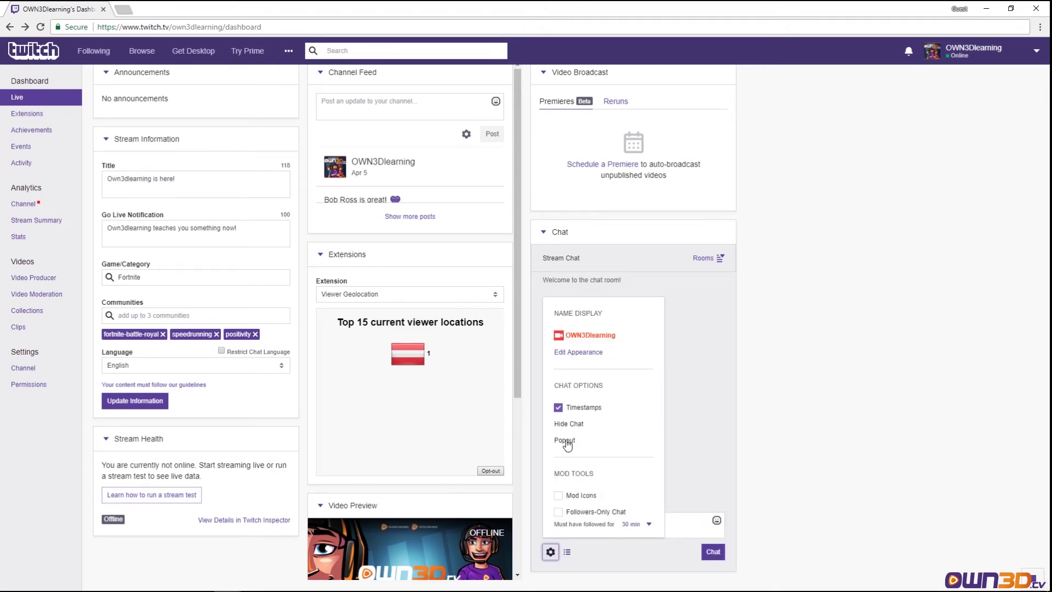
pyautogui.click(565, 442)
pyautogui.moveTo(112, 39); pyautogui.dragTo(220, 49)
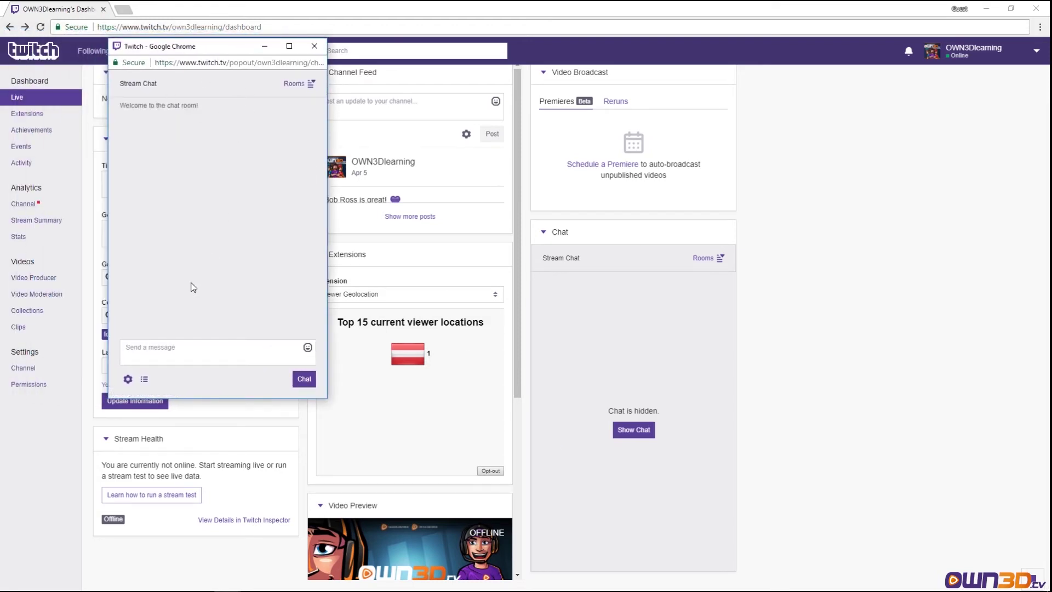
pyautogui.moveTo(327, 398); pyautogui.dragTo(651, 586)
pyautogui.click(615, 10)
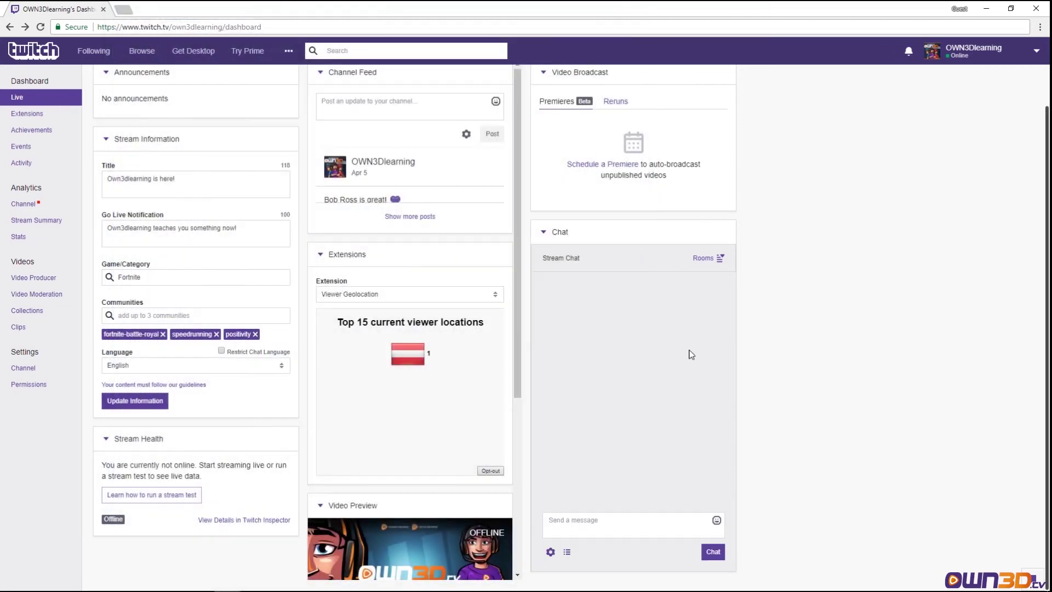
# - Turn on Mod Icons in the chat settings
pyautogui.click(550, 551)
pyautogui.scroll(-1, 620, 418)
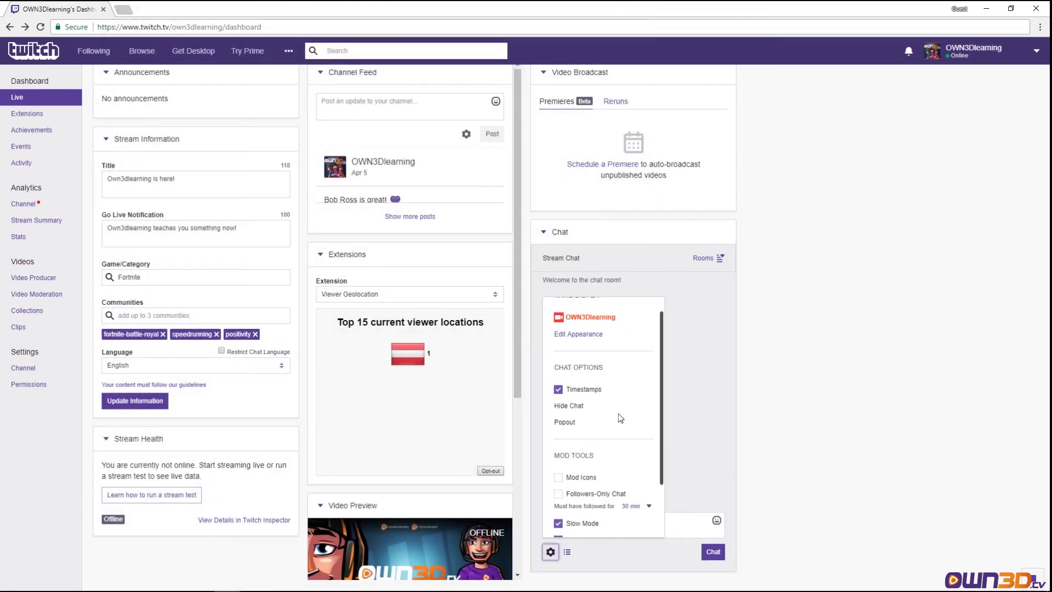
pyautogui.scroll(-3, 619, 418)
pyautogui.click(558, 397)
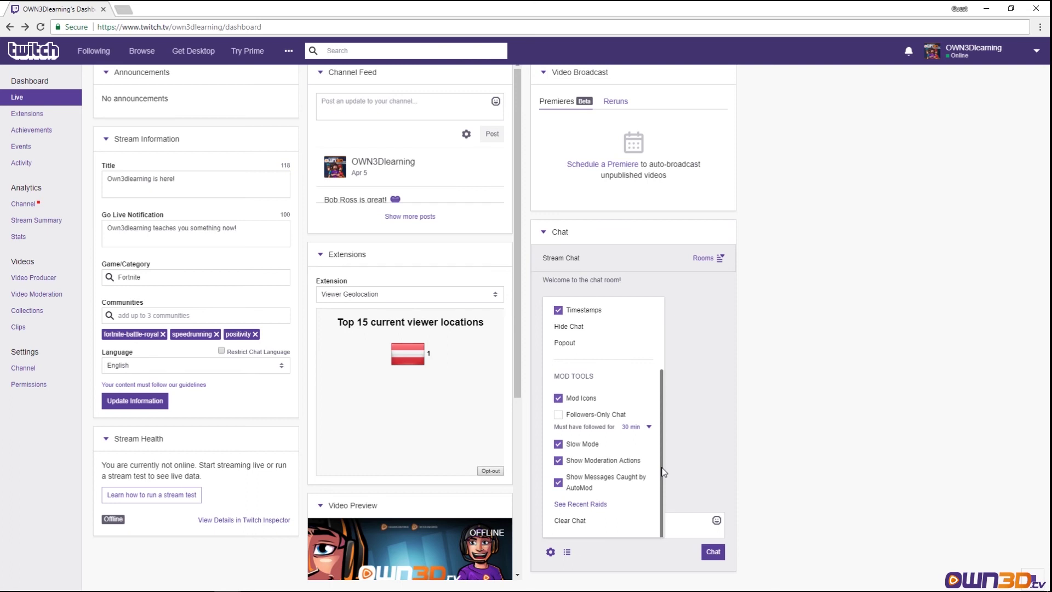
# - View the channel's recent raids, go back, and scroll down the Mod Tools list
pyautogui.click(581, 505)
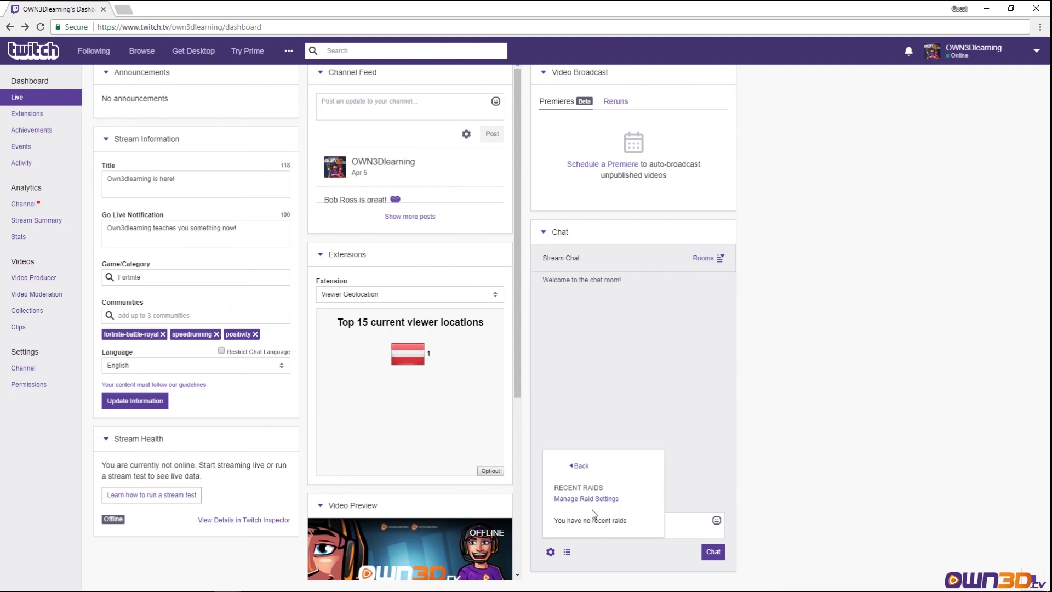
pyautogui.click(579, 466)
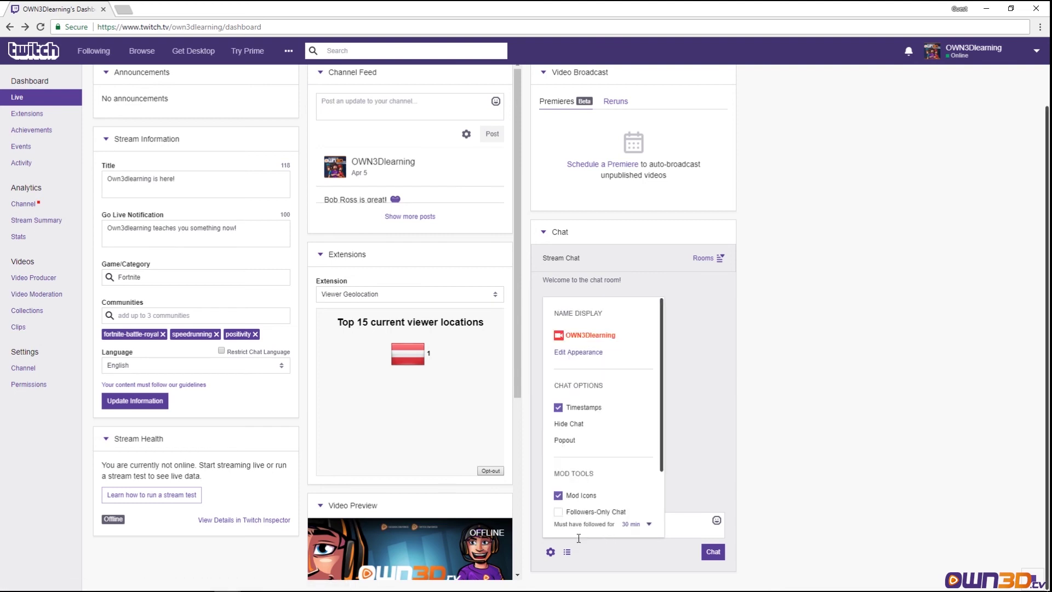
pyautogui.scroll(-3, 654, 457)
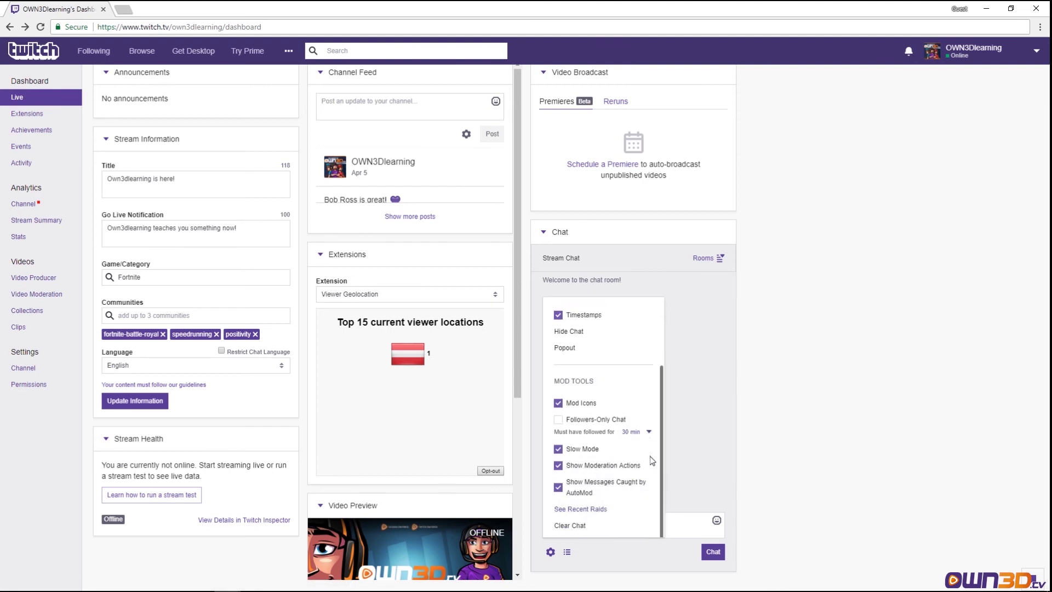
pyautogui.scroll(-1, 650, 459)
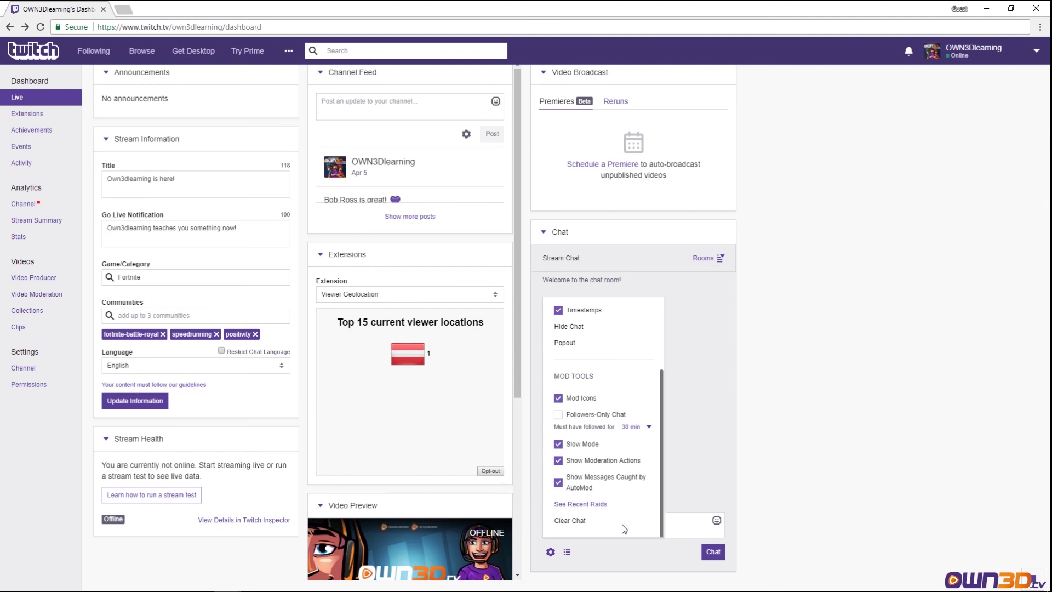
# - Send the chat messages 'test', '1', '2' and '3'
pyautogui.click(685, 528)
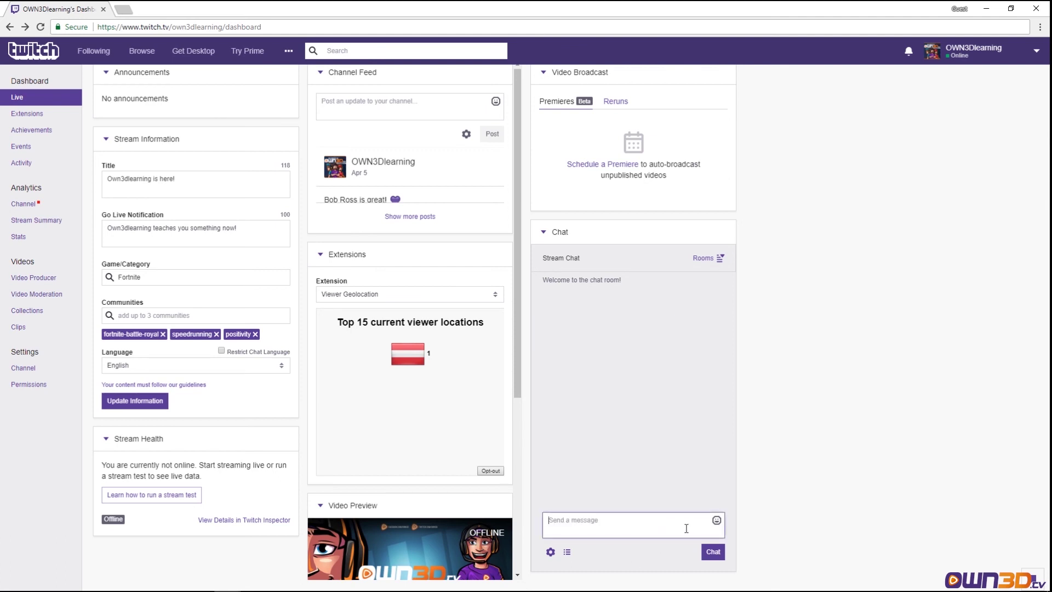
pyautogui.write('test')
pyautogui.press('Return')
pyautogui.write('1')
pyautogui.press('Return')
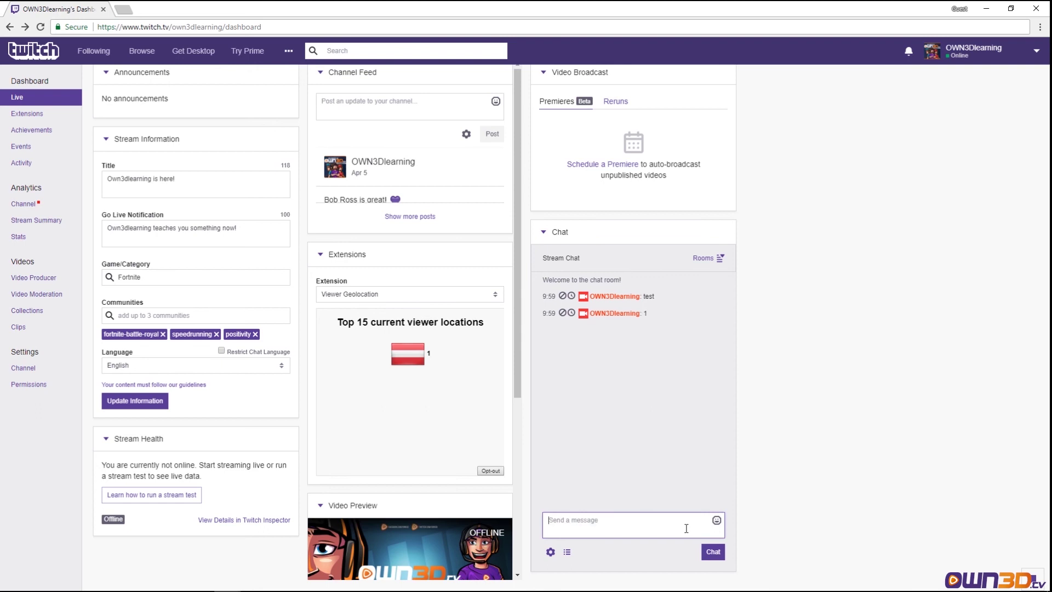
pyautogui.write('2')
pyautogui.press('Return')
pyautogui.write('3')
pyautogui.press('Return')
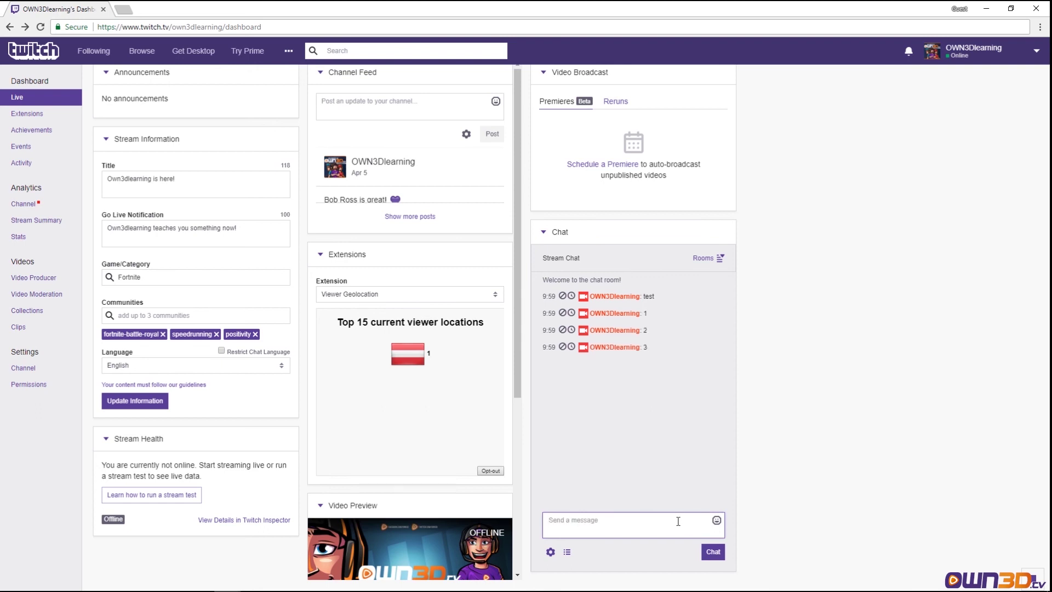
# - Open and close the viewer list, then use Clear Chat from the chat settings
pyautogui.click(569, 551)
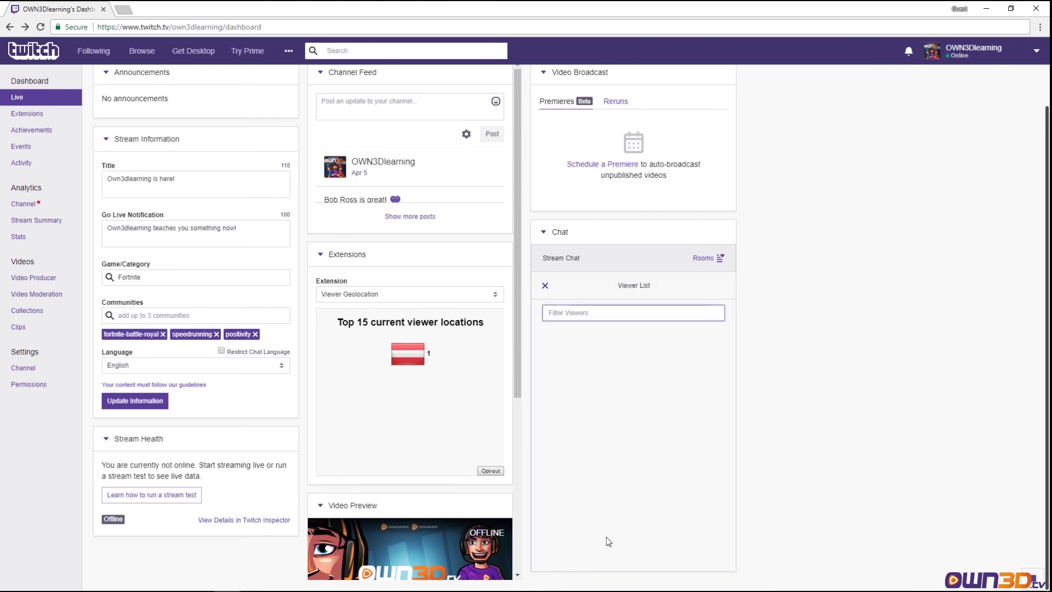
pyautogui.click(543, 289)
pyautogui.click(551, 552)
pyautogui.scroll(-3, 623, 452)
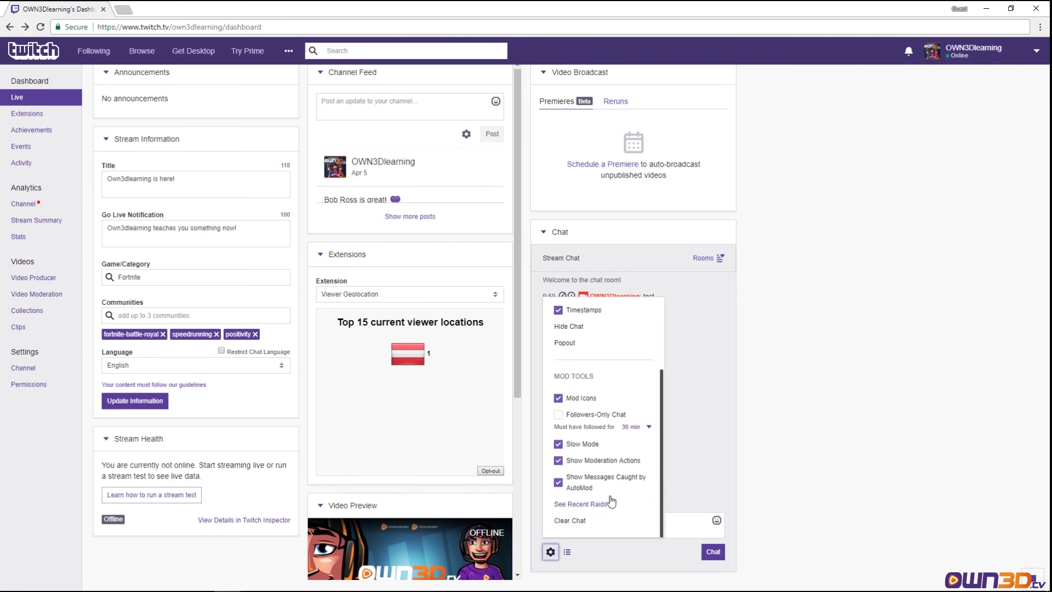
pyautogui.click(576, 526)
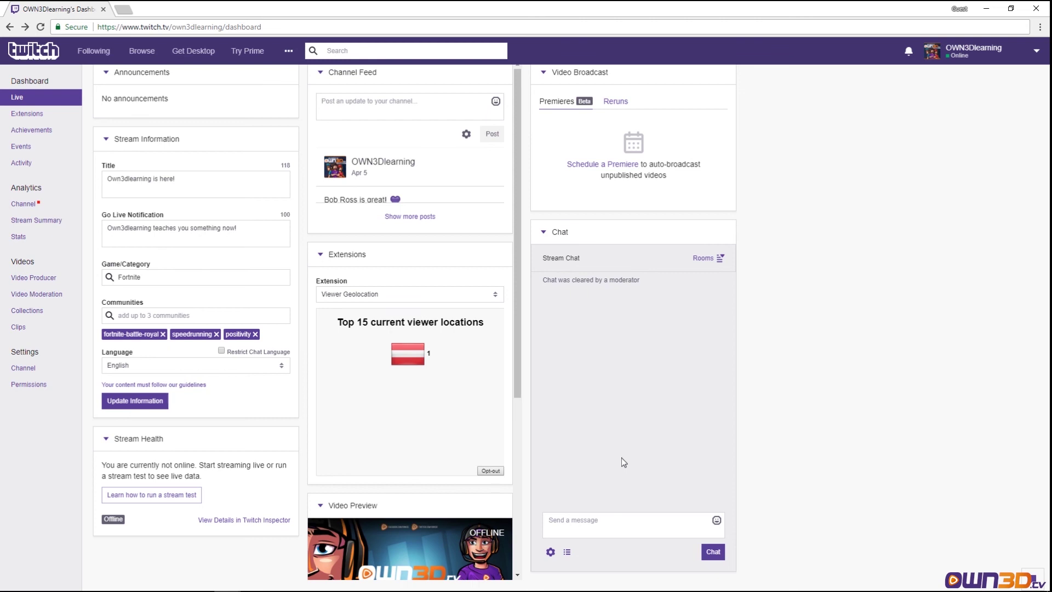
# - Scroll back up and collapse both the Channel Feed and Extensions panels
pyautogui.scroll(-5, 372, 418)
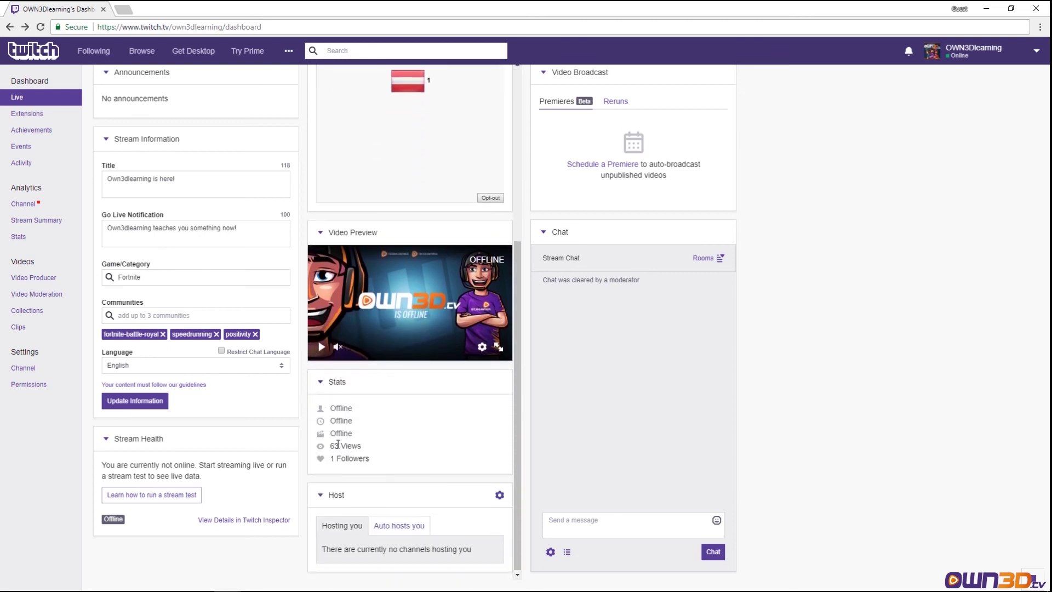
pyautogui.scroll(1, 889, 376)
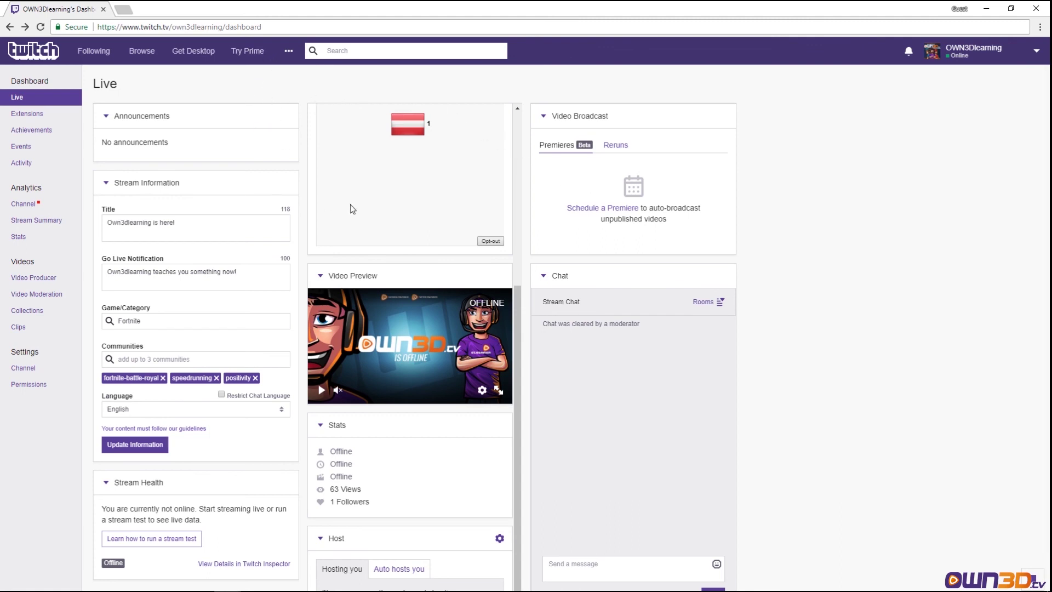
pyautogui.scroll(5, 334, 246)
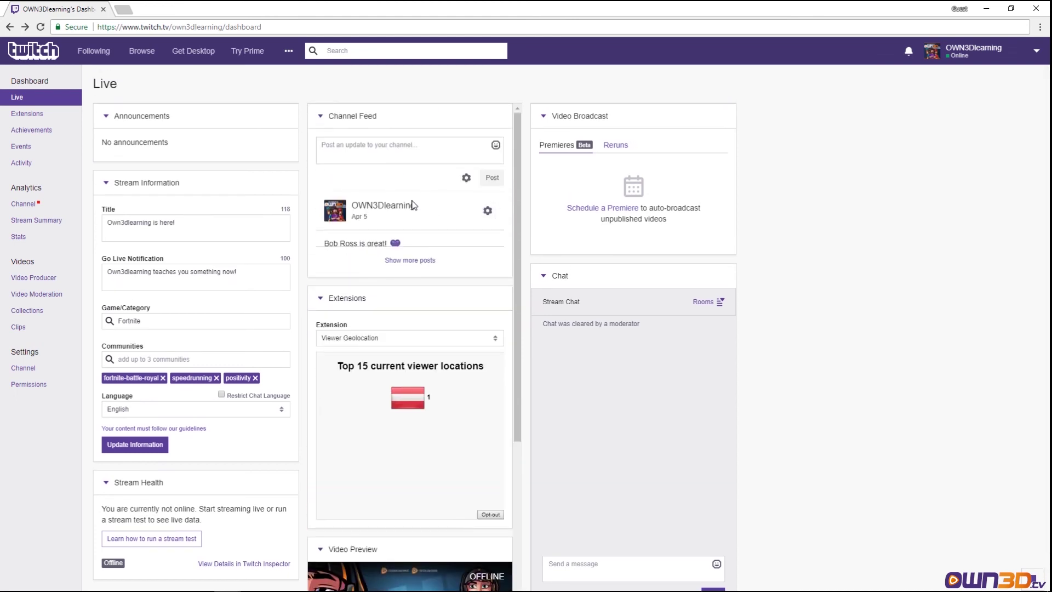
pyautogui.click(321, 115)
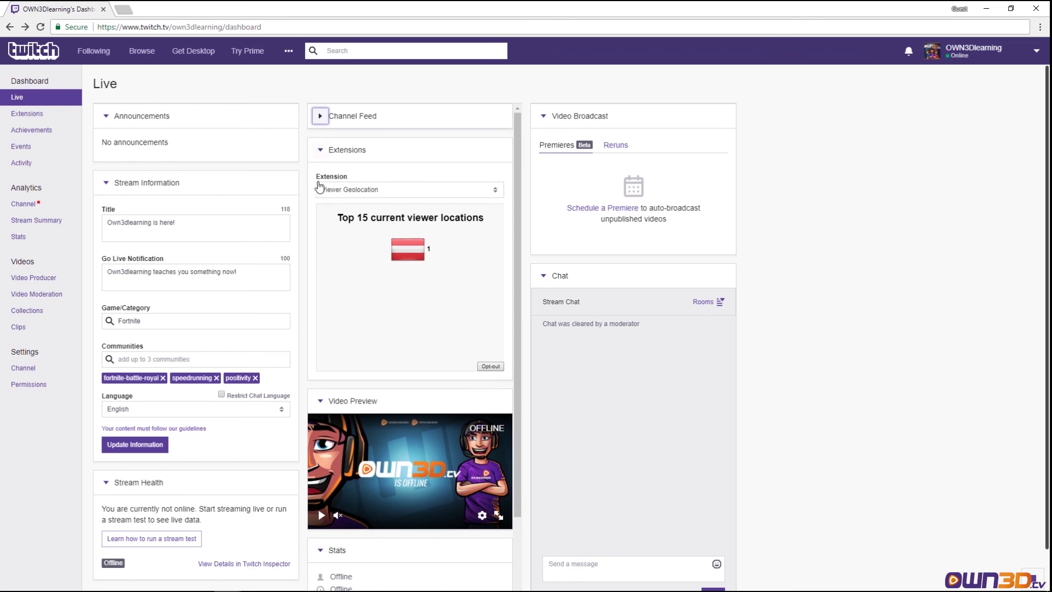
pyautogui.click(317, 155)
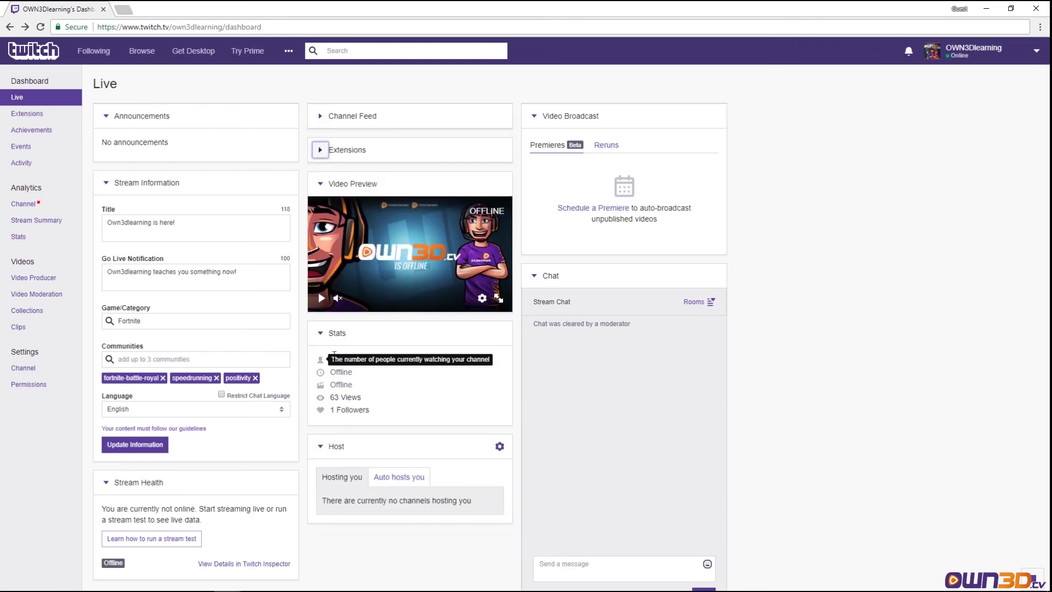